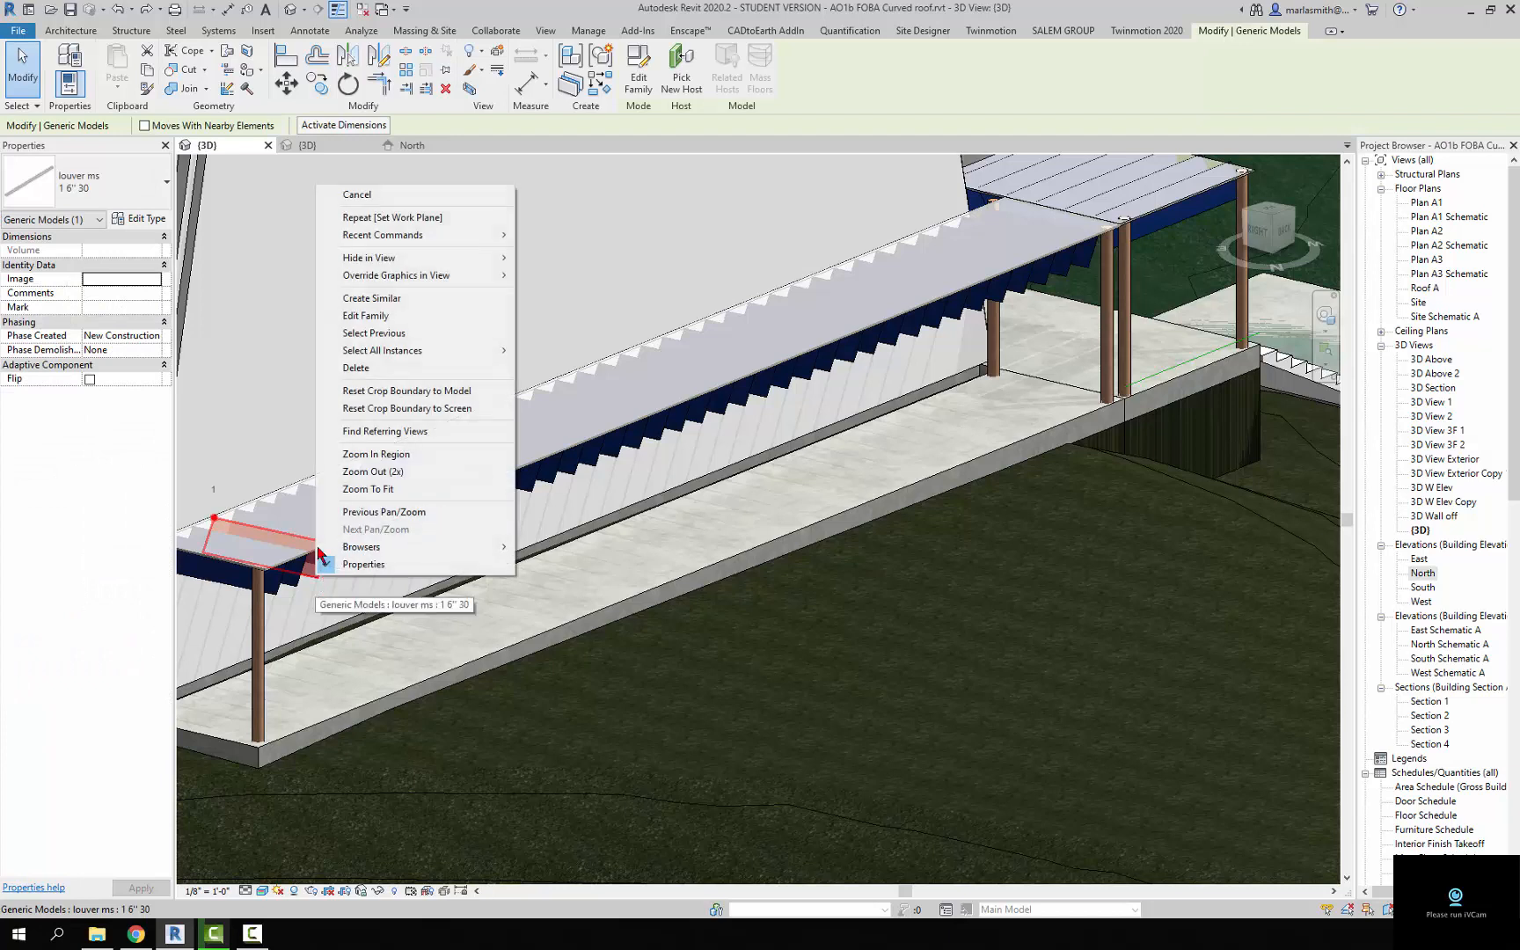
pyautogui.moveTo(497, 353)
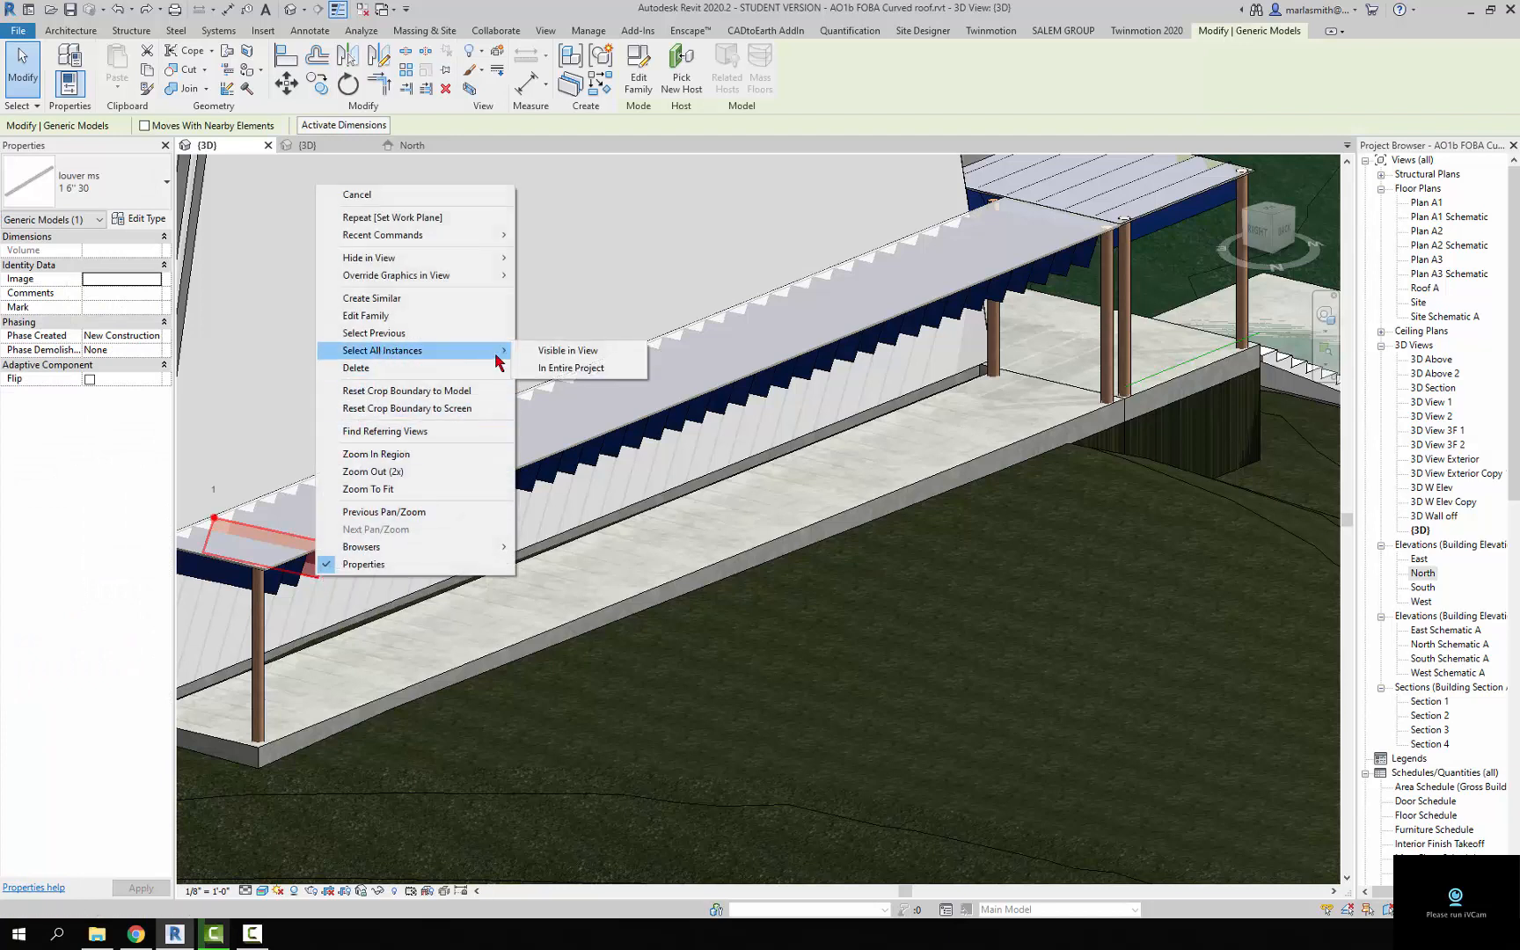
pyautogui.click(568, 368)
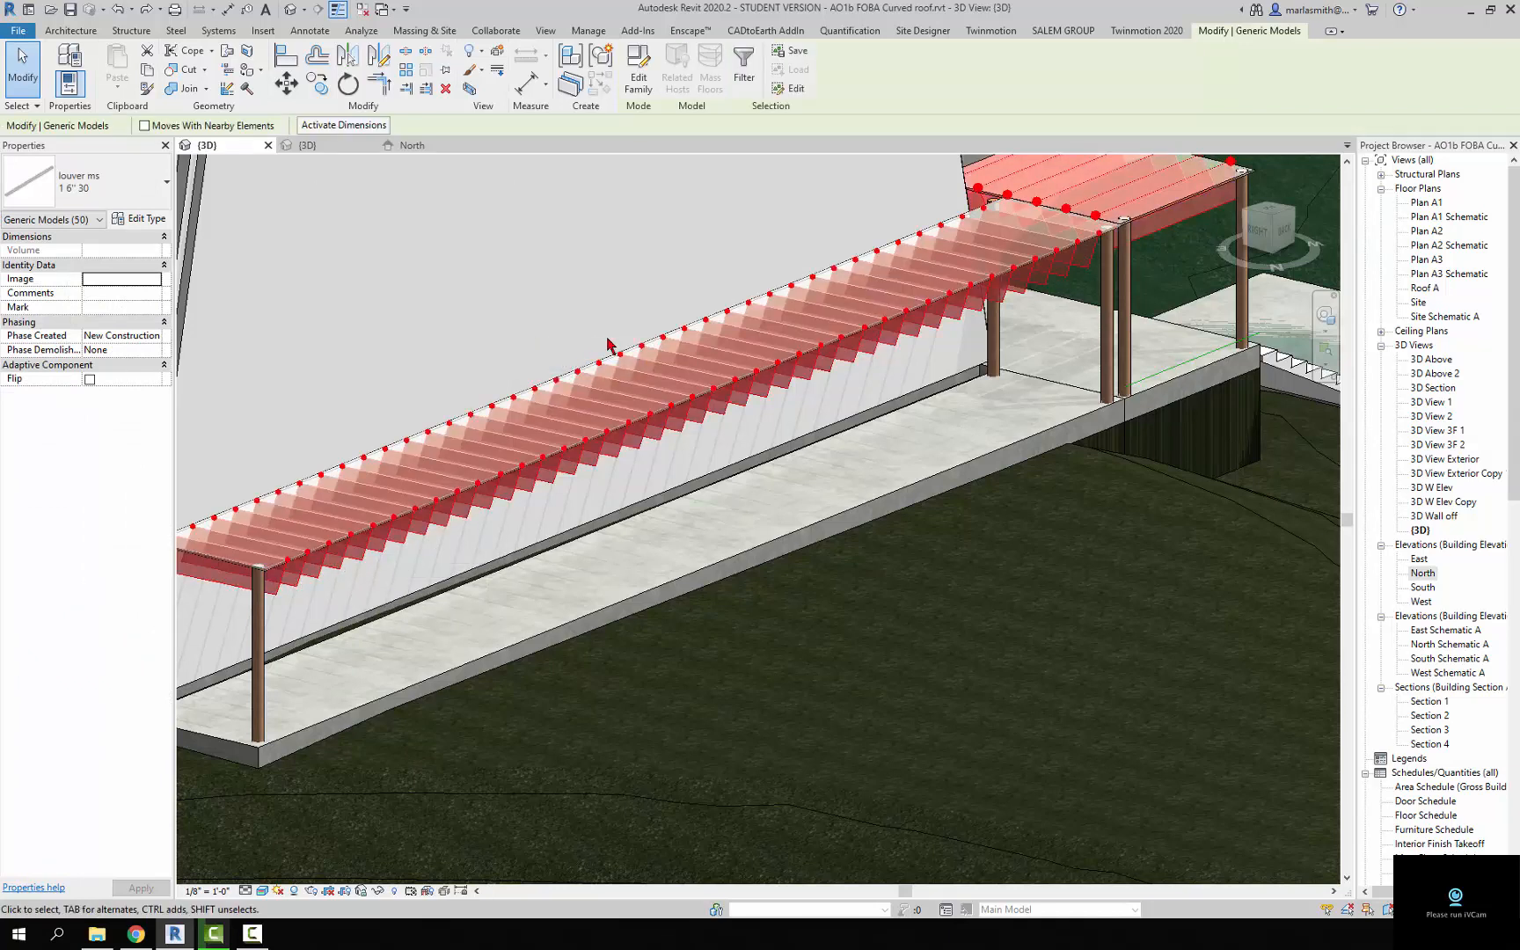
pyautogui.scroll(-3, 818, 431)
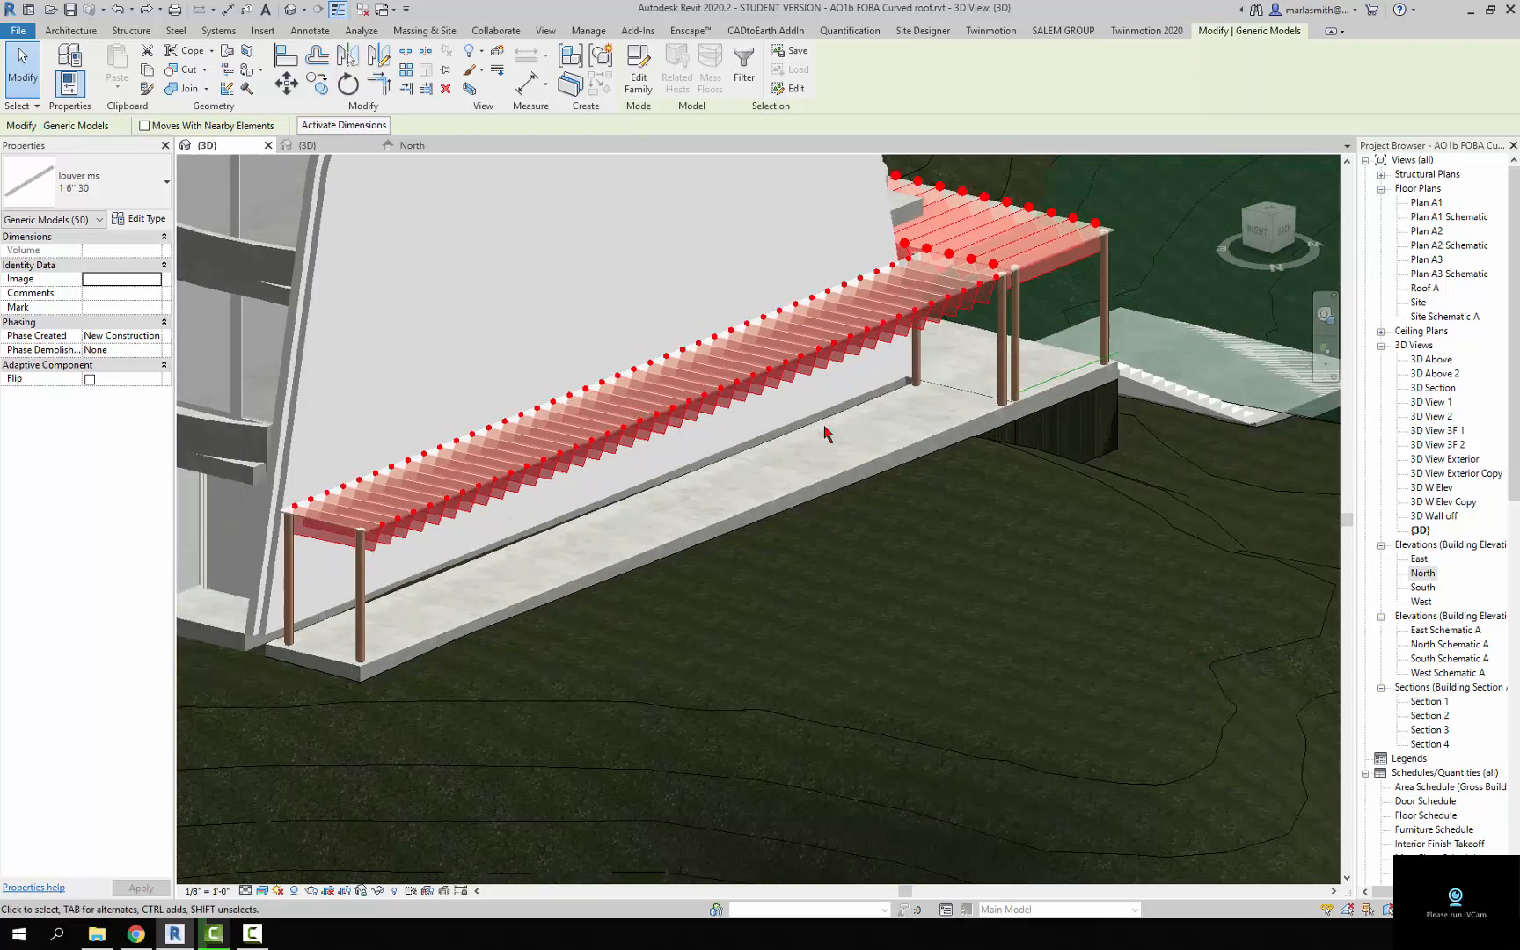
pyautogui.scroll(1, 957, 564)
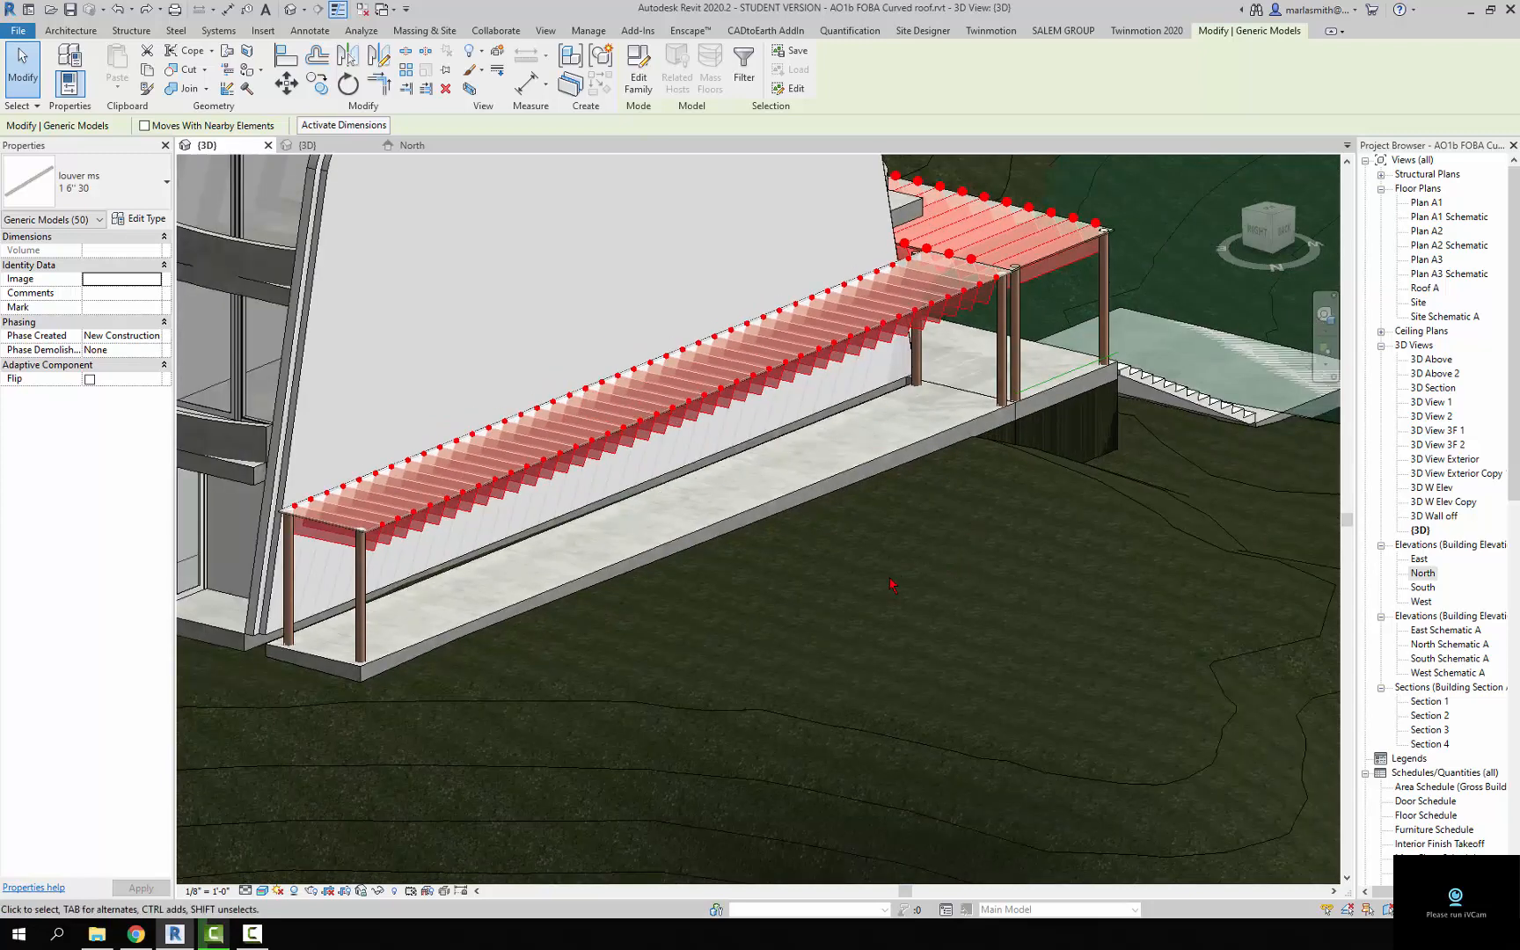
pyautogui.press('Escape')
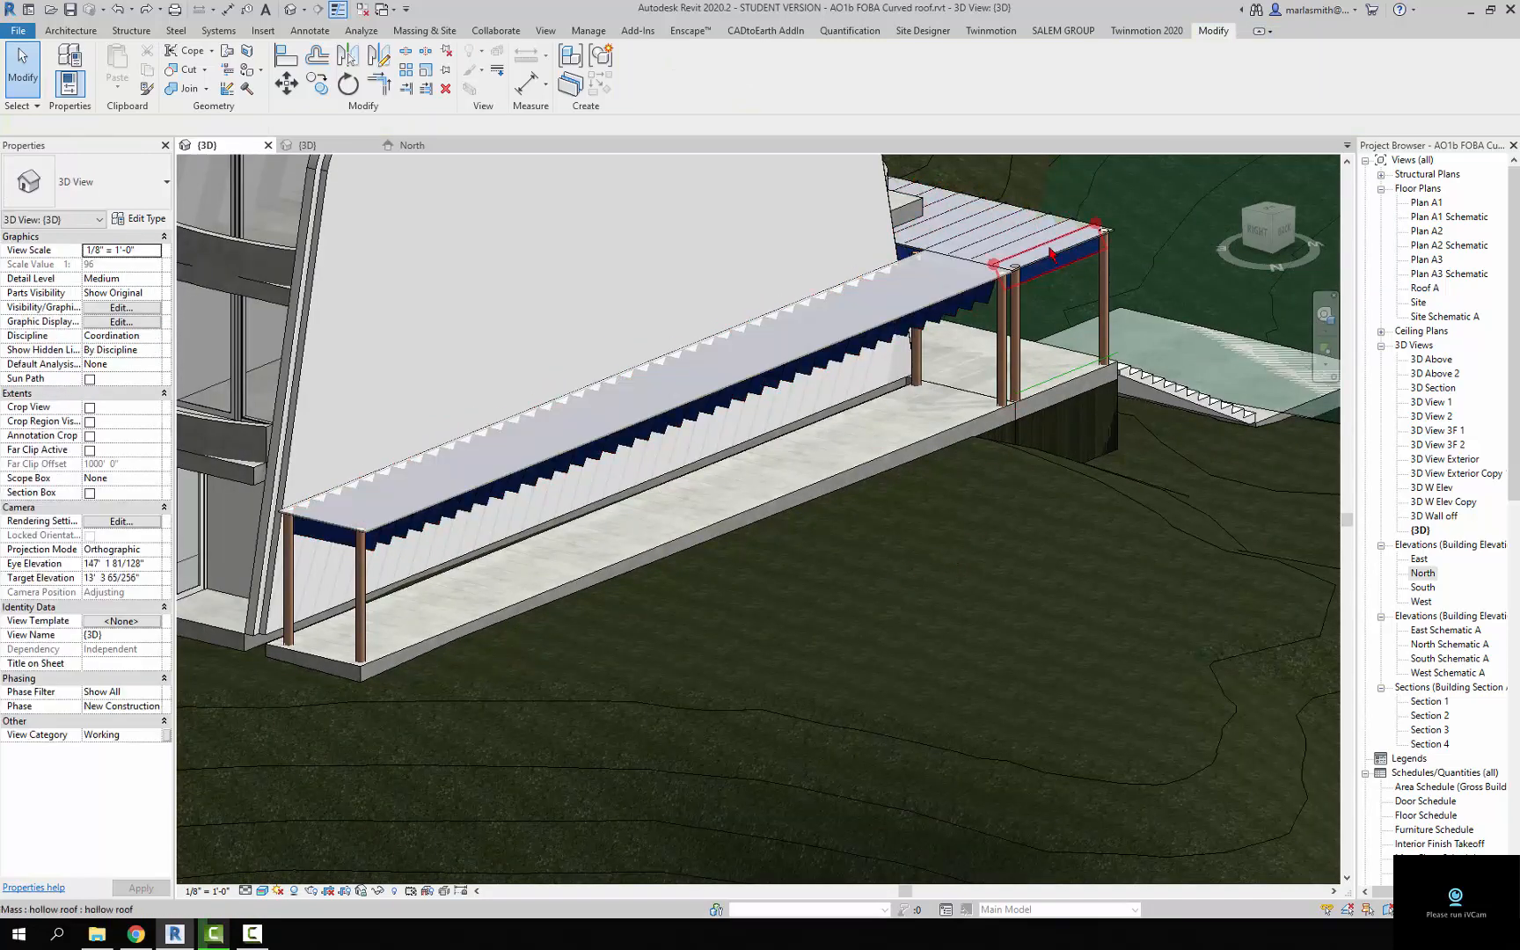
# Select all instances of the louver ms family in the entire project and delete them
pyautogui.click(892, 329)
pyautogui.rightClick(894, 331)
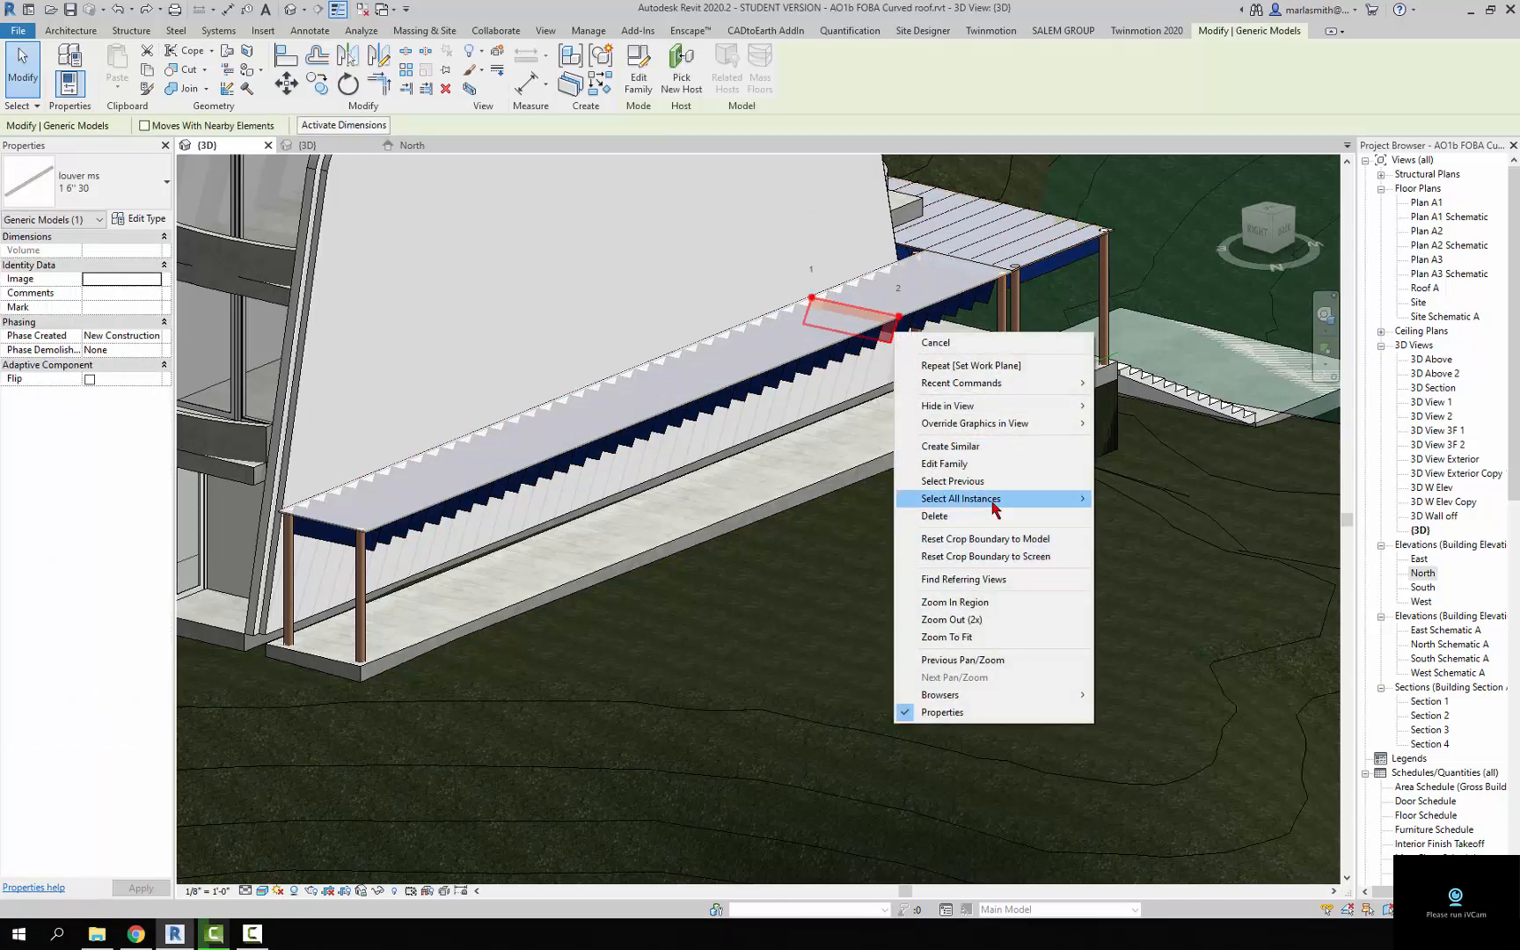
pyautogui.moveTo(994, 500)
pyautogui.click(1097, 516)
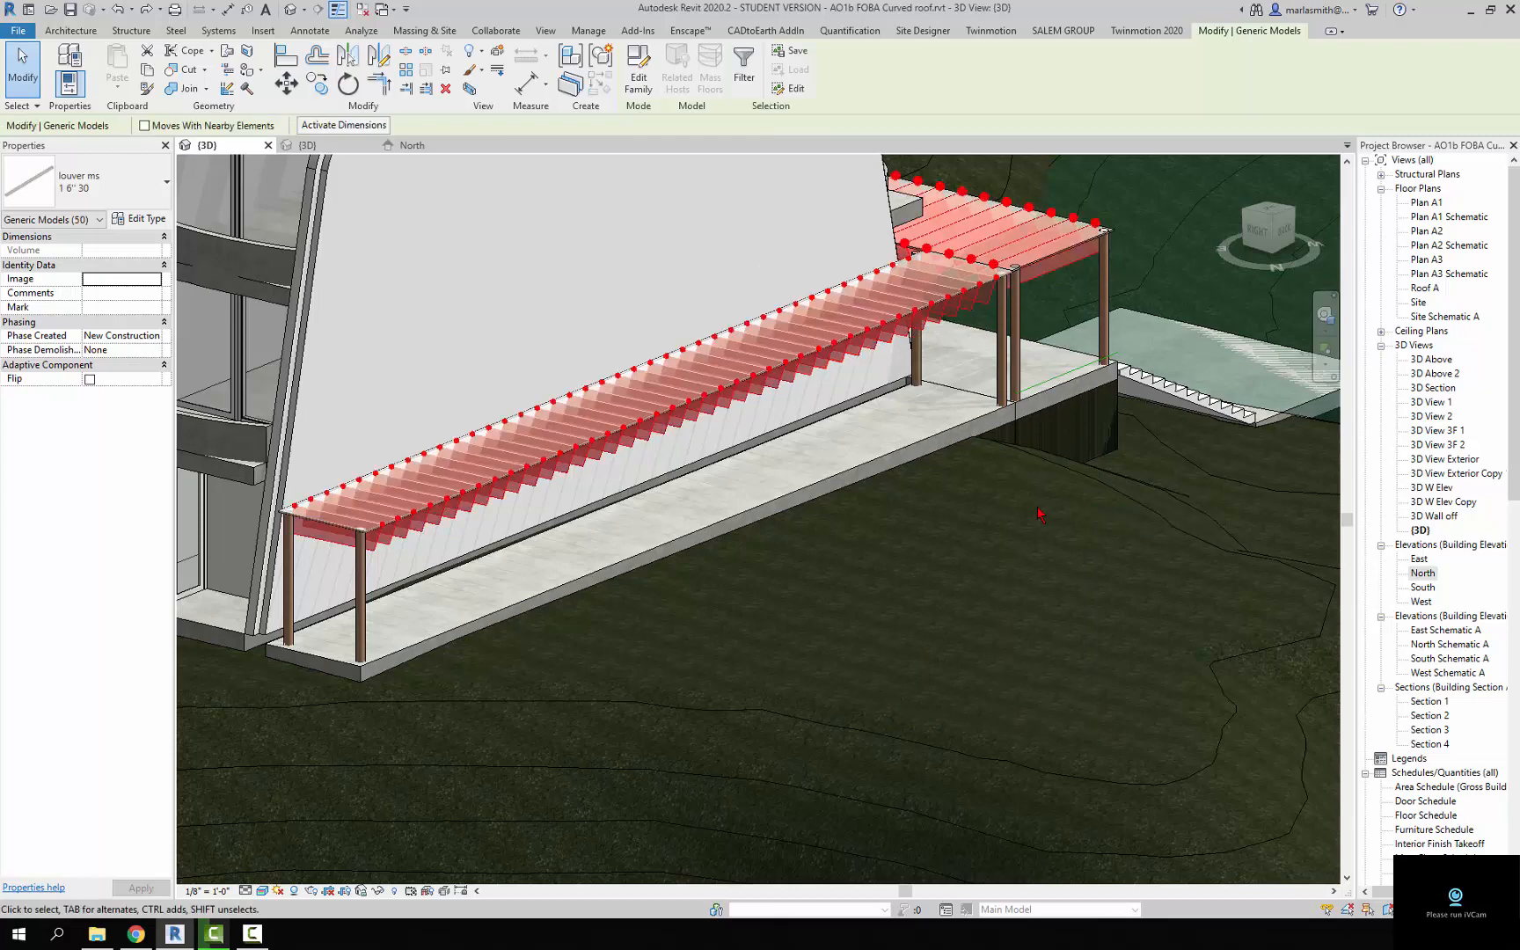
pyautogui.press('Delete')
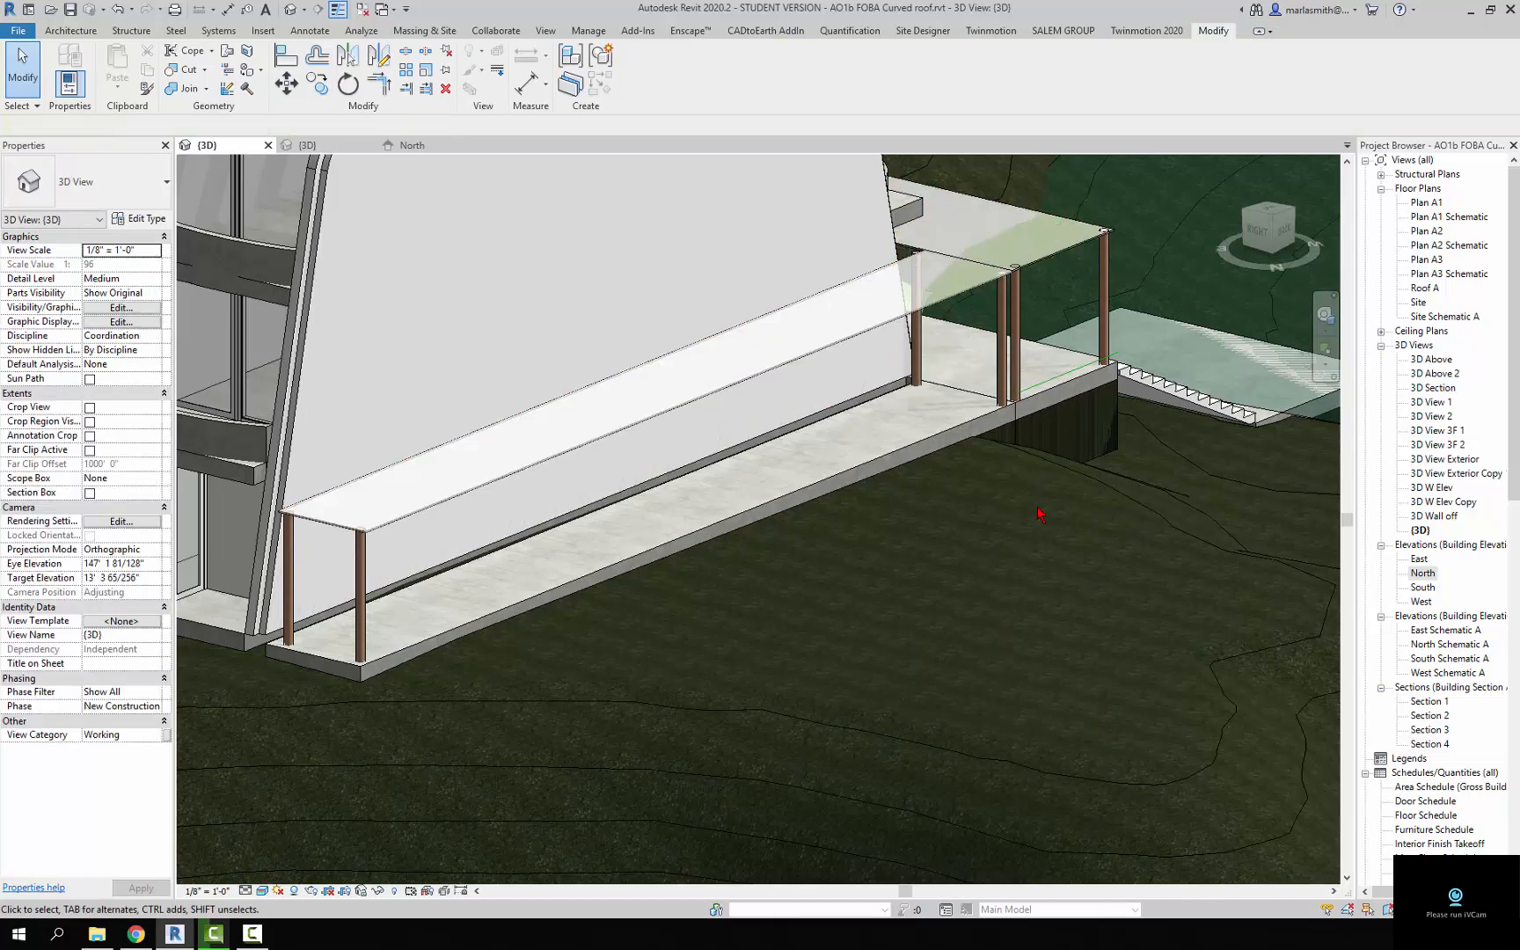
# Open the side of house shade roof mass for in-place editing
pyautogui.click(871, 342)
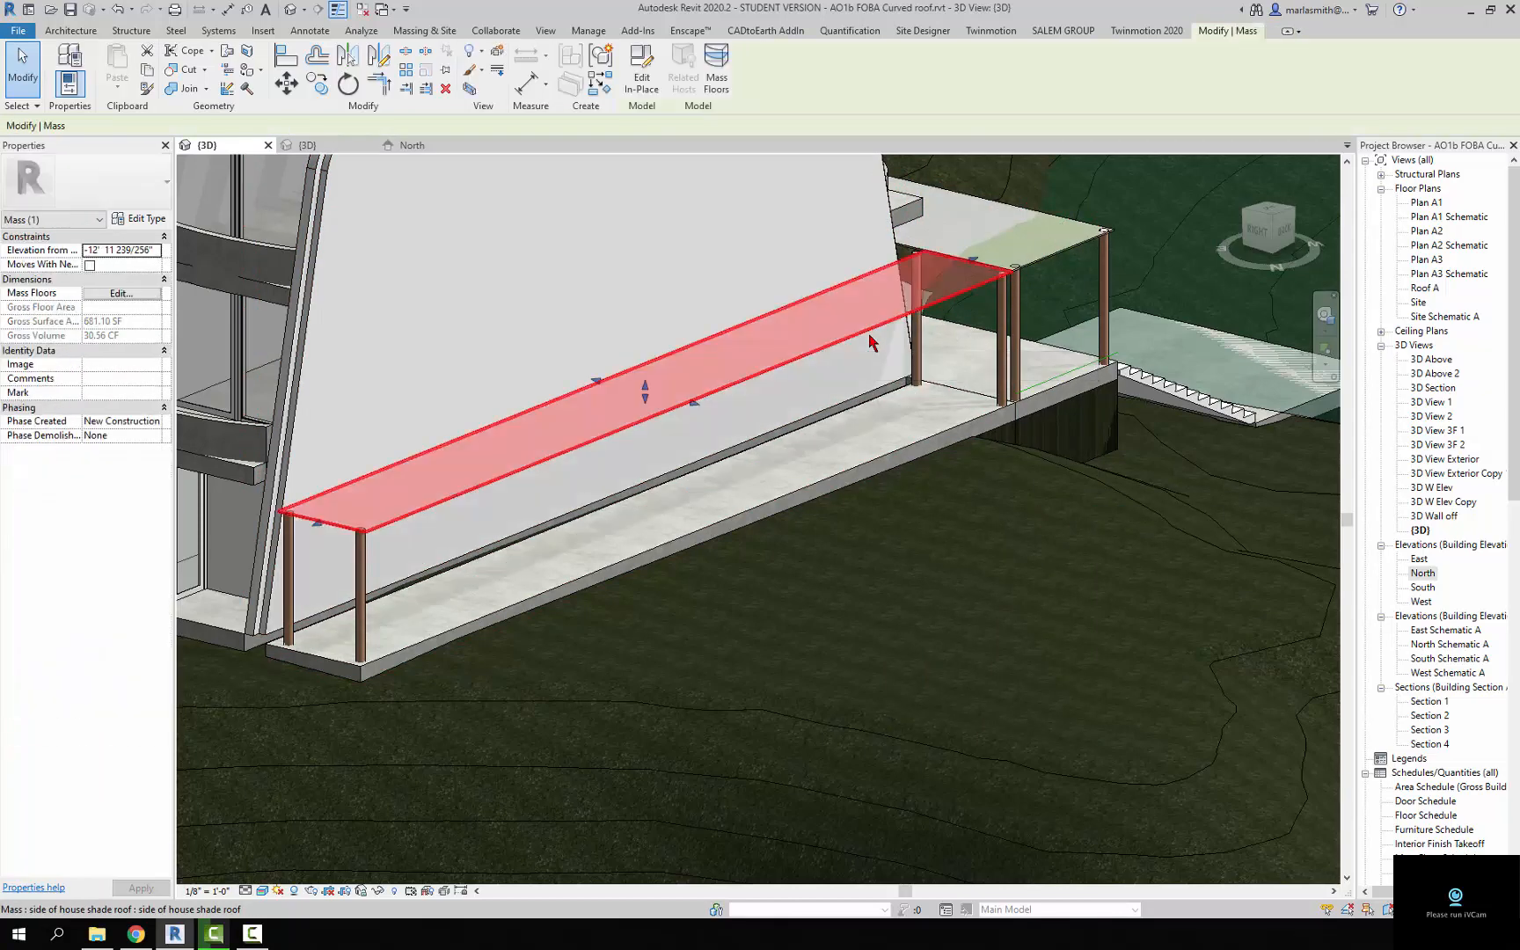
pyautogui.click(639, 77)
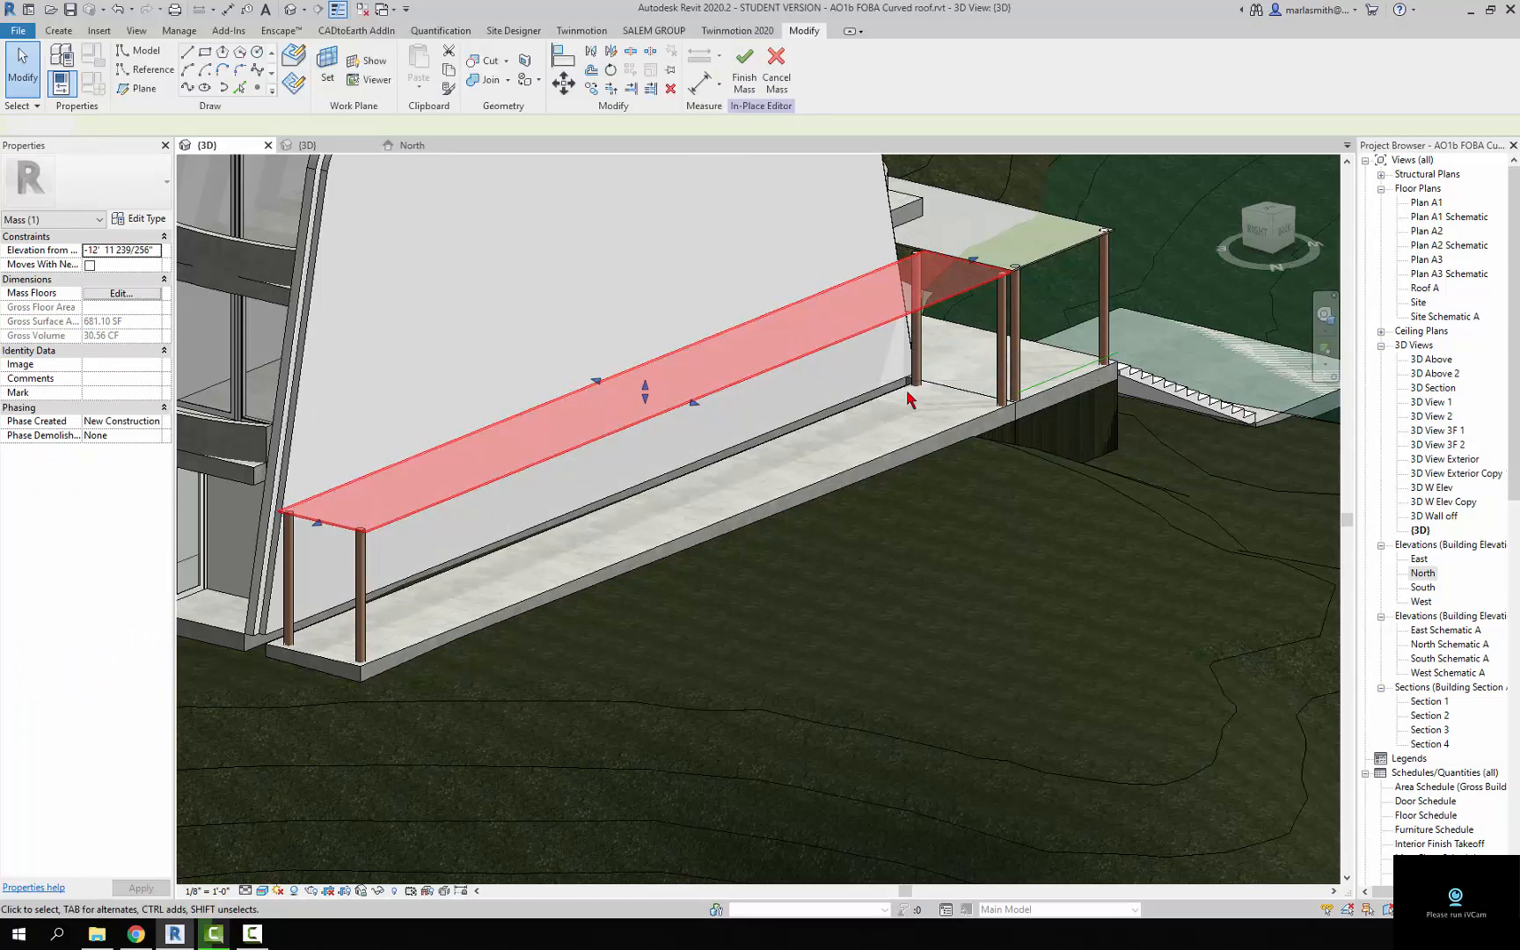
pyautogui.scroll(-4, 493, 374)
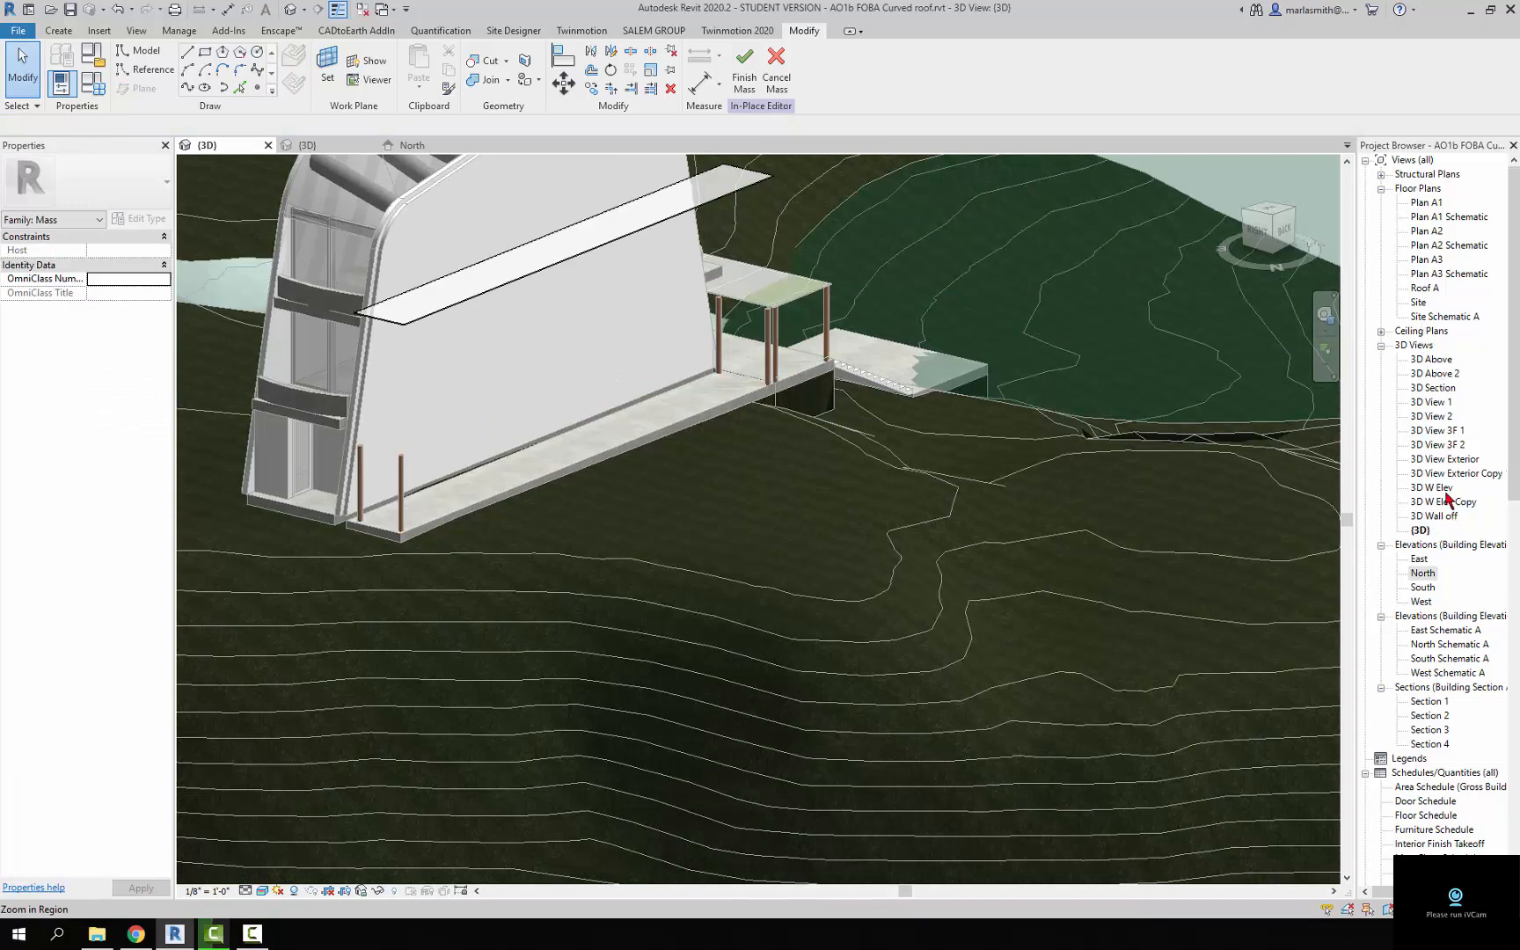
# In the North elevation, move the shade roof form straight down onto the tops of the side columns
pyautogui.doubleClick(1424, 574)
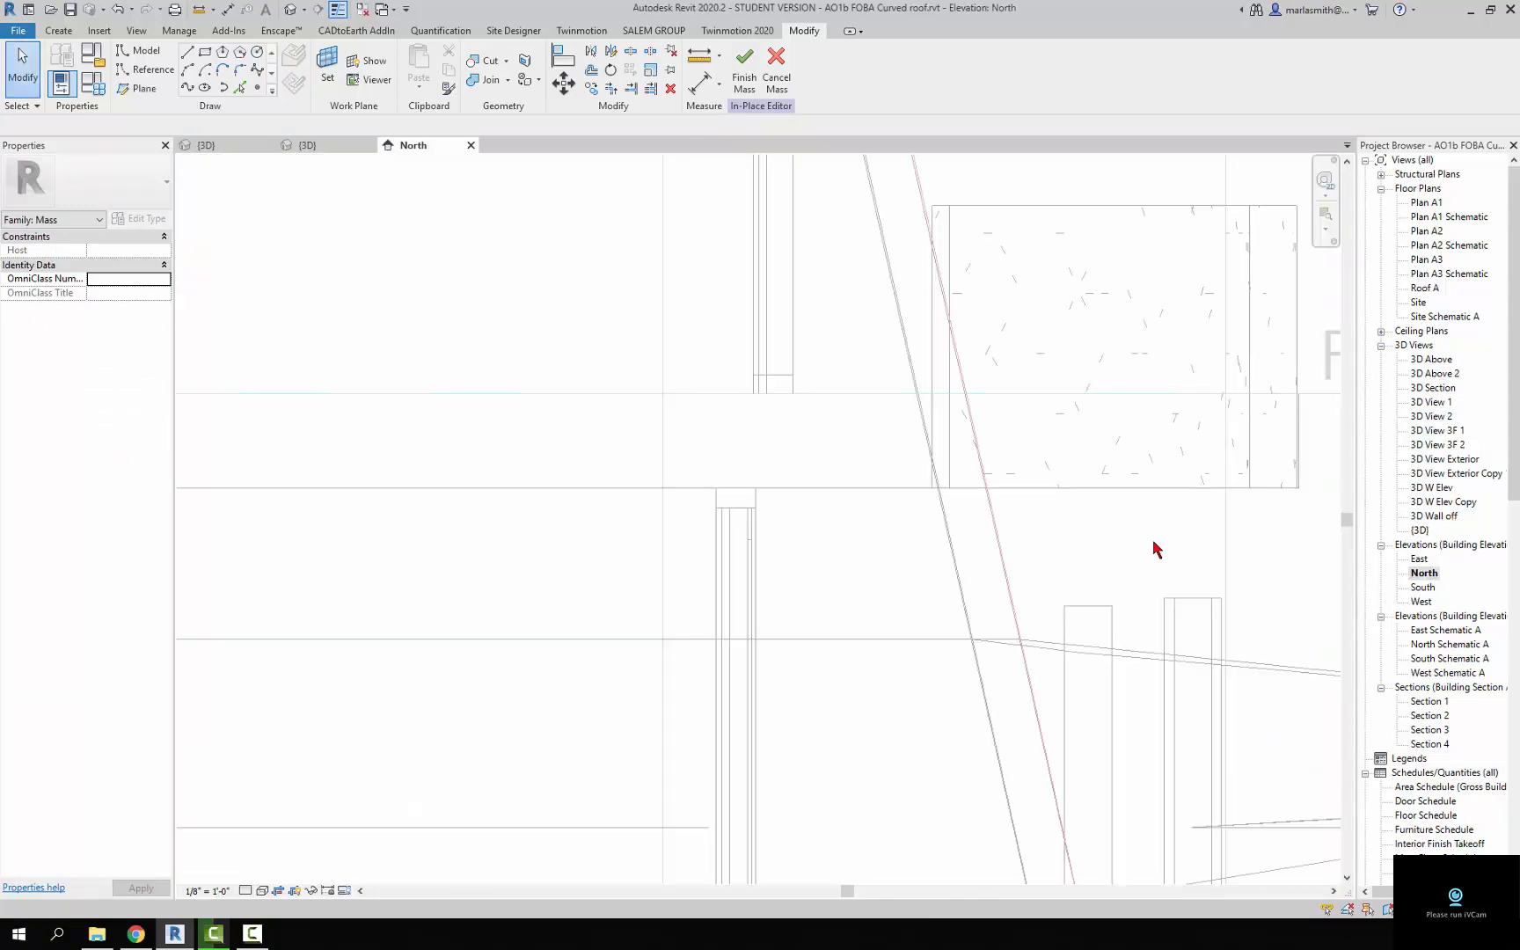
pyautogui.scroll(-3, 676, 432)
pyautogui.scroll(-6, 805, 528)
pyautogui.moveTo(601, 484); pyautogui.dragTo(832, 531, button='middle')
pyautogui.scroll(1, 518, 432)
pyautogui.scroll(1, 522, 418)
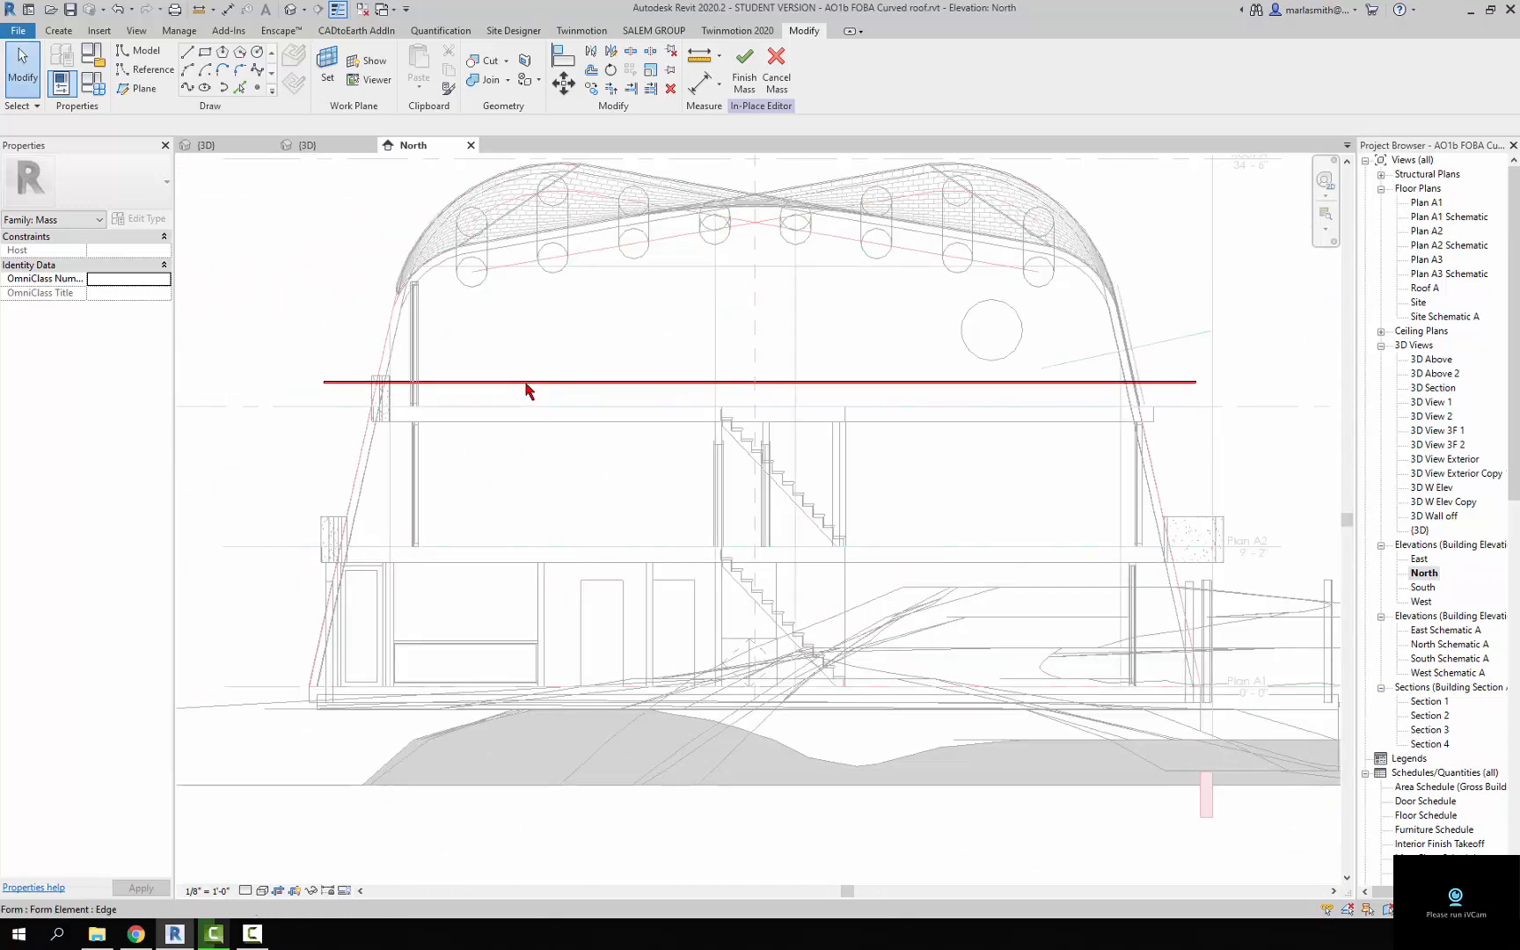
pyautogui.moveTo(306, 356); pyautogui.dragTo(1265, 394)
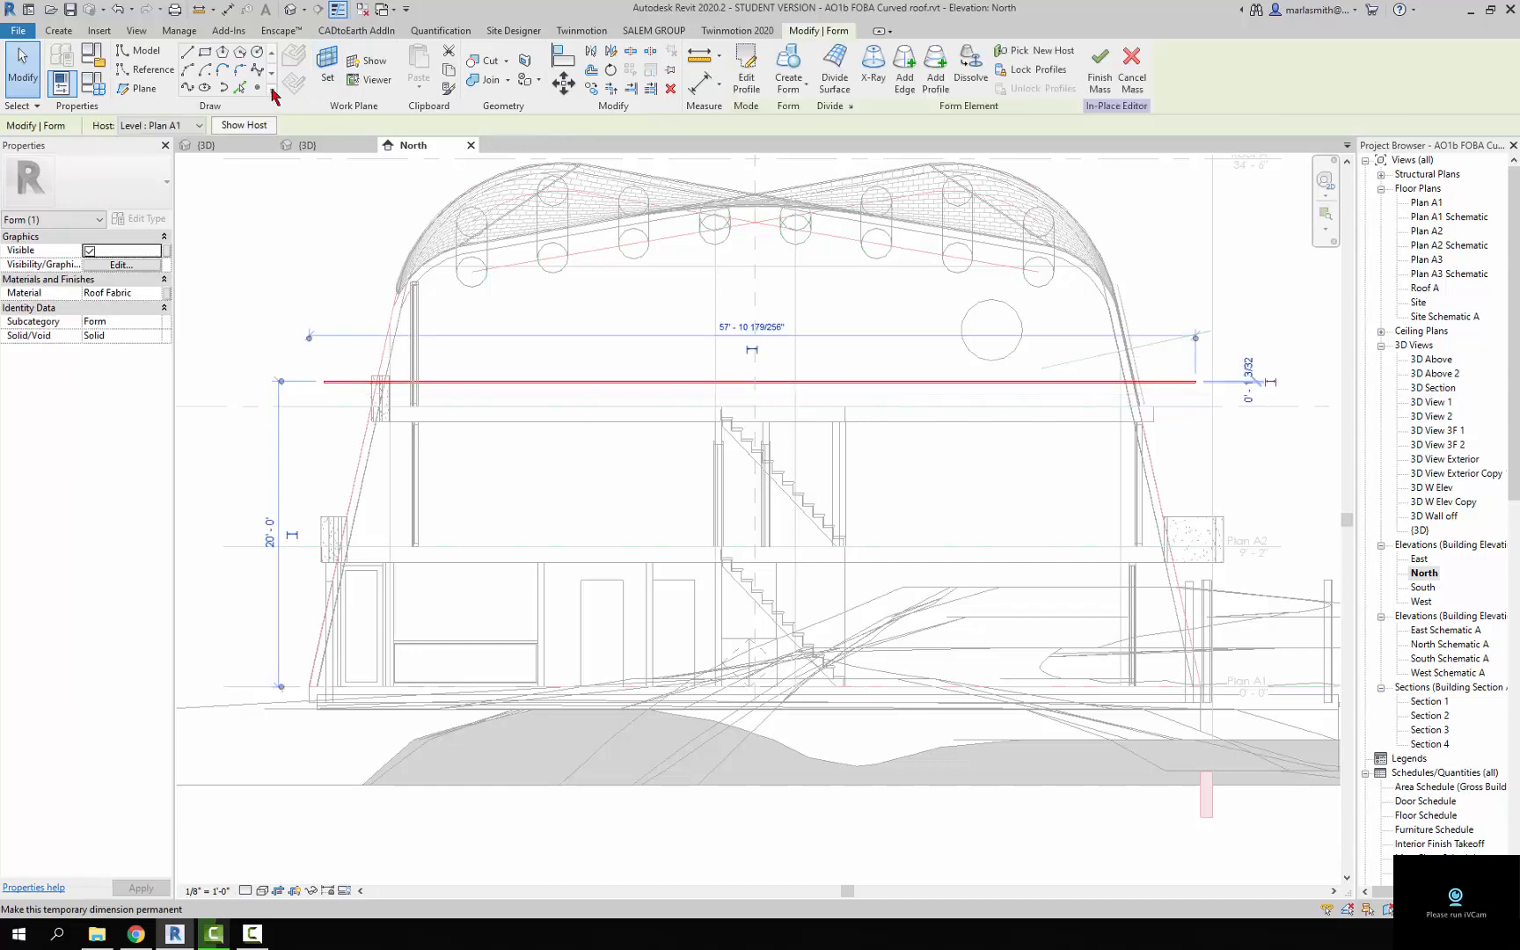
pyautogui.click(563, 83)
pyautogui.scroll(3, 1201, 480)
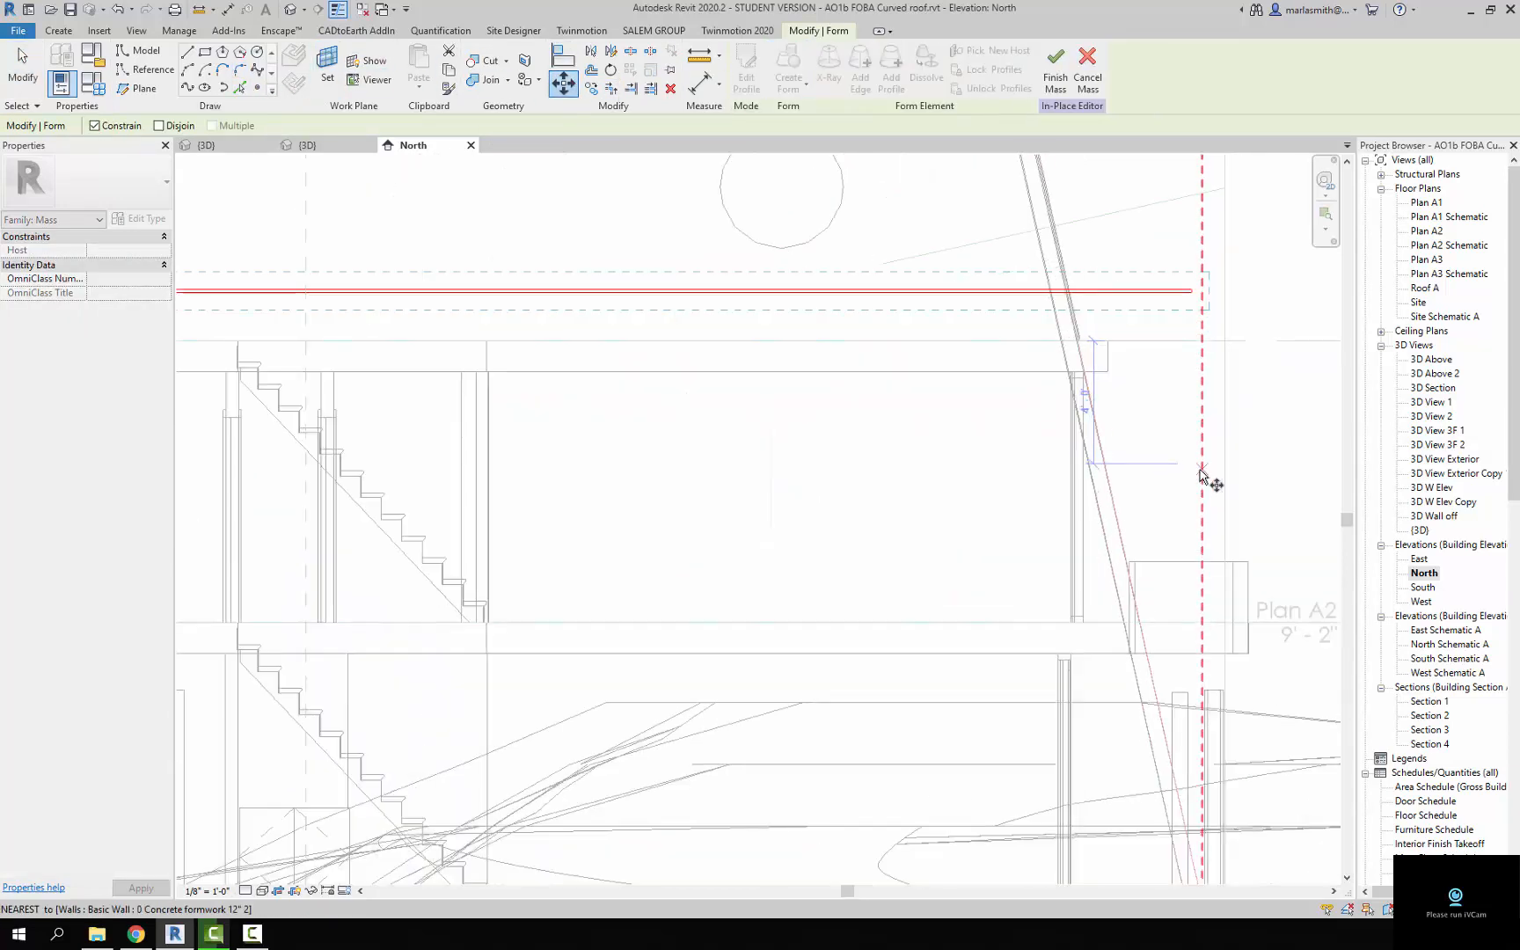
pyautogui.click(1175, 301)
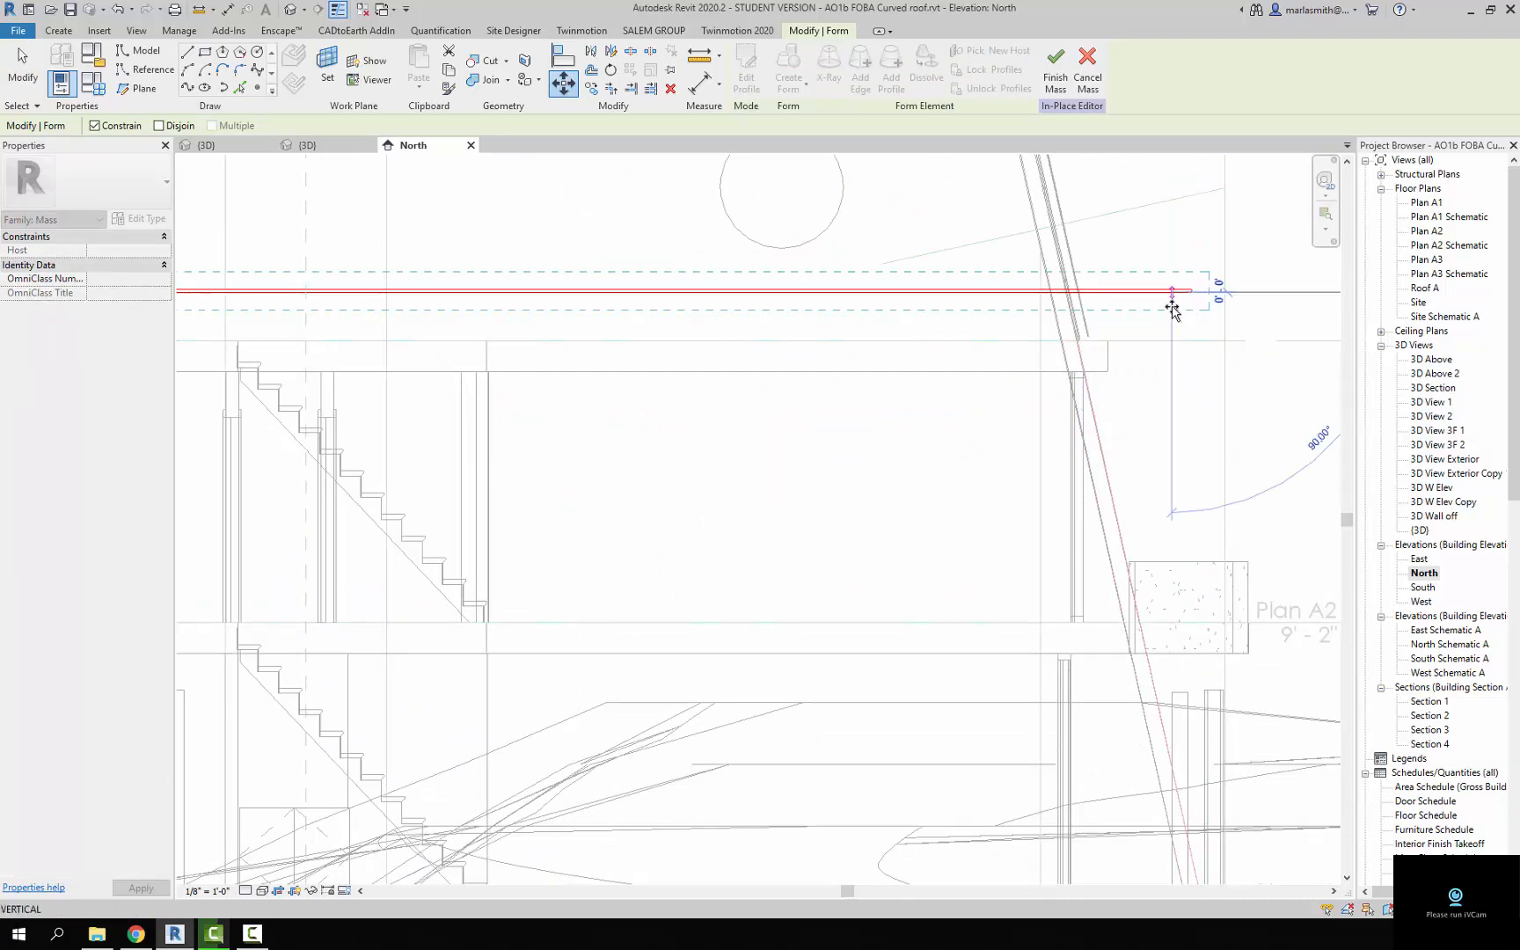
pyautogui.click(1179, 696)
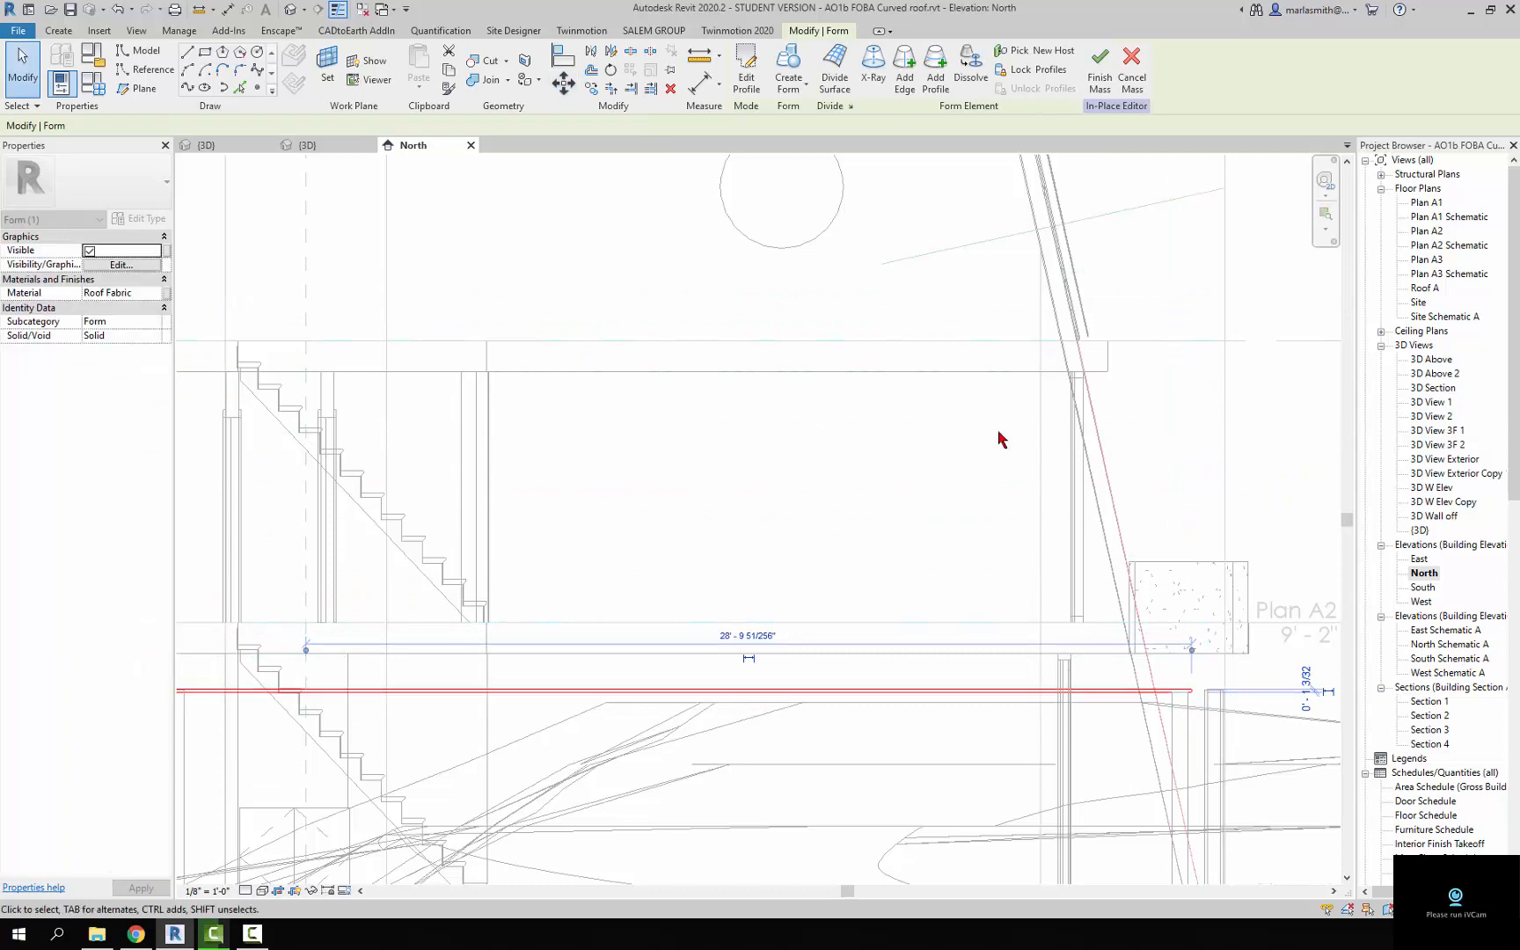
# In the 3D view, draw a reference line with 3D Snapping along the shade roof's long edge beside the house wall
pyautogui.click(294, 12)
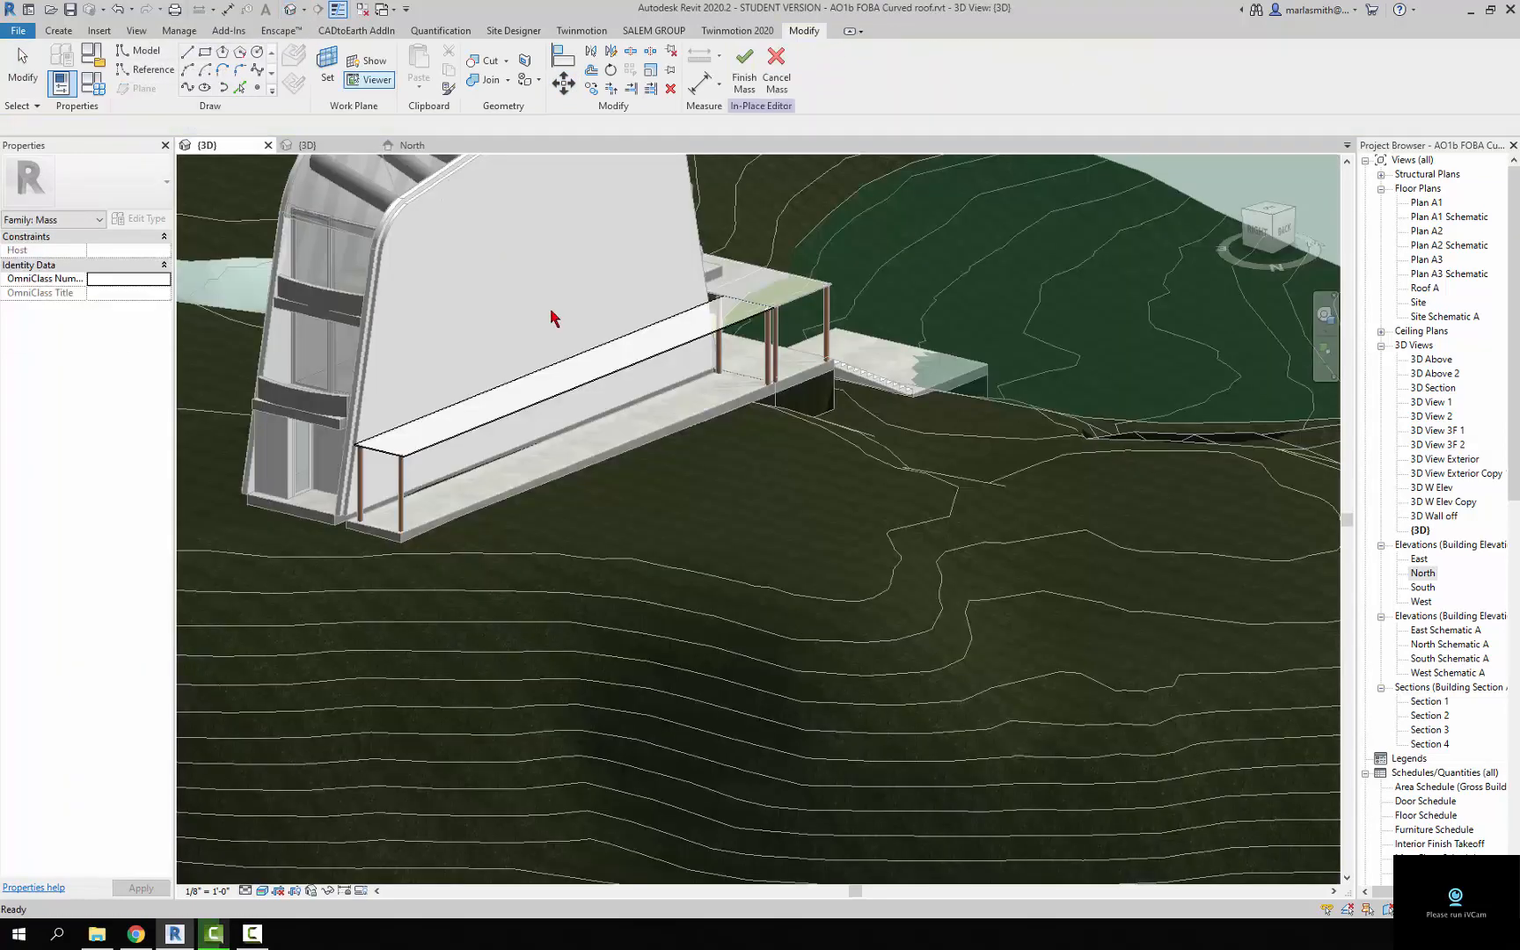
pyautogui.scroll(3, 572, 352)
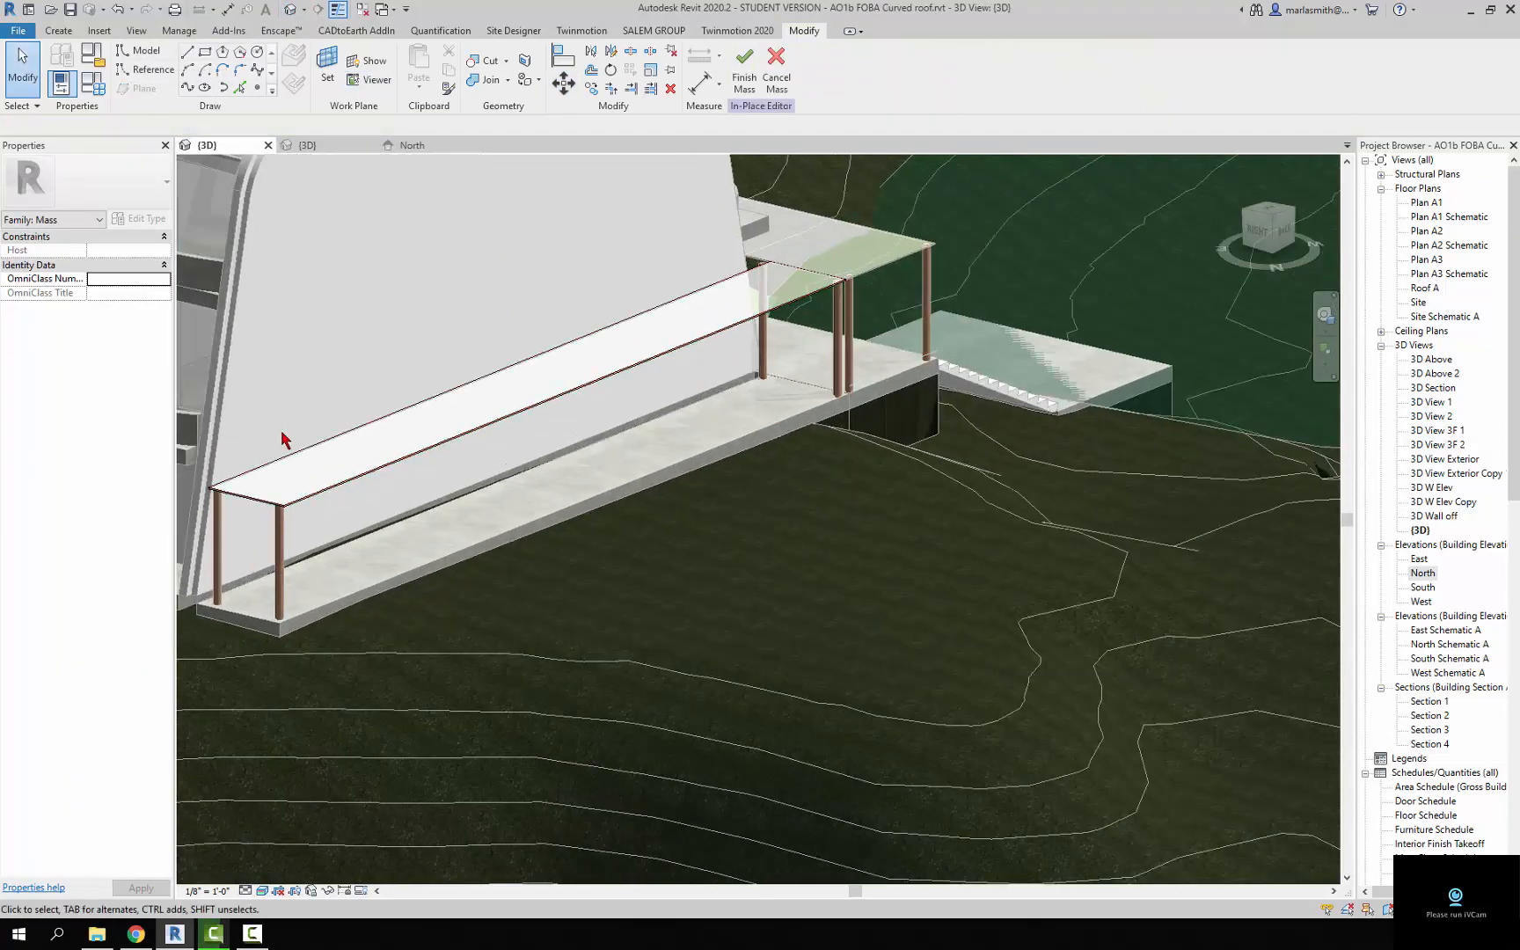
pyautogui.scroll(2, 220, 480)
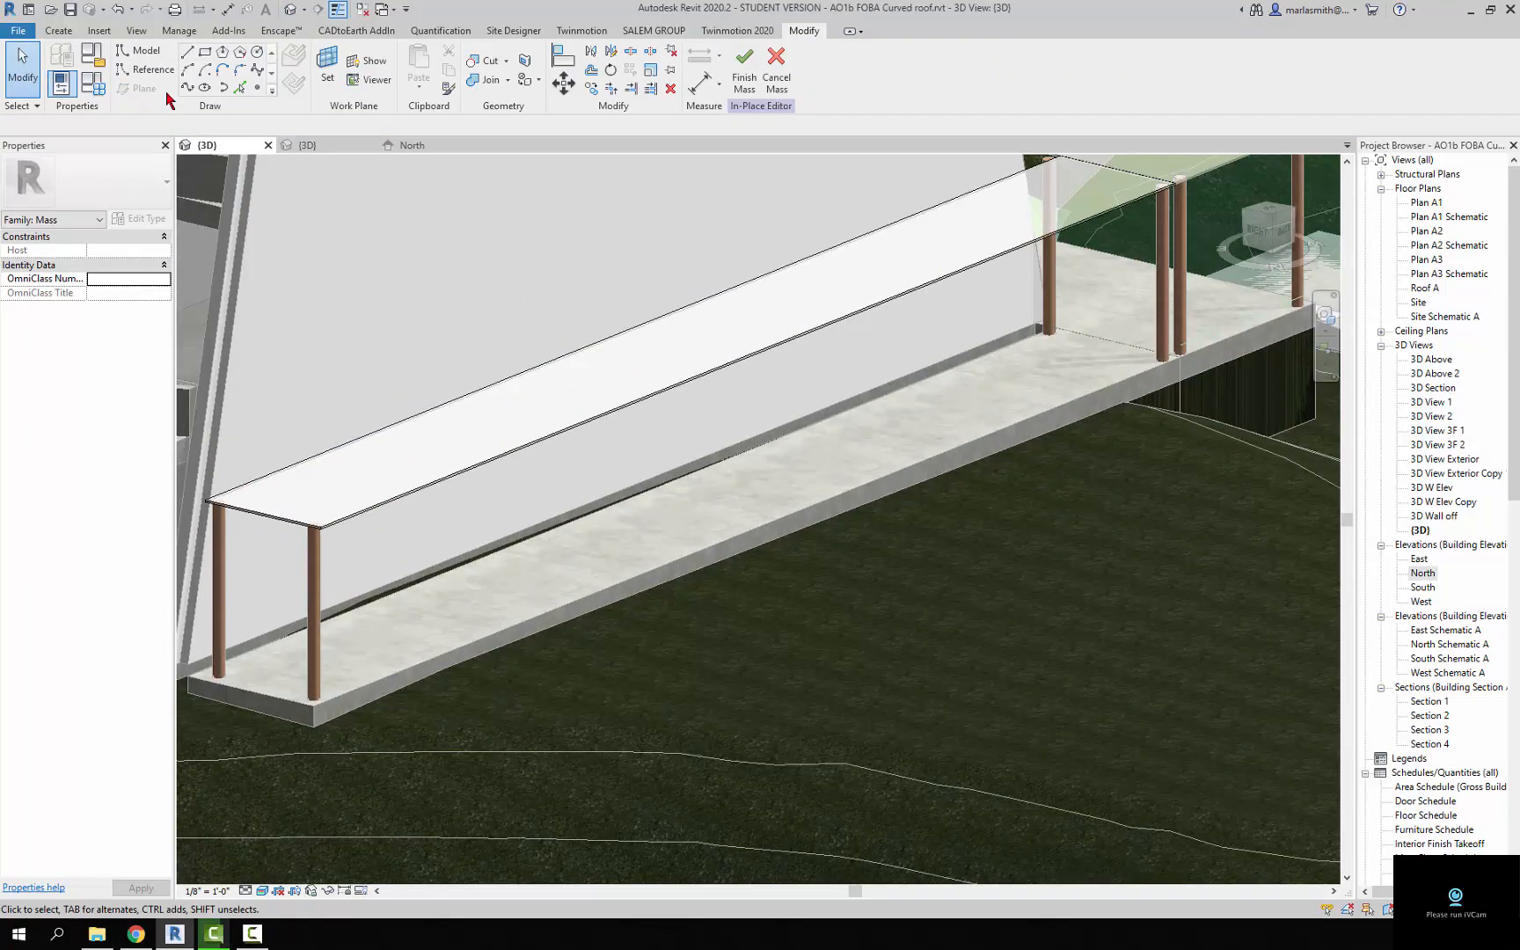
pyautogui.click(146, 70)
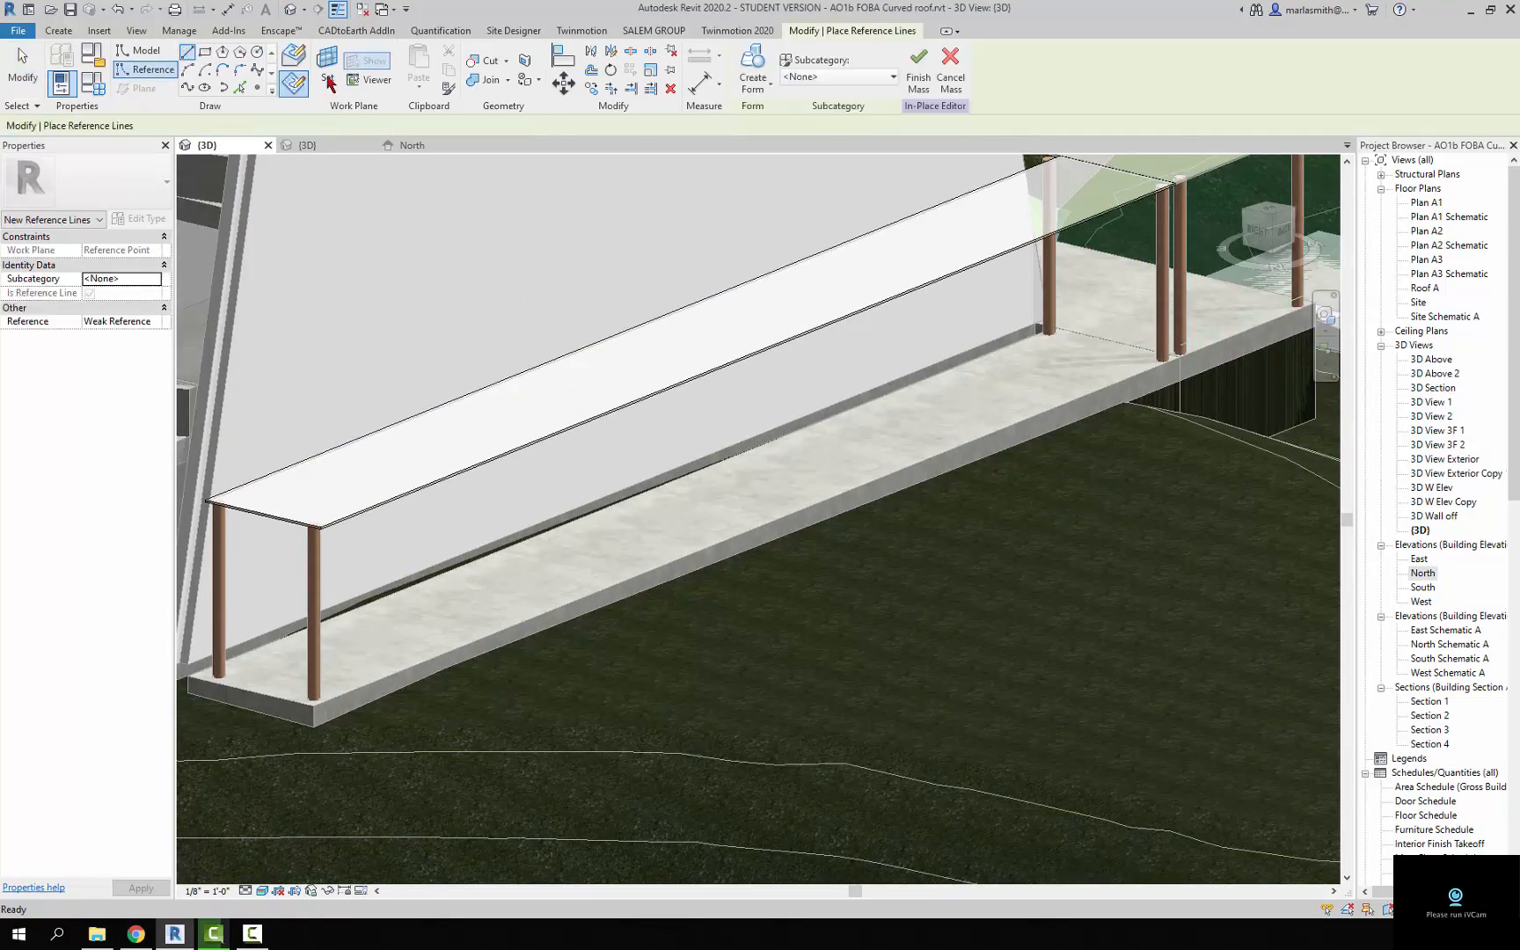
pyautogui.click(563, 125)
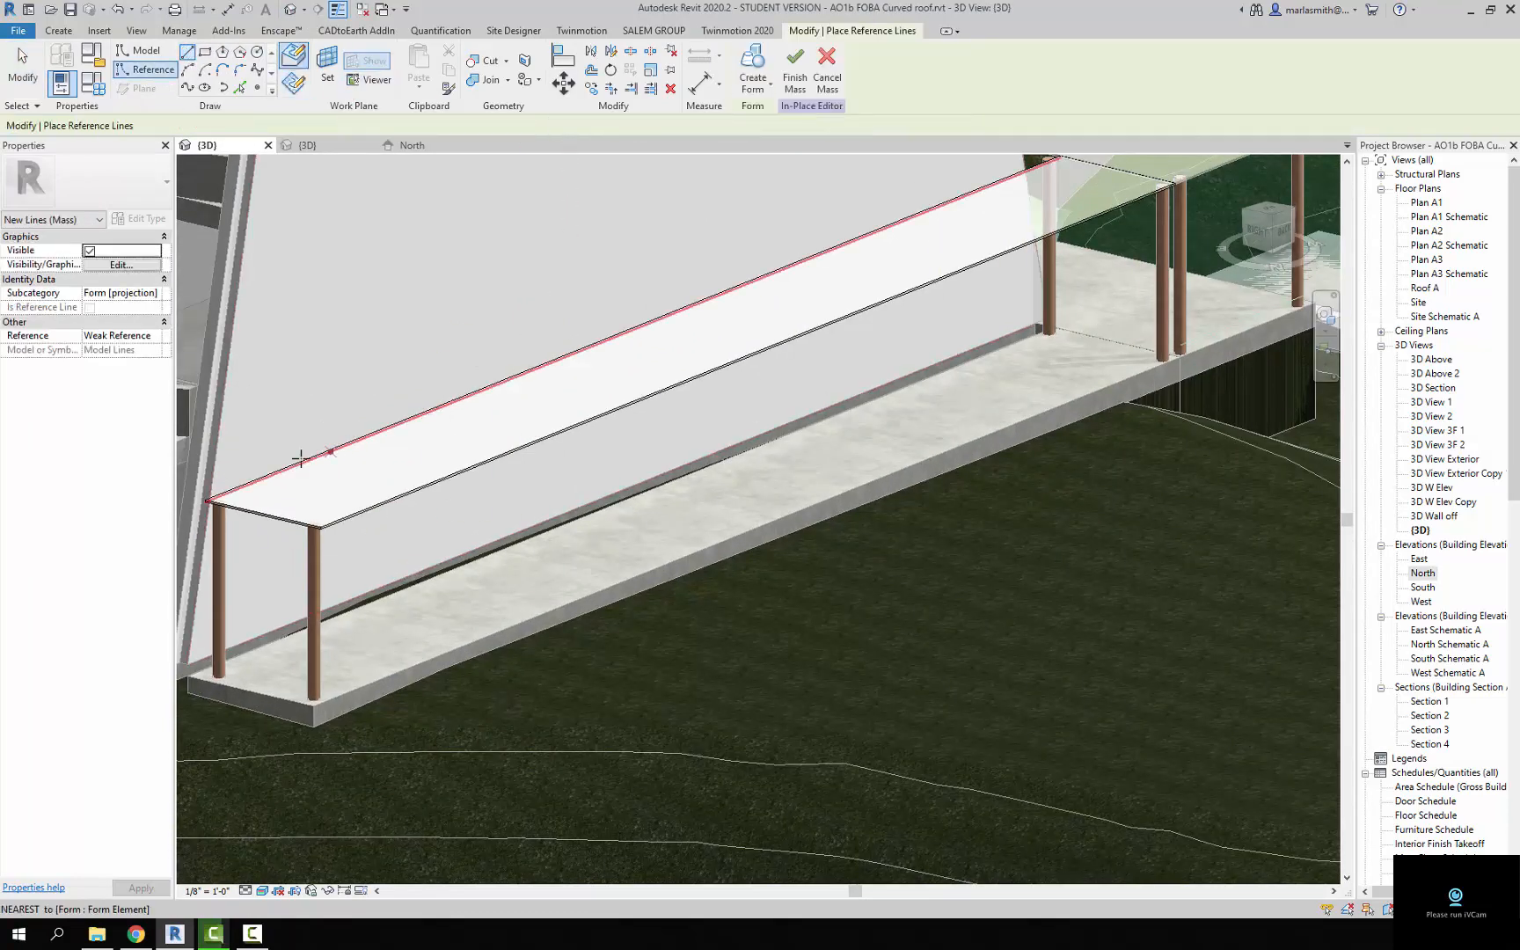
pyautogui.scroll(3, 197, 503)
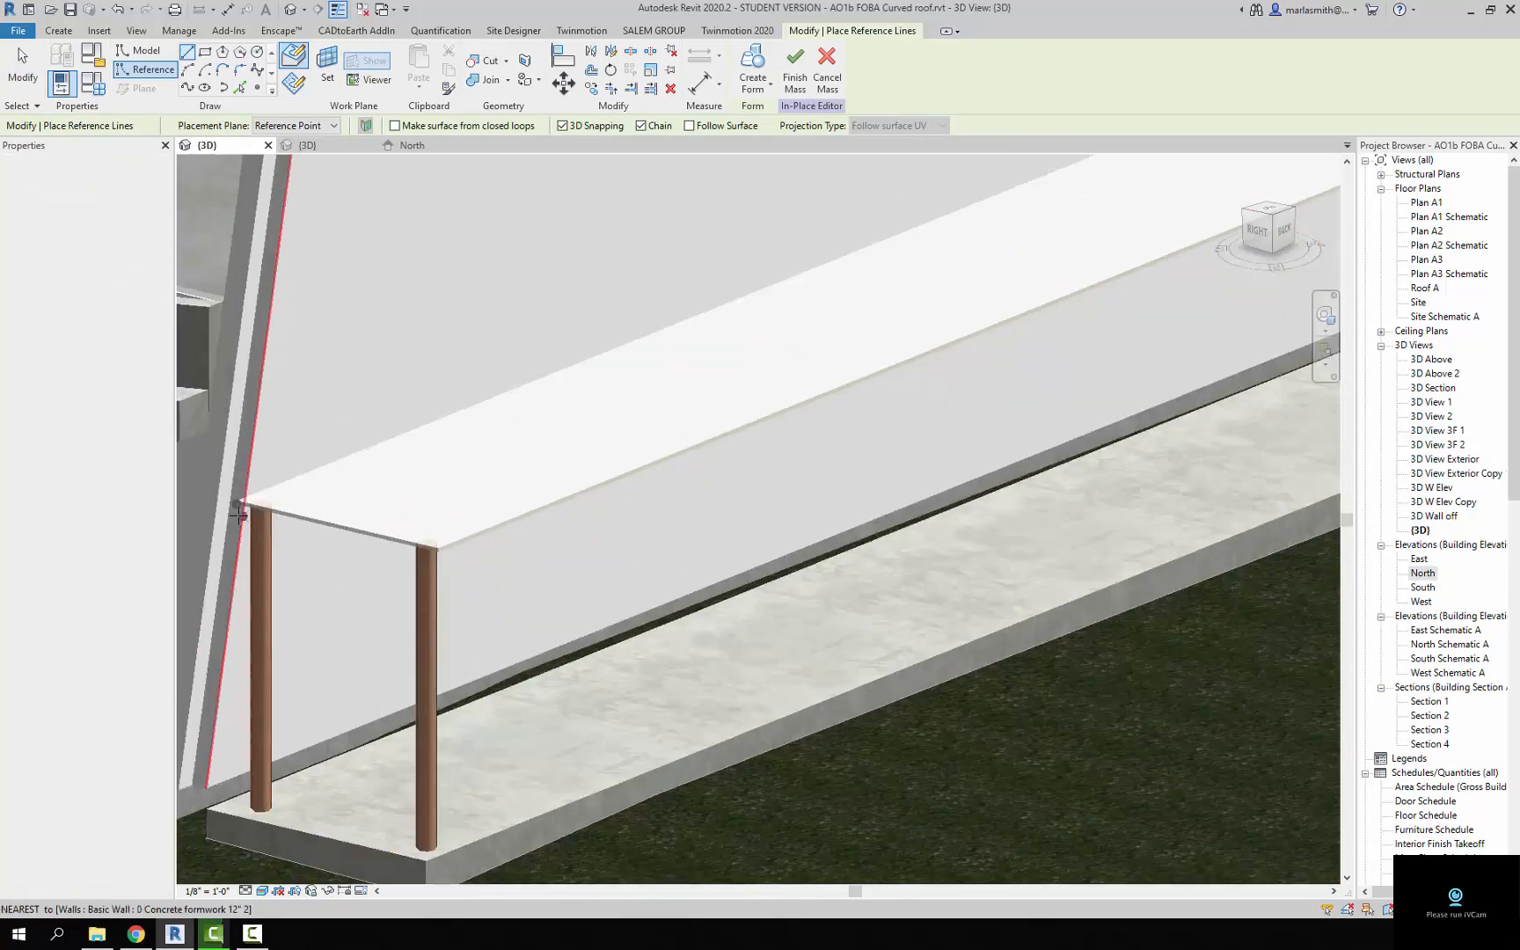
pyautogui.click(237, 514)
pyautogui.scroll(-4, 237, 515)
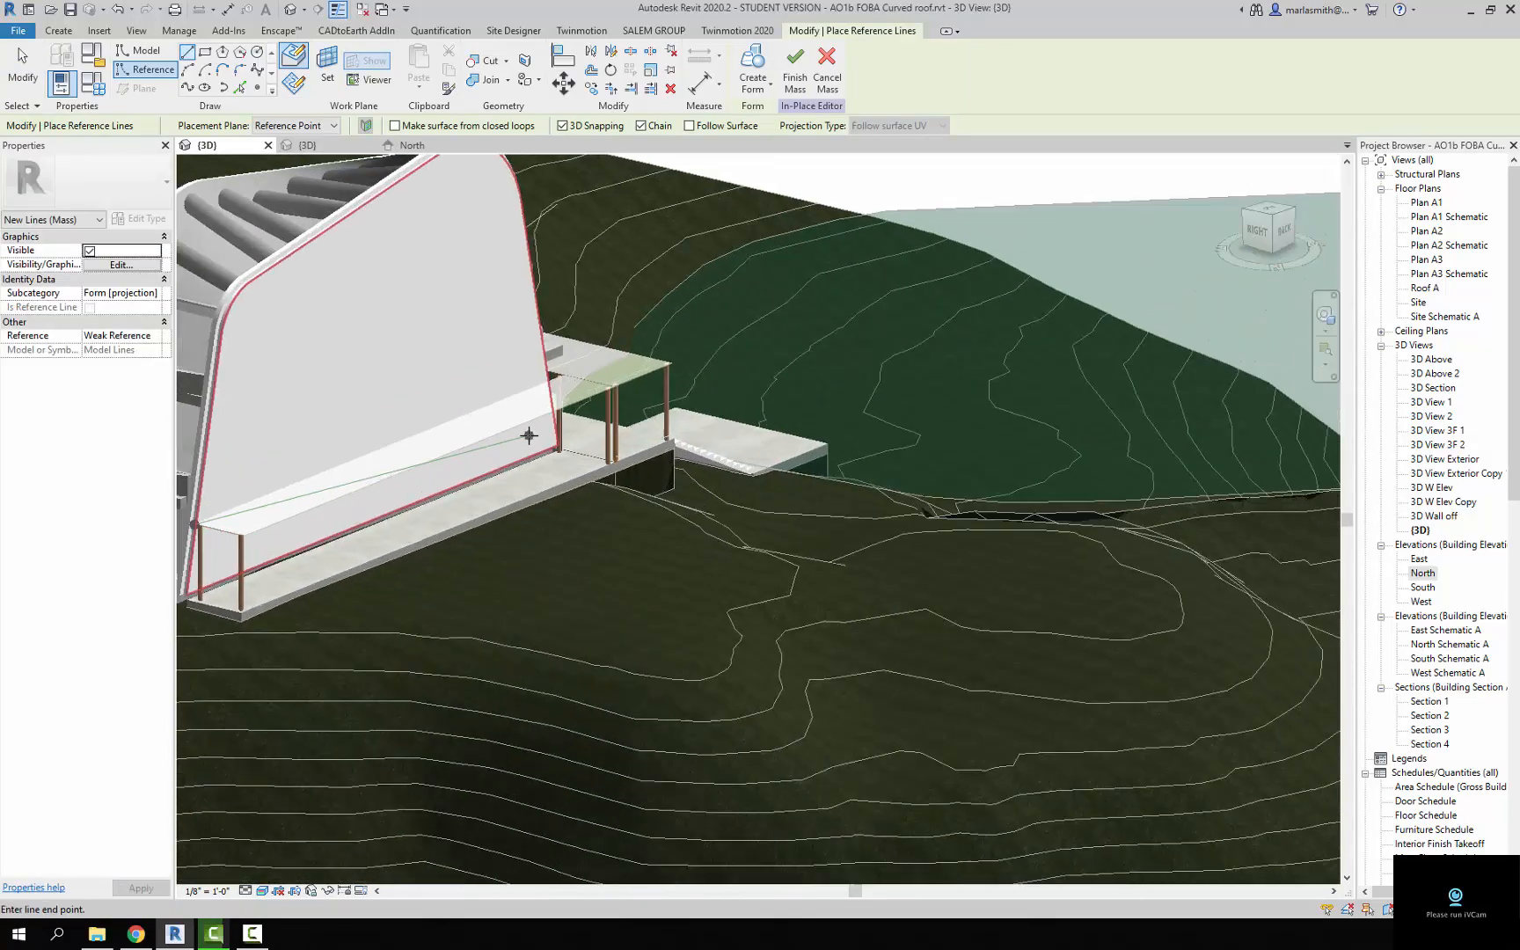
pyautogui.scroll(3, 526, 435)
pyautogui.scroll(5, 608, 314)
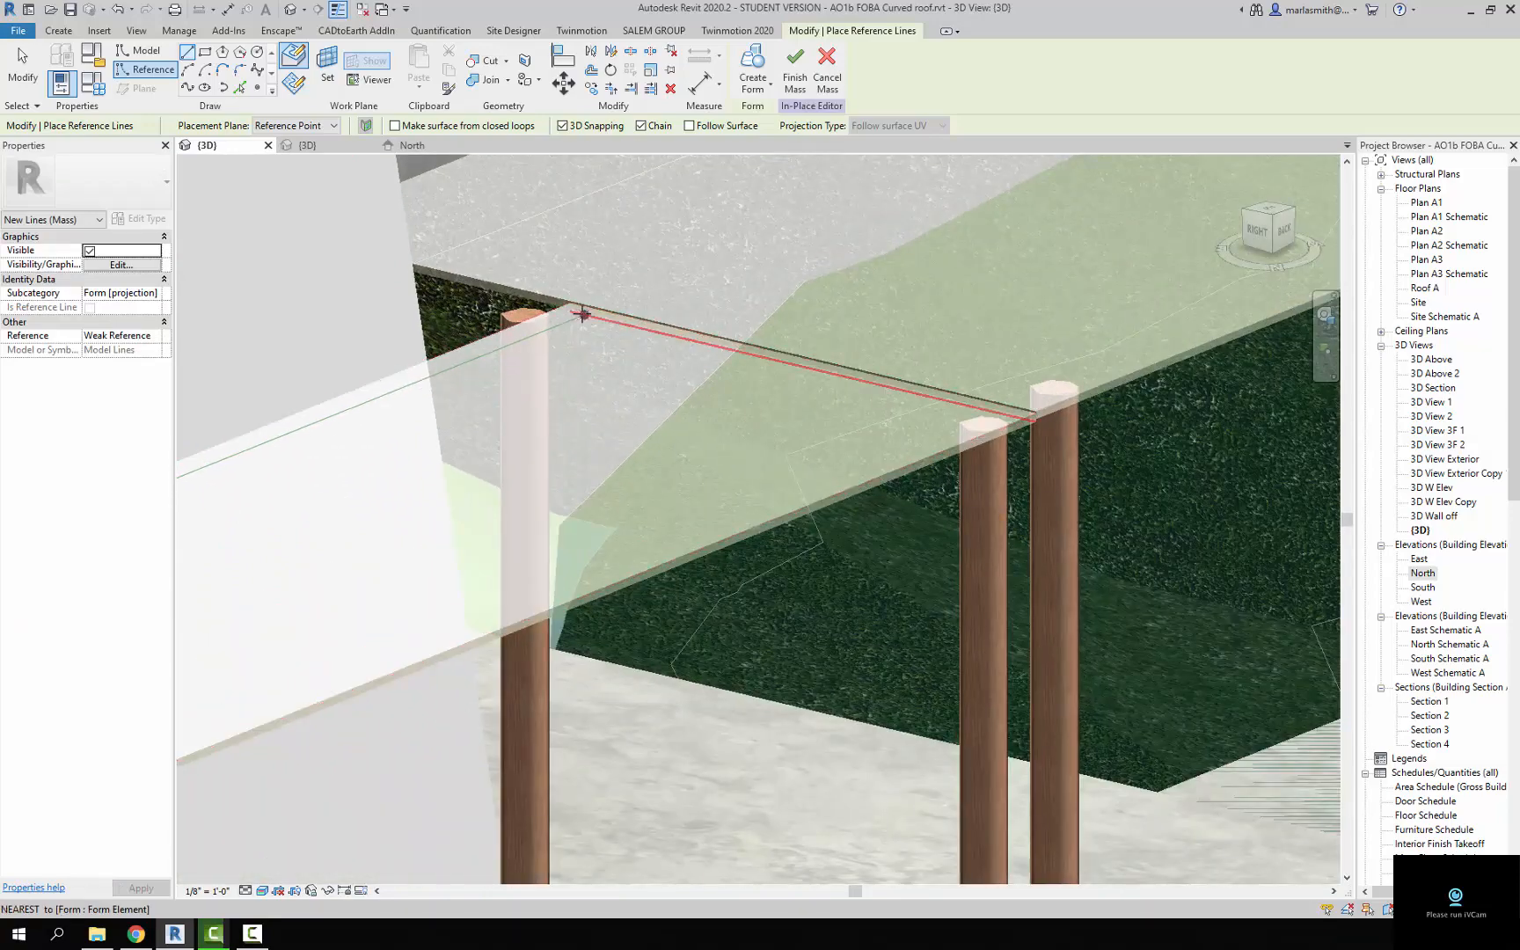
pyautogui.click(572, 313)
pyautogui.scroll(-4, 656, 354)
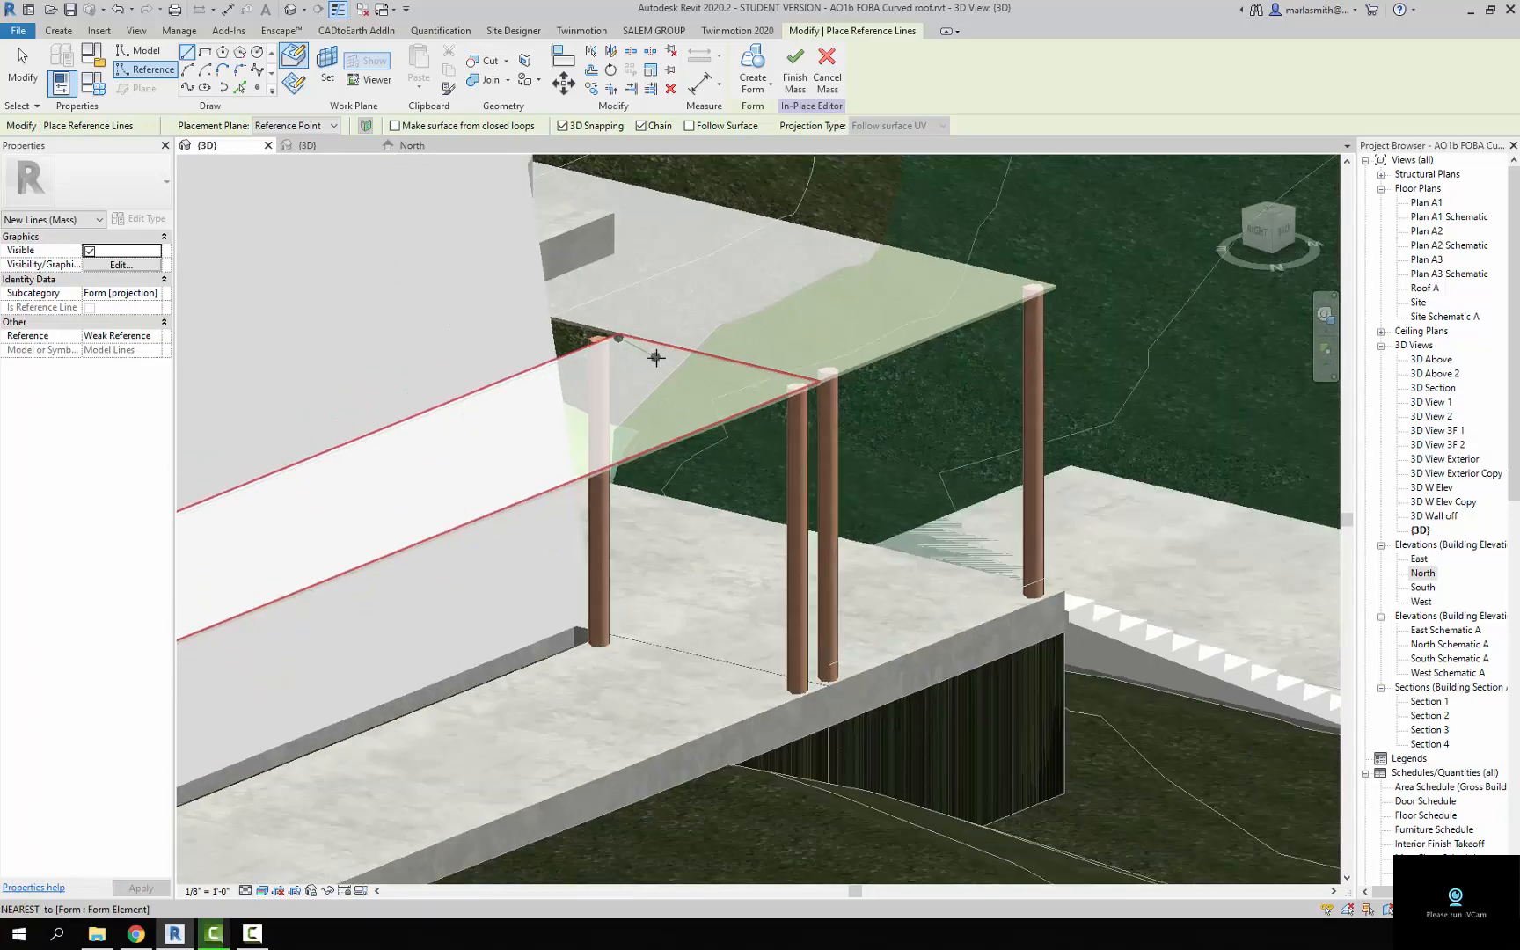
# Draw a second reference line along the shade roof's outer long edge, from the far corner to the near corner
pyautogui.scroll(5, 764, 345)
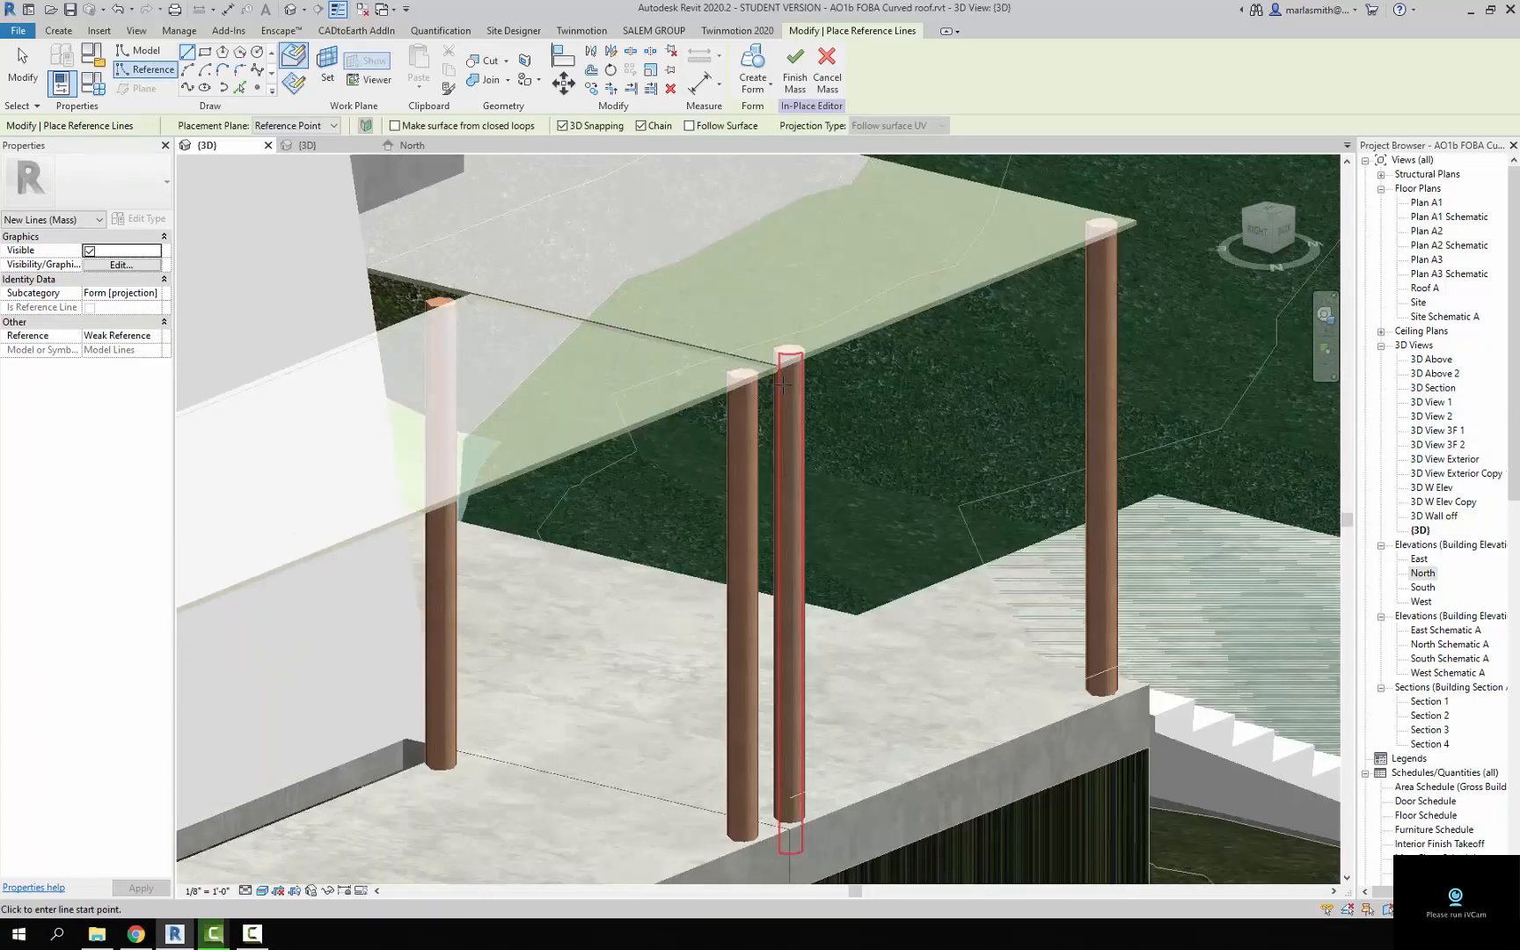
pyautogui.click(765, 345)
pyautogui.scroll(-5, 765, 345)
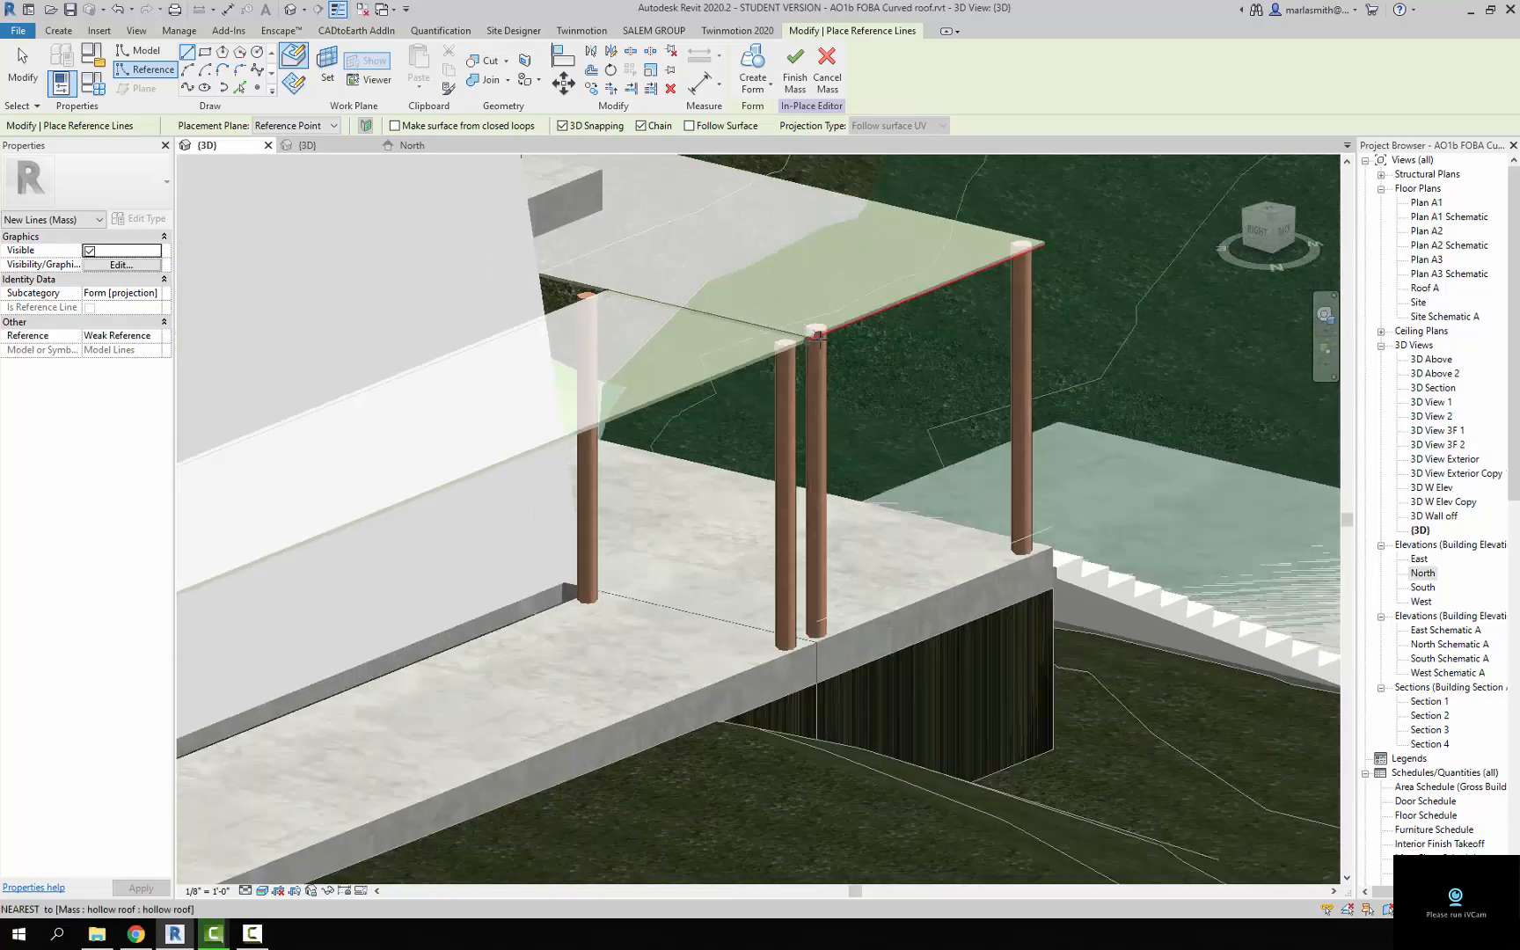
pyautogui.scroll(5, 251, 587)
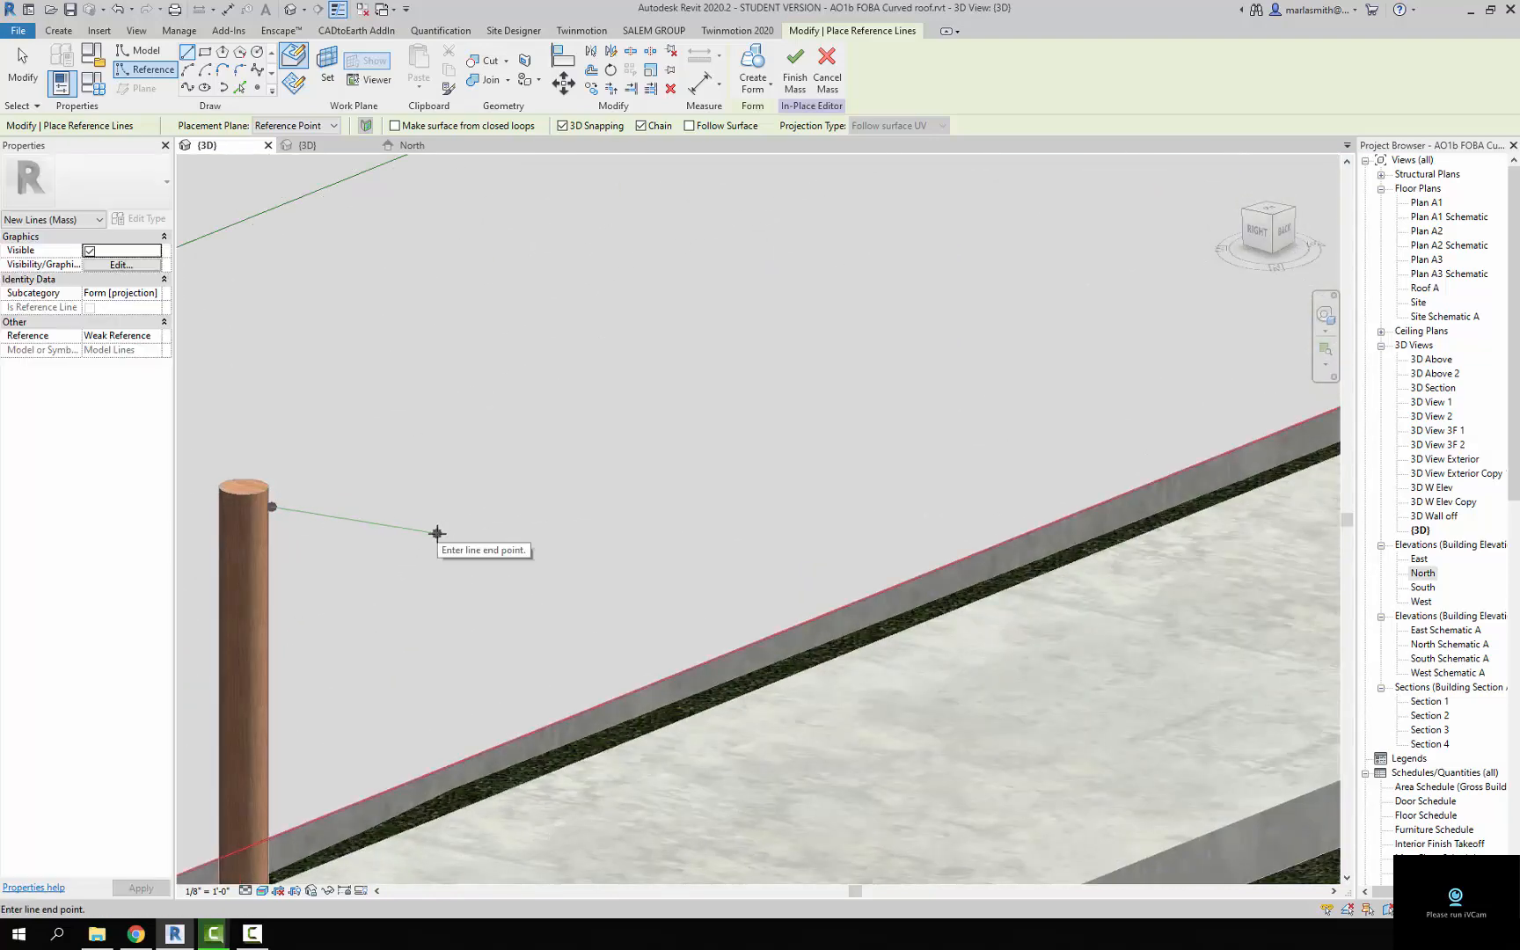
pyautogui.press('Escape')
pyautogui.press('Escape')
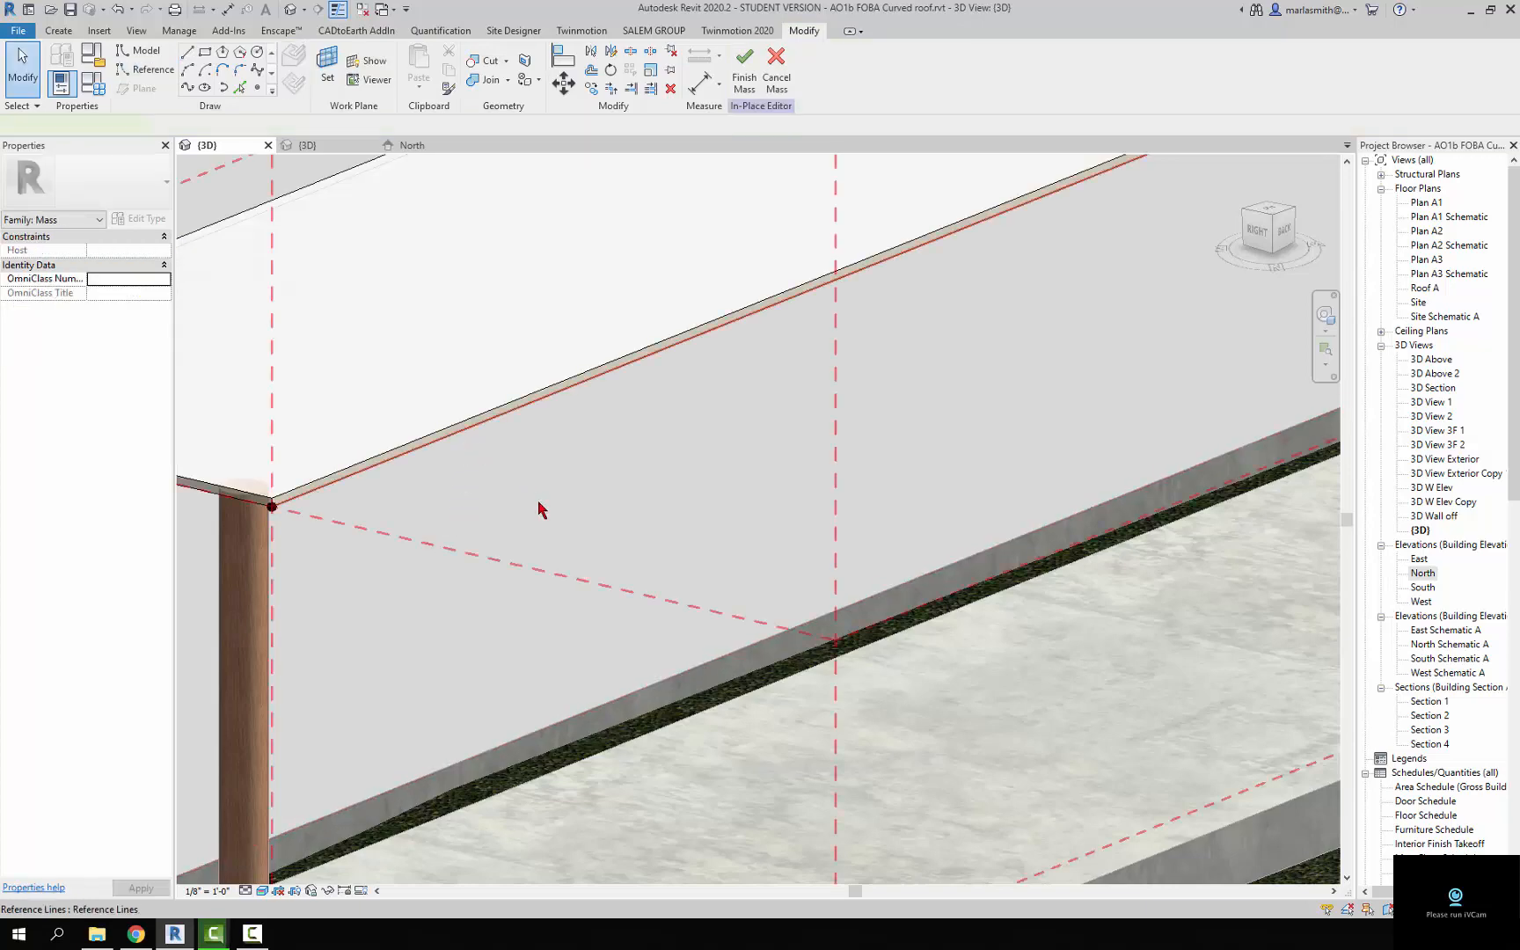
# Divide the two reference lines along the shade roof's long edges into divided paths
pyautogui.click(532, 400)
pyautogui.scroll(-3, 532, 403)
pyautogui.scroll(-6, 792, 378)
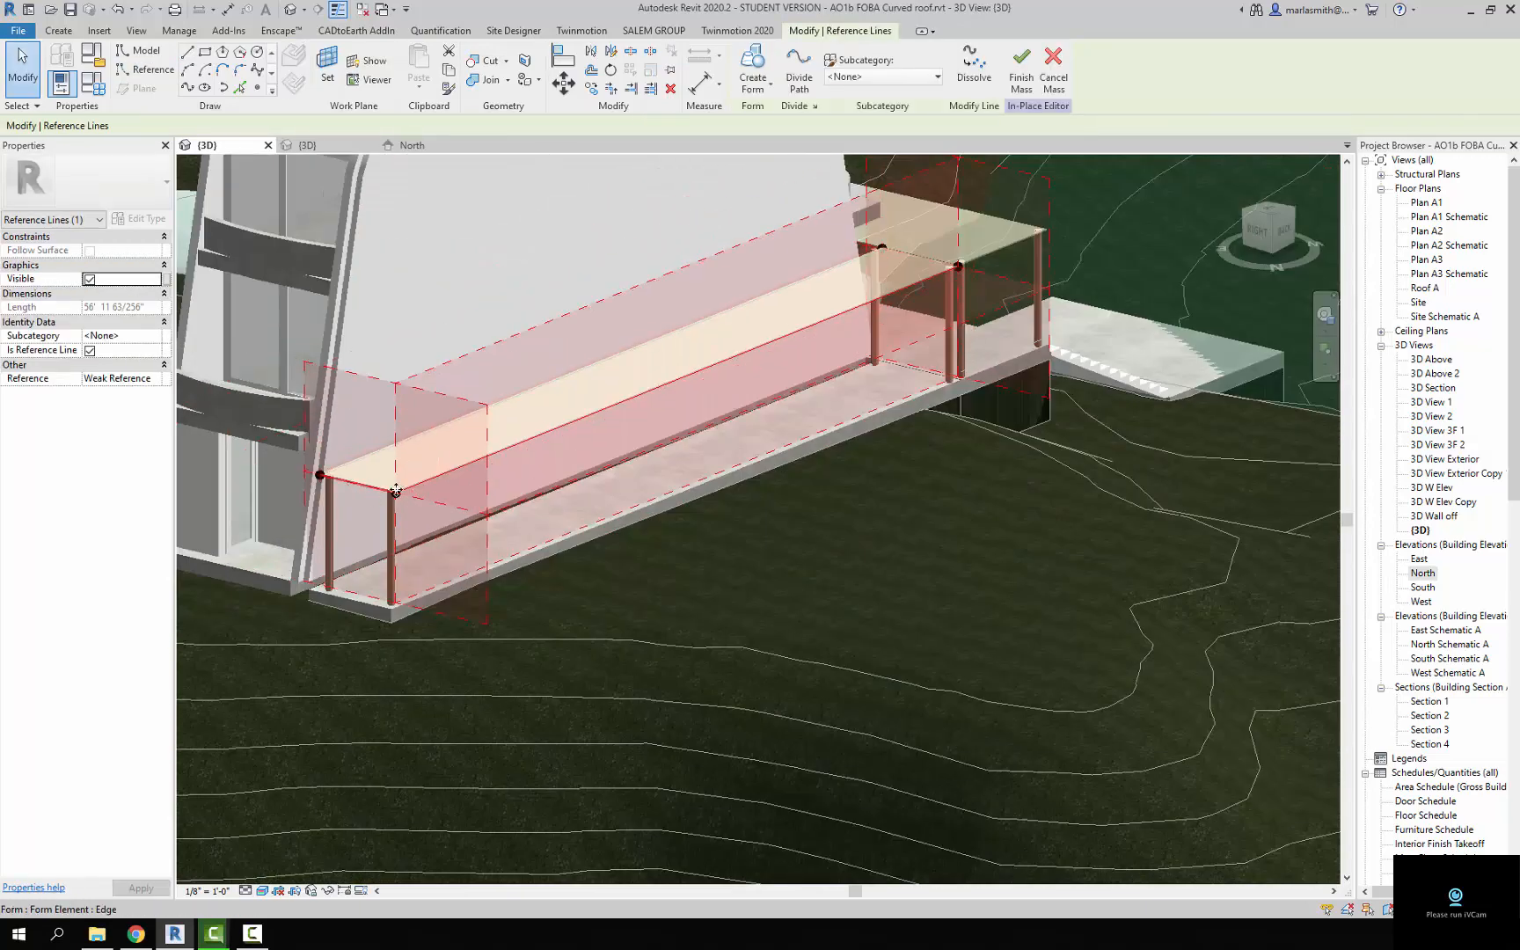
pyautogui.scroll(4, 836, 374)
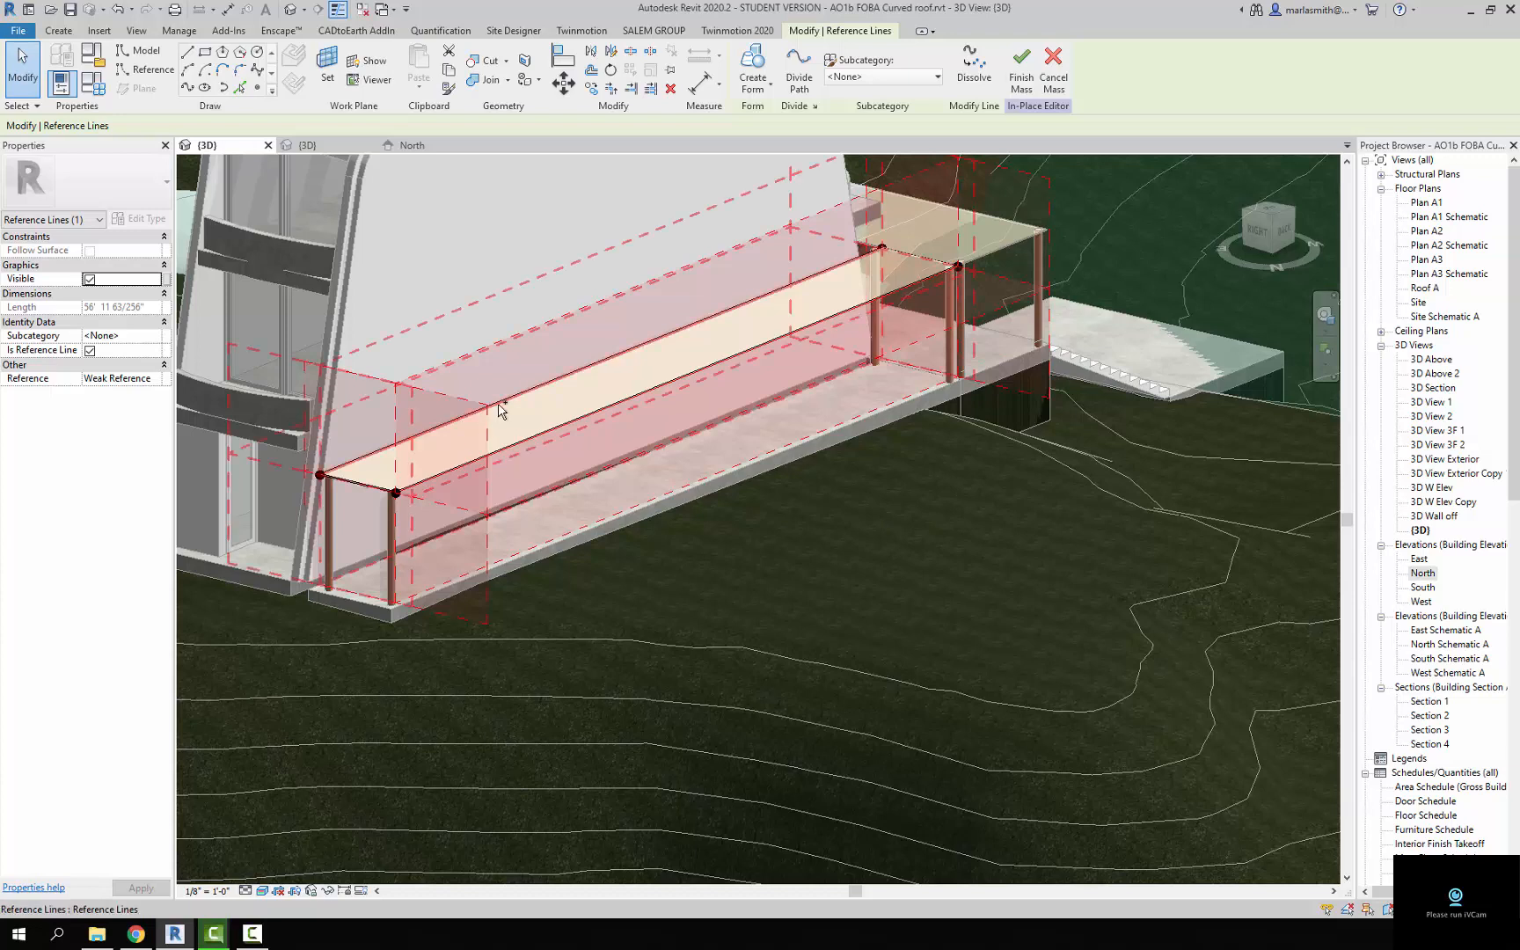
pyautogui.keyDown('ctrl'); pyautogui.click(686, 284); pyautogui.keyUp('ctrl')
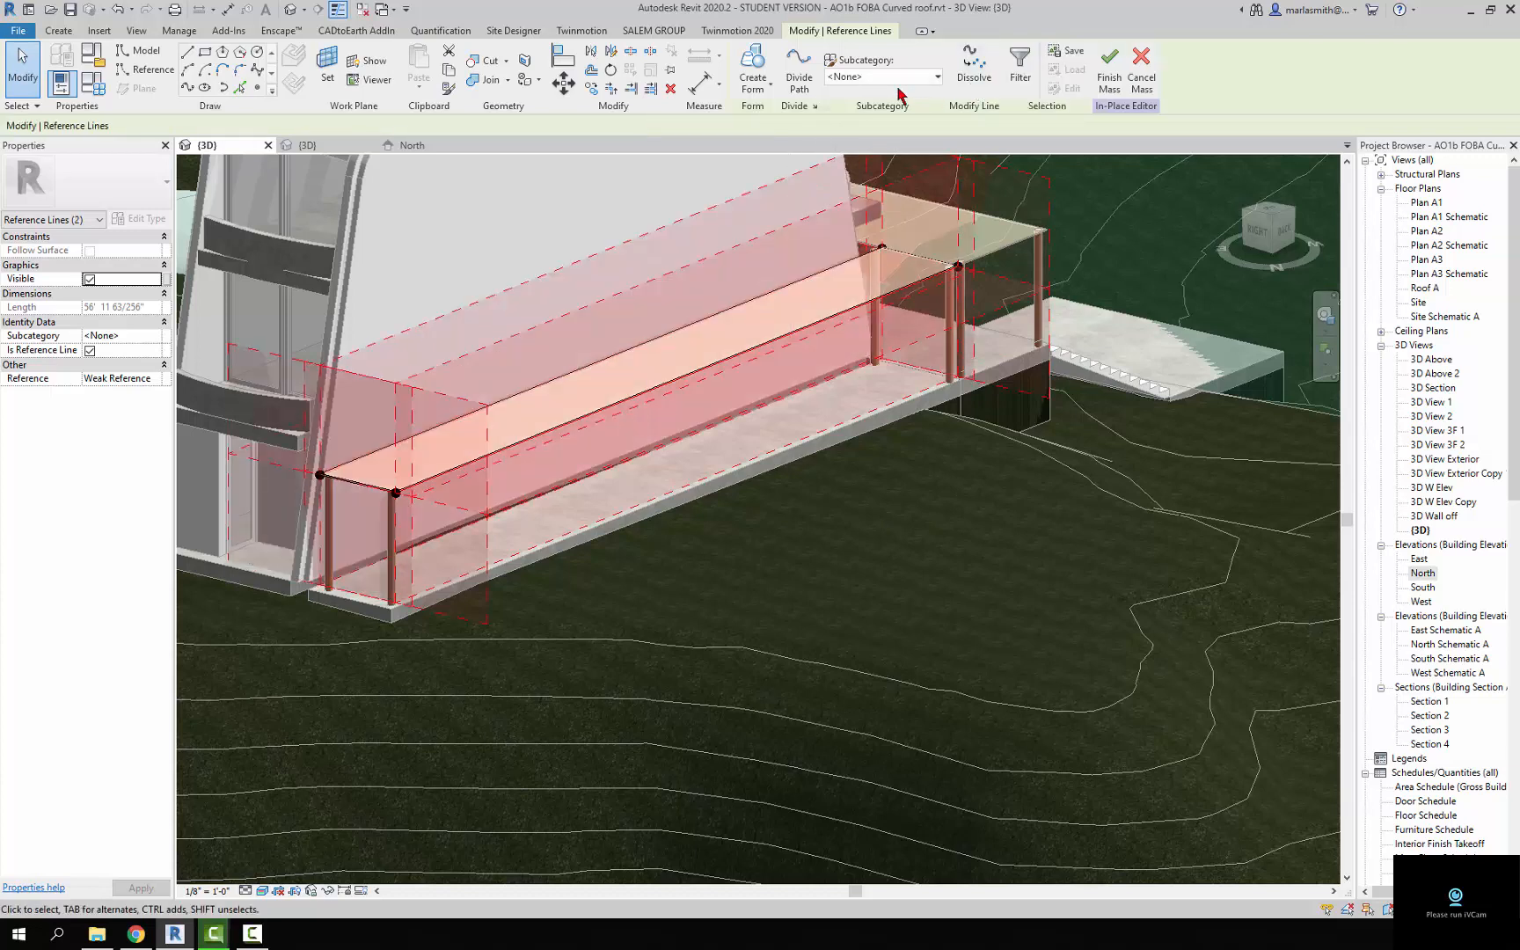
pyautogui.click(806, 81)
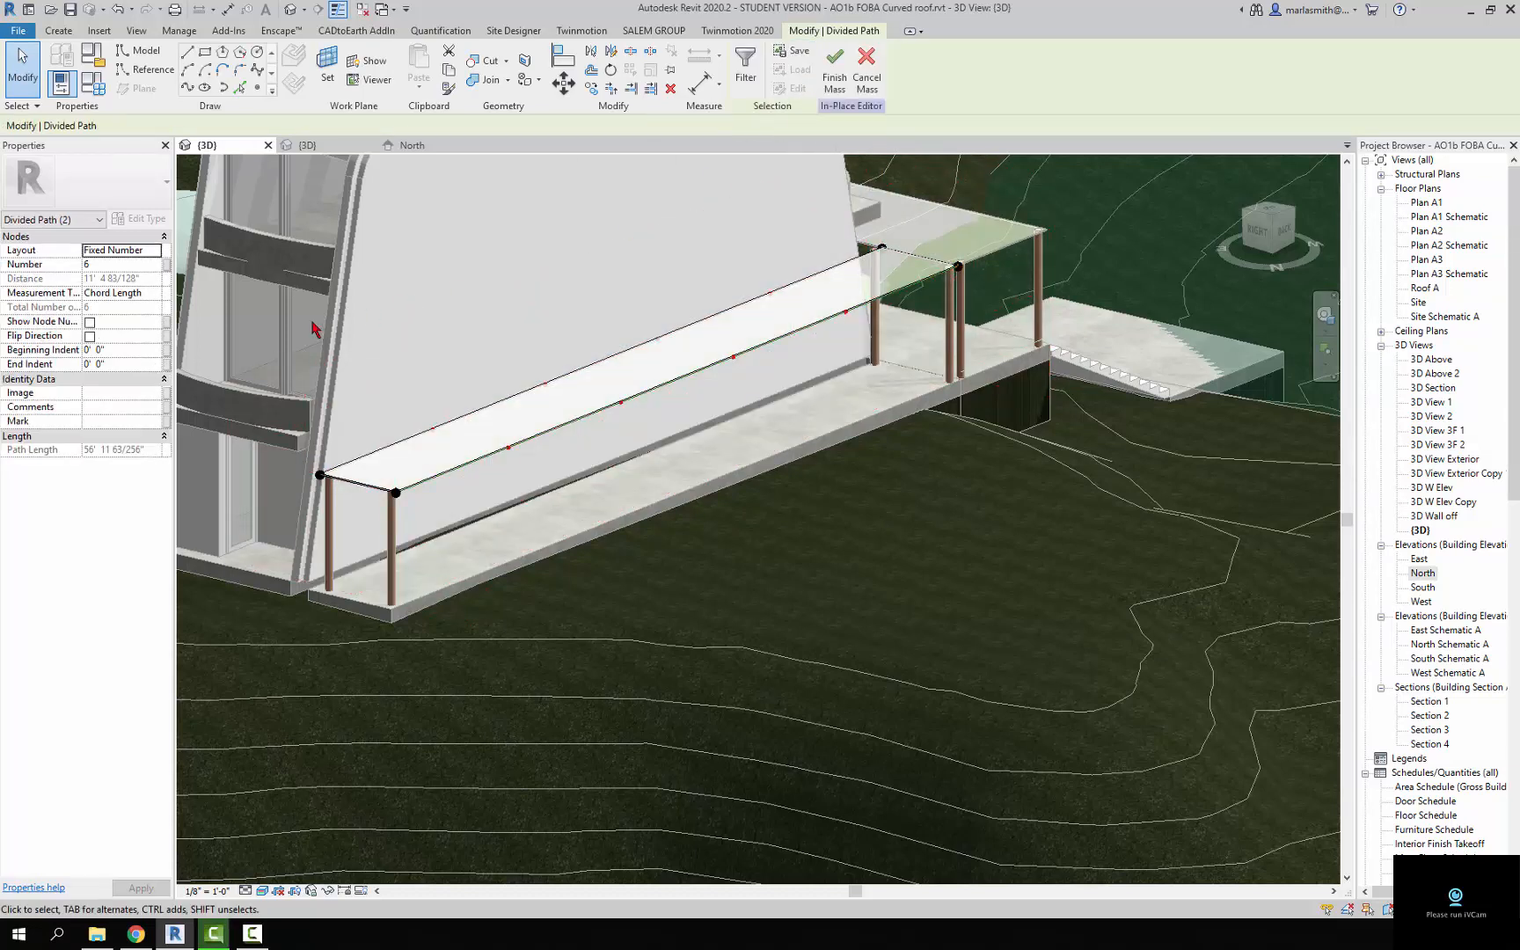
# Associate the divided paths' Number property with a new family type parameter named div
pyautogui.click(167, 265)
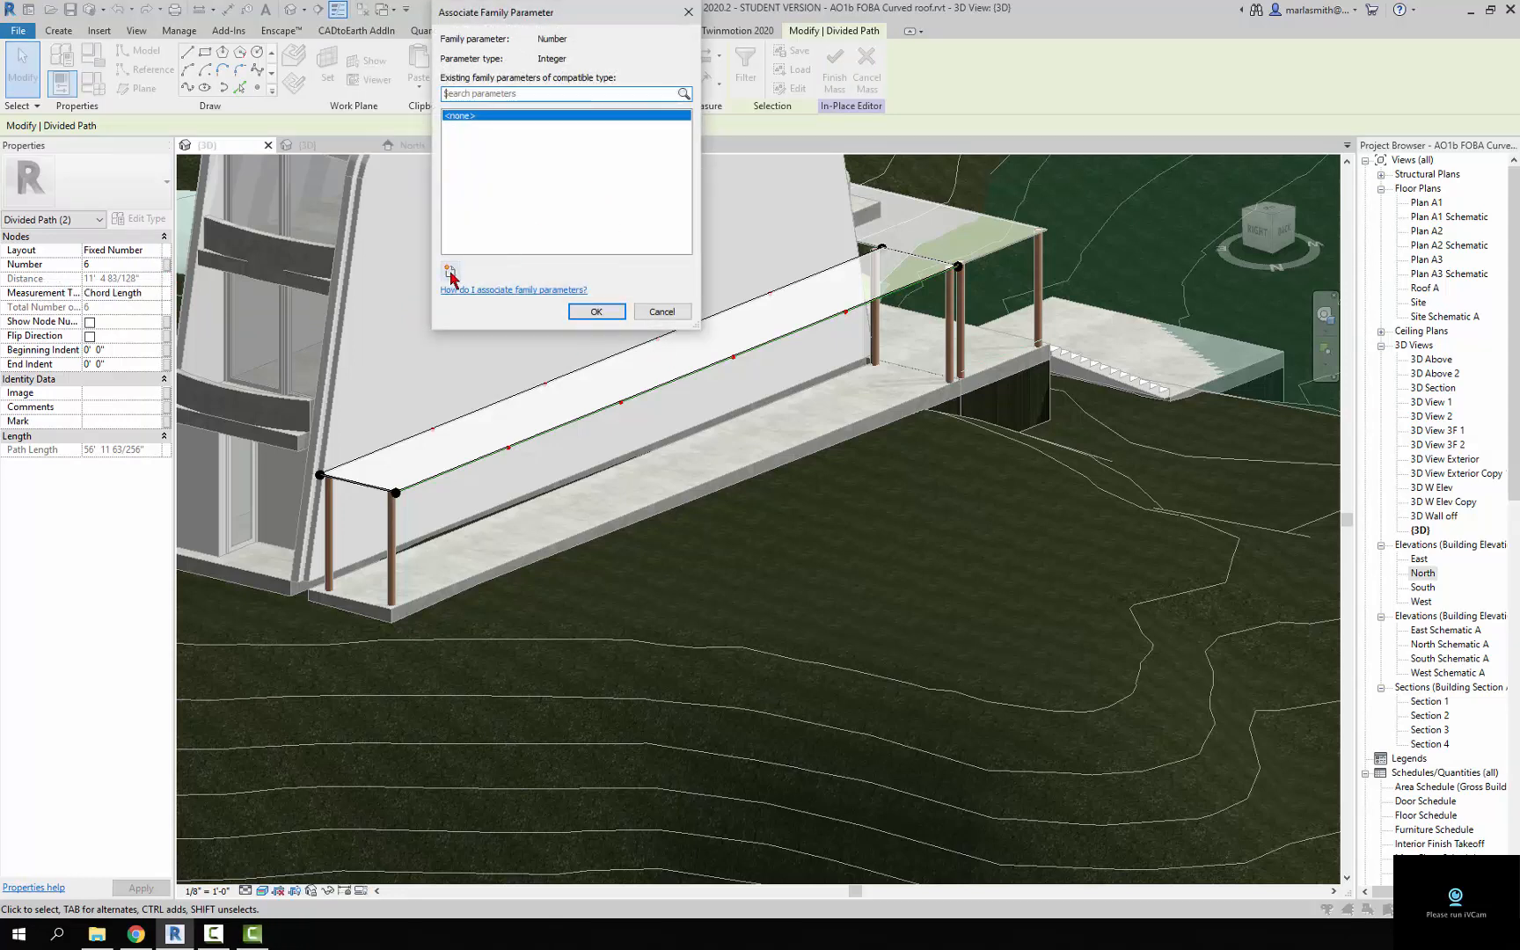
pyautogui.click(449, 271)
pyautogui.write('divd')
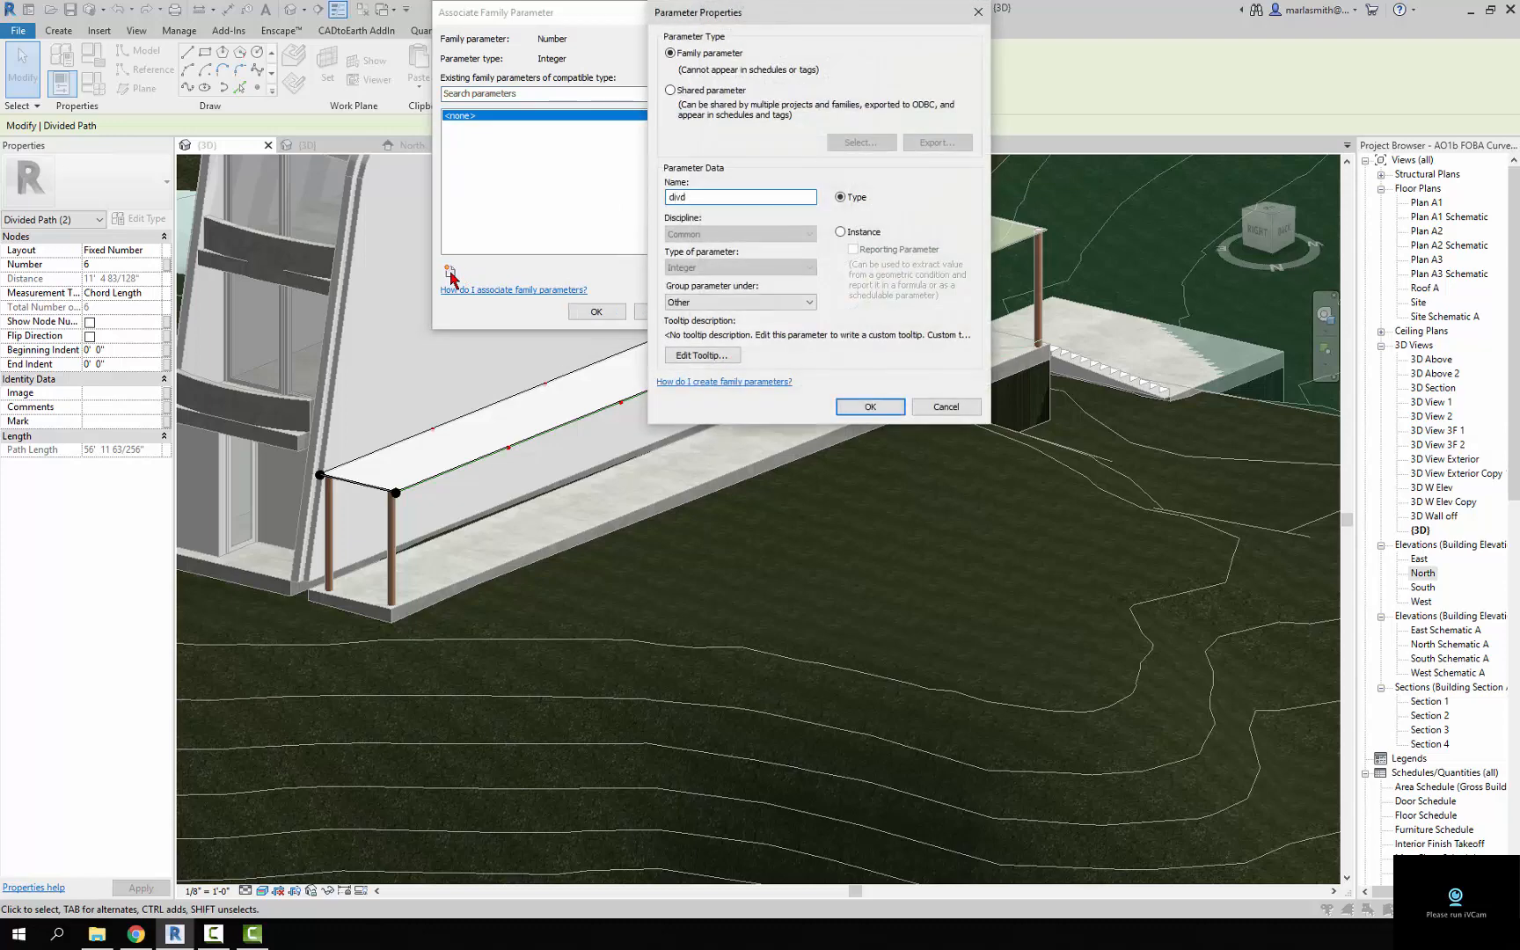
pyautogui.click(880, 406)
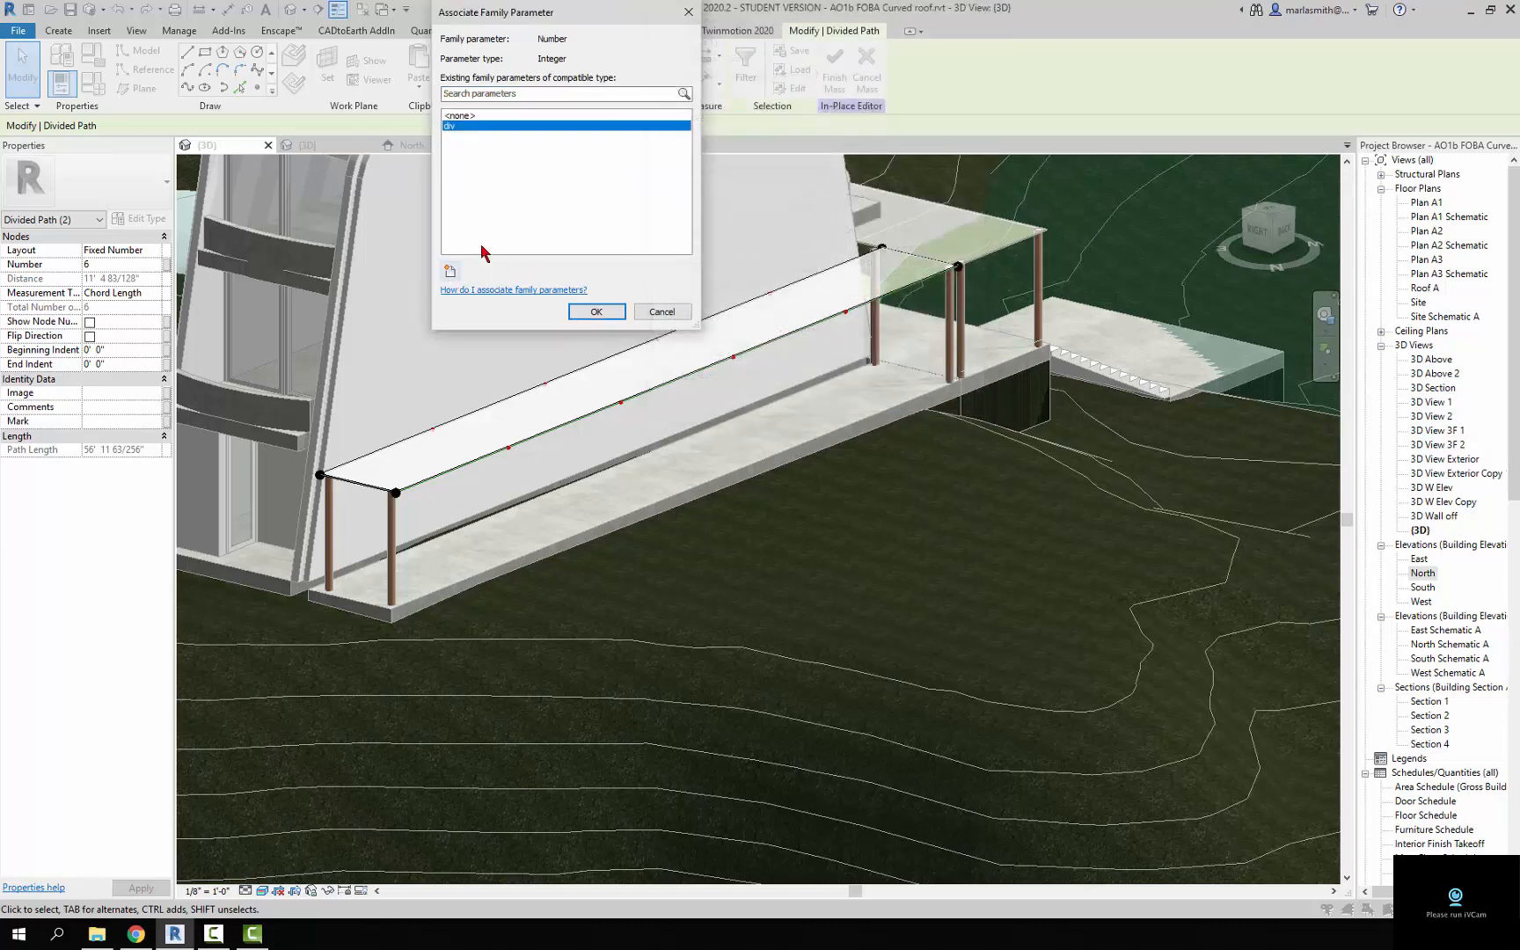
pyautogui.click(593, 311)
# Set the div parameter to 20 in the mass's family types
pyautogui.click(95, 85)
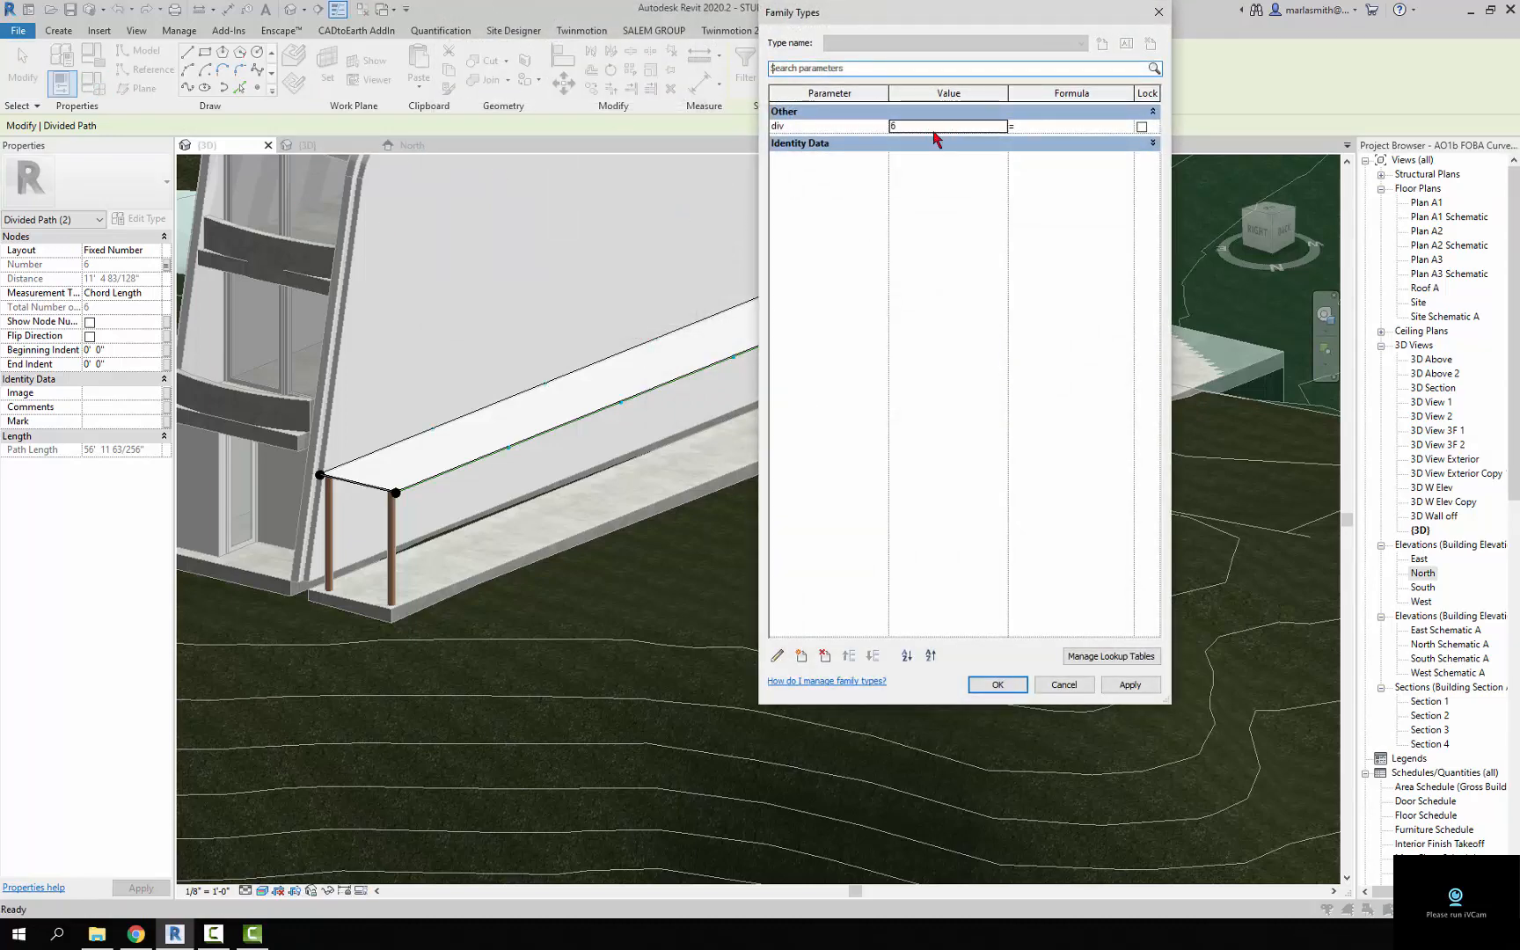
pyautogui.click(926, 128)
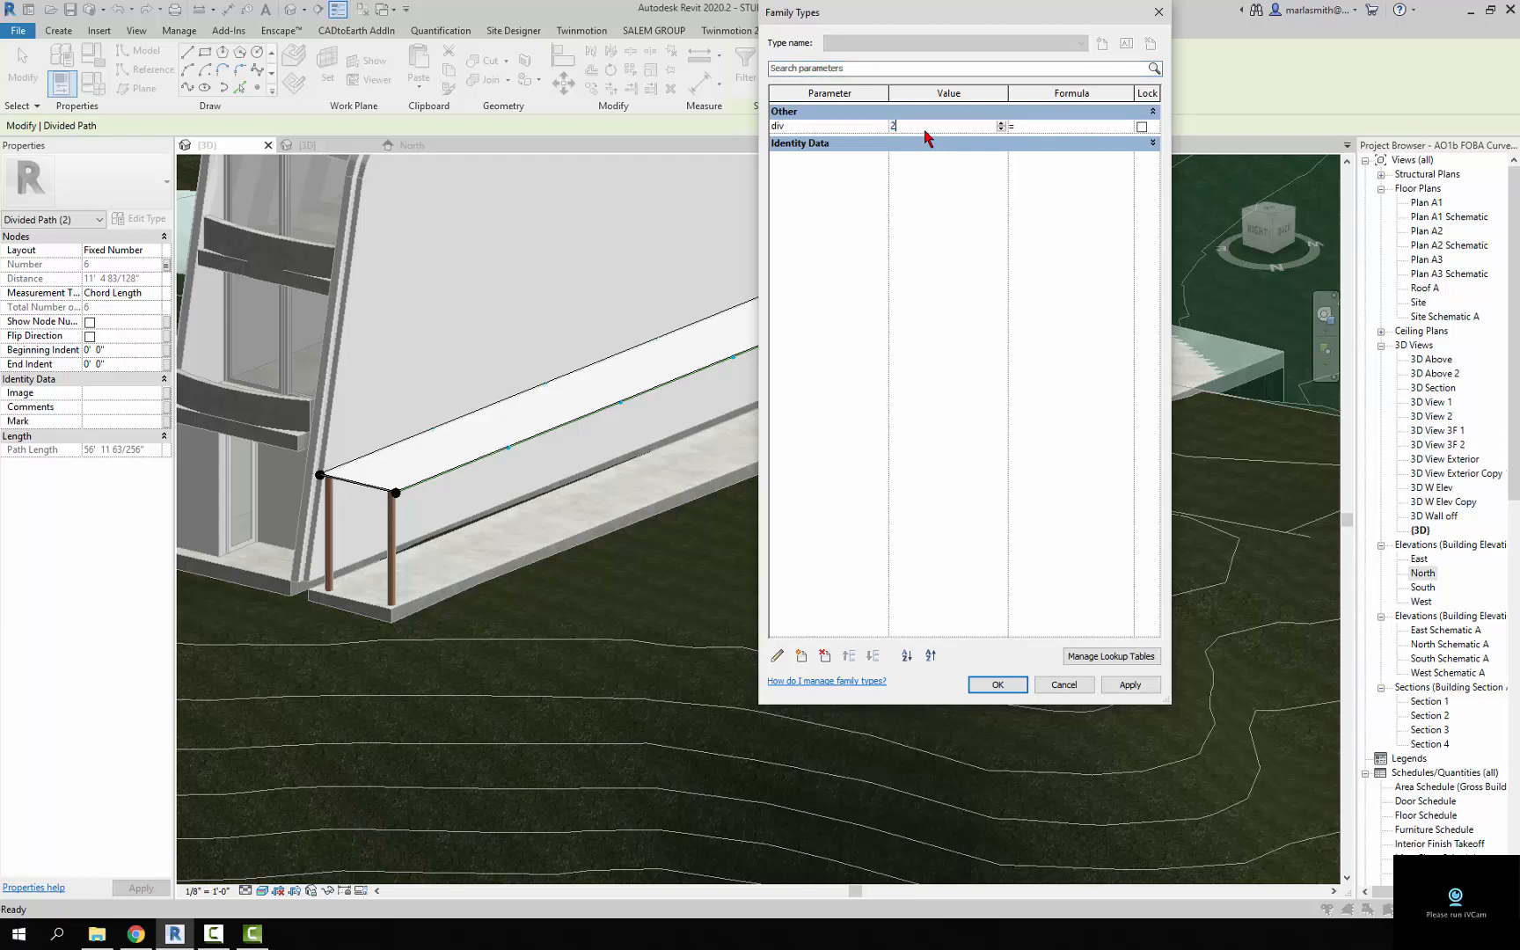
pyautogui.click(1021, 686)
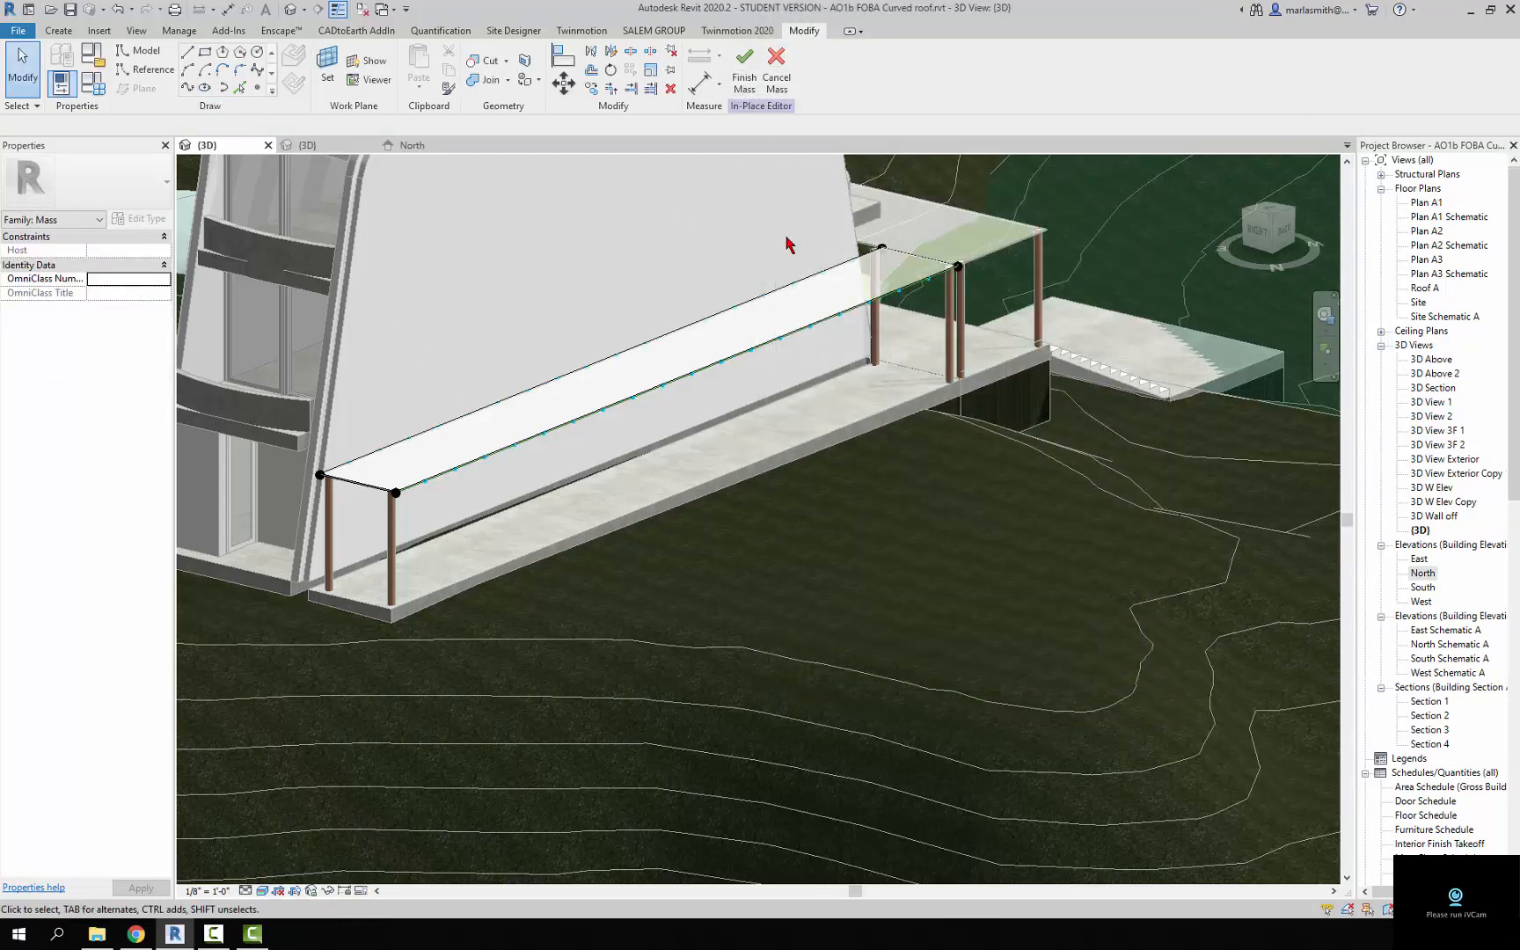
# Place a louver ms component of type 1 6'' 30 from the outer path's first inner node to the matching node on the house-side path
pyautogui.moveTo(1516, 425); pyautogui.dragTo(1514, 740)
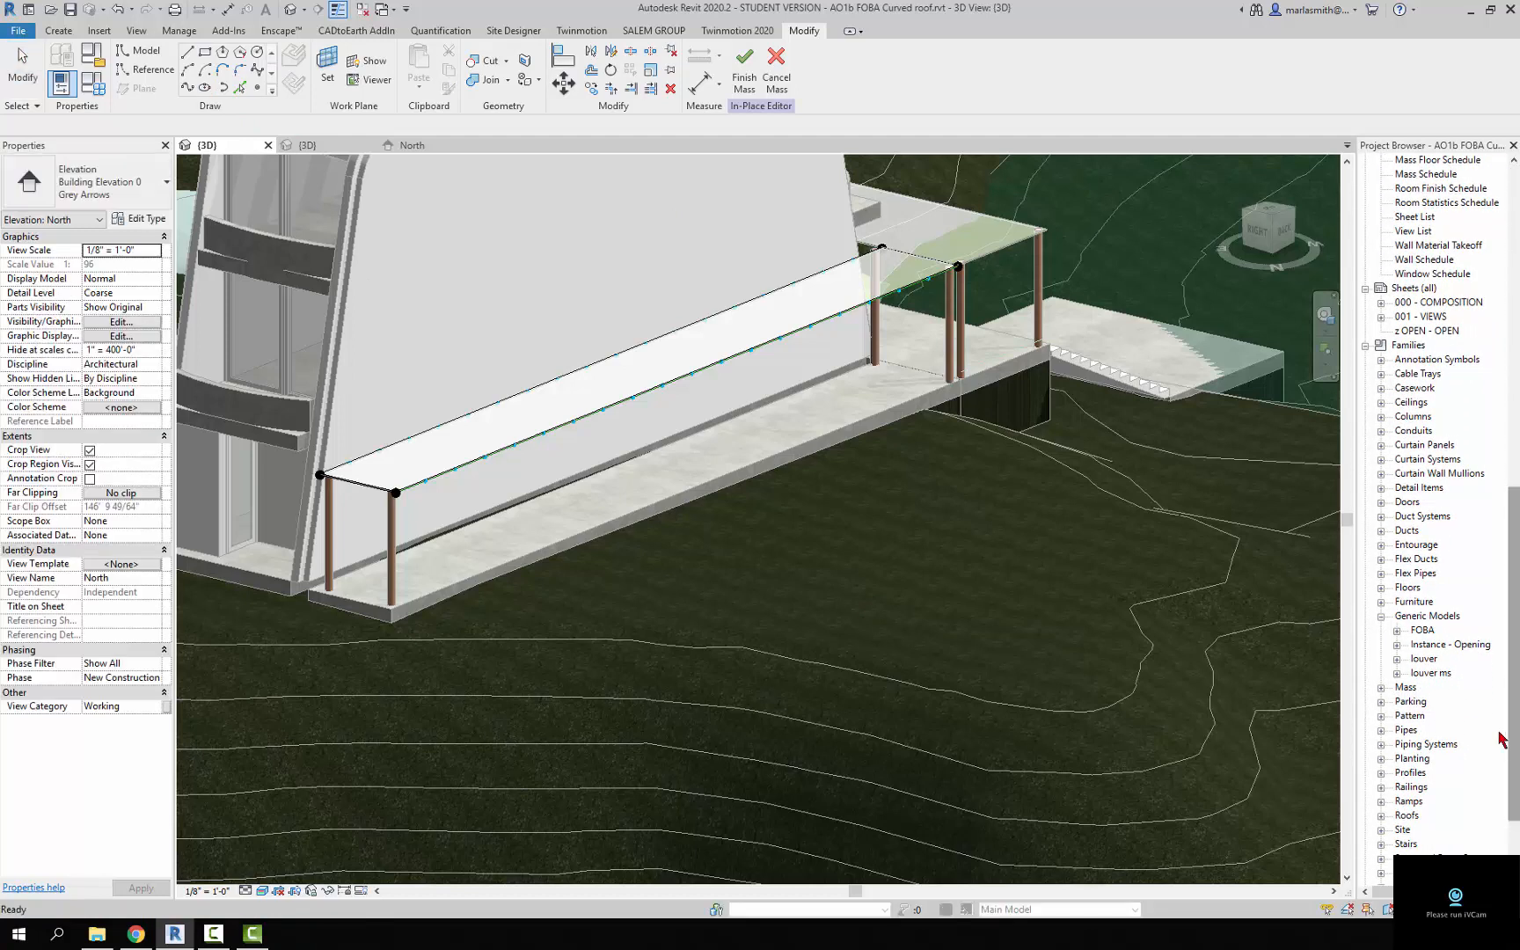
pyautogui.click(1398, 674)
pyautogui.moveTo(1437, 693); pyautogui.dragTo(616, 493)
pyautogui.scroll(3, 425, 482)
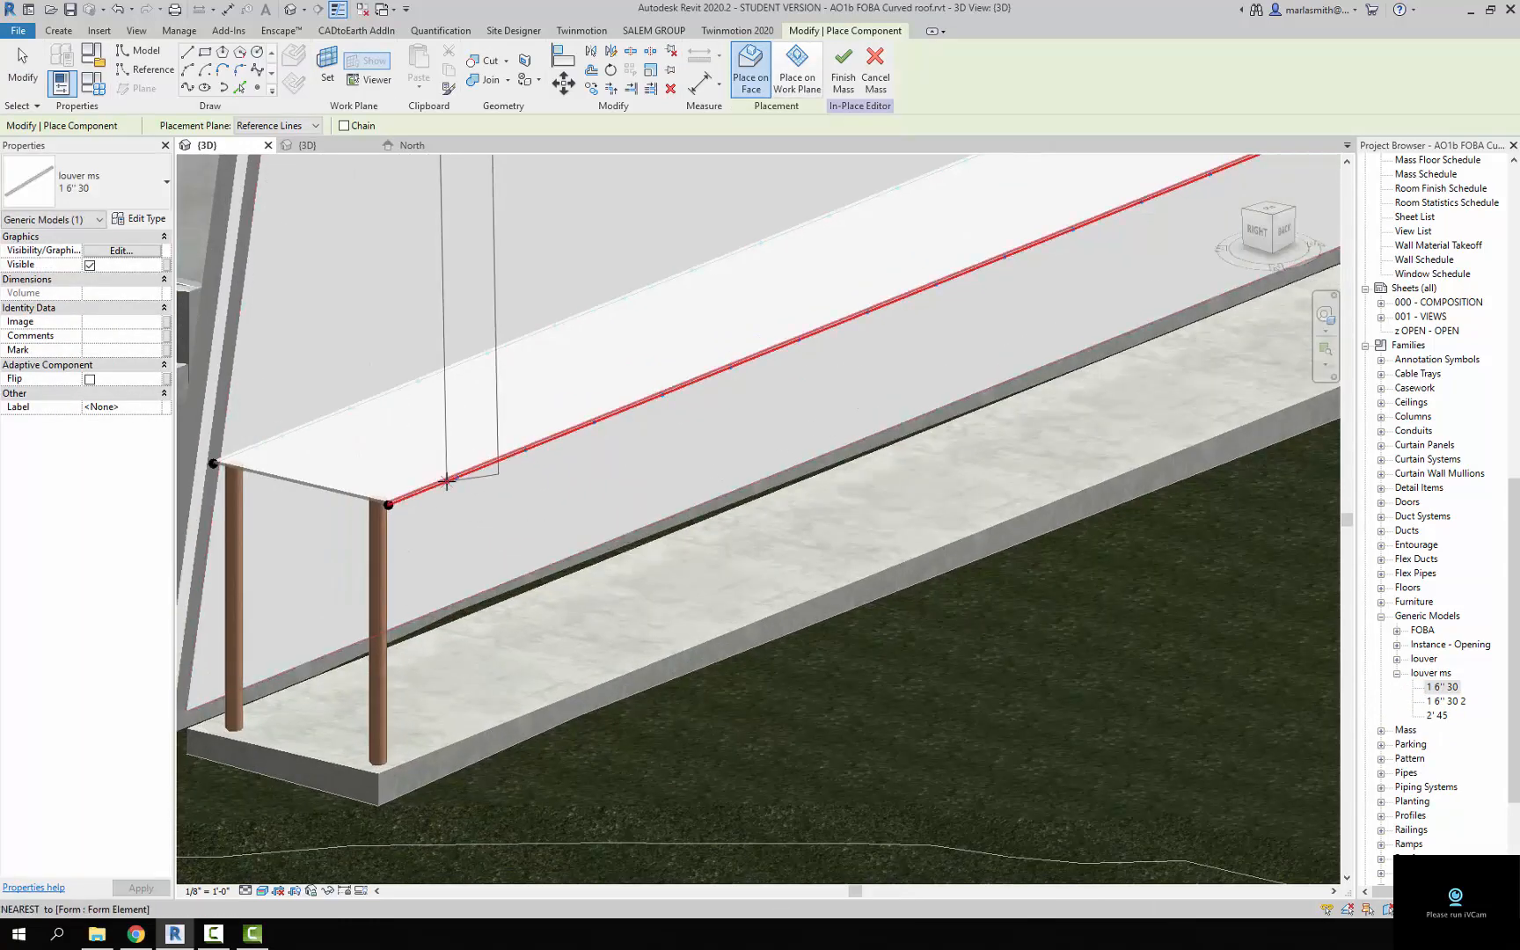
pyautogui.click(456, 478)
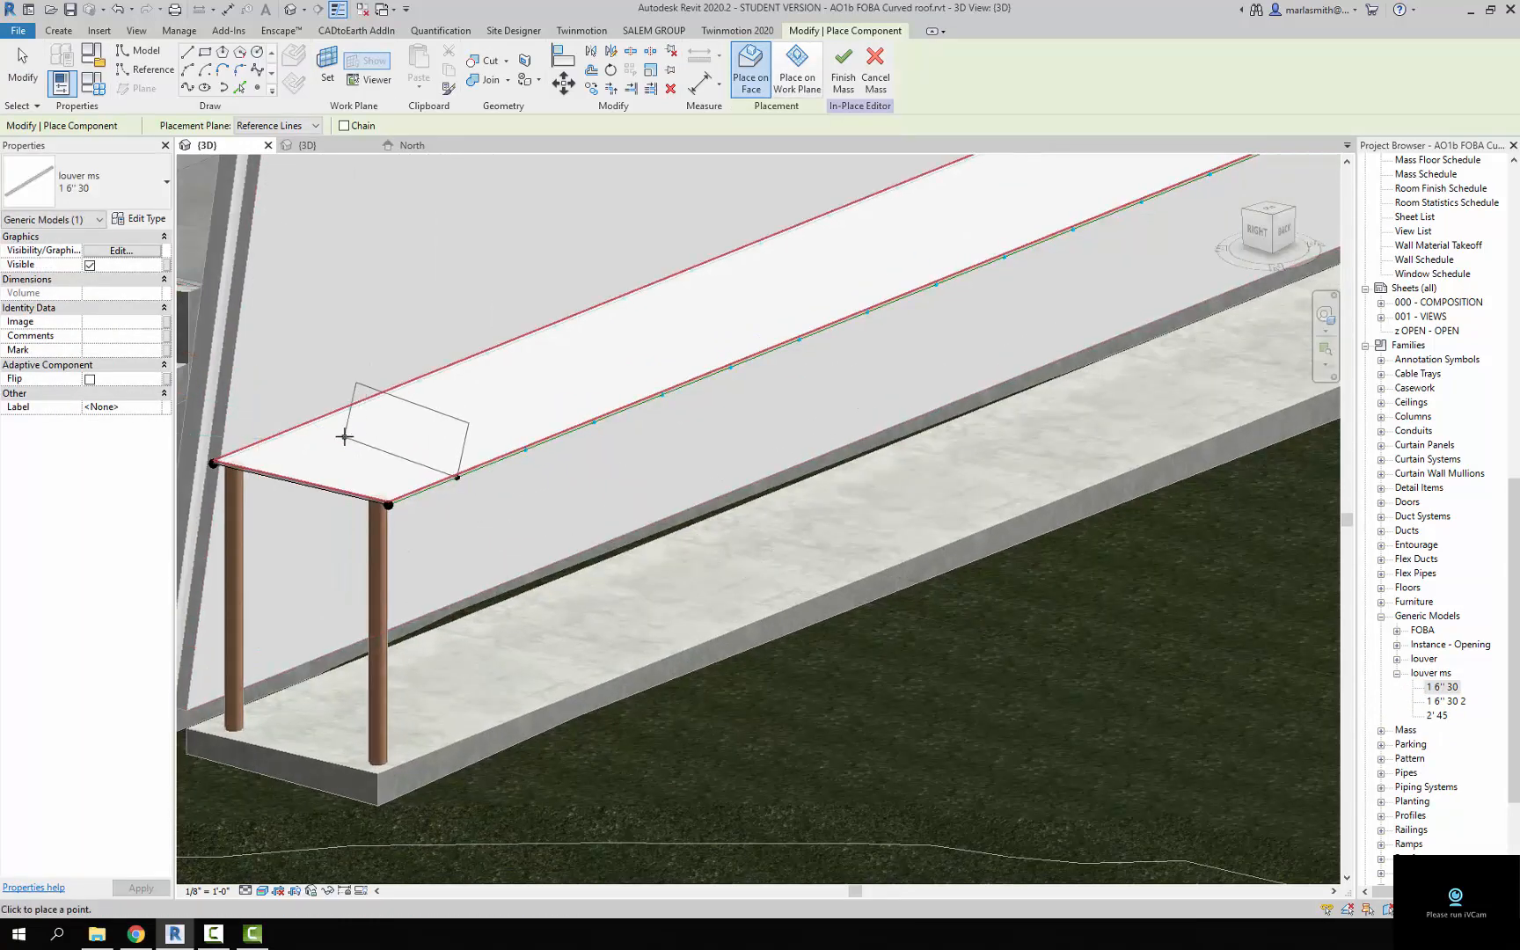
pyautogui.click(281, 435)
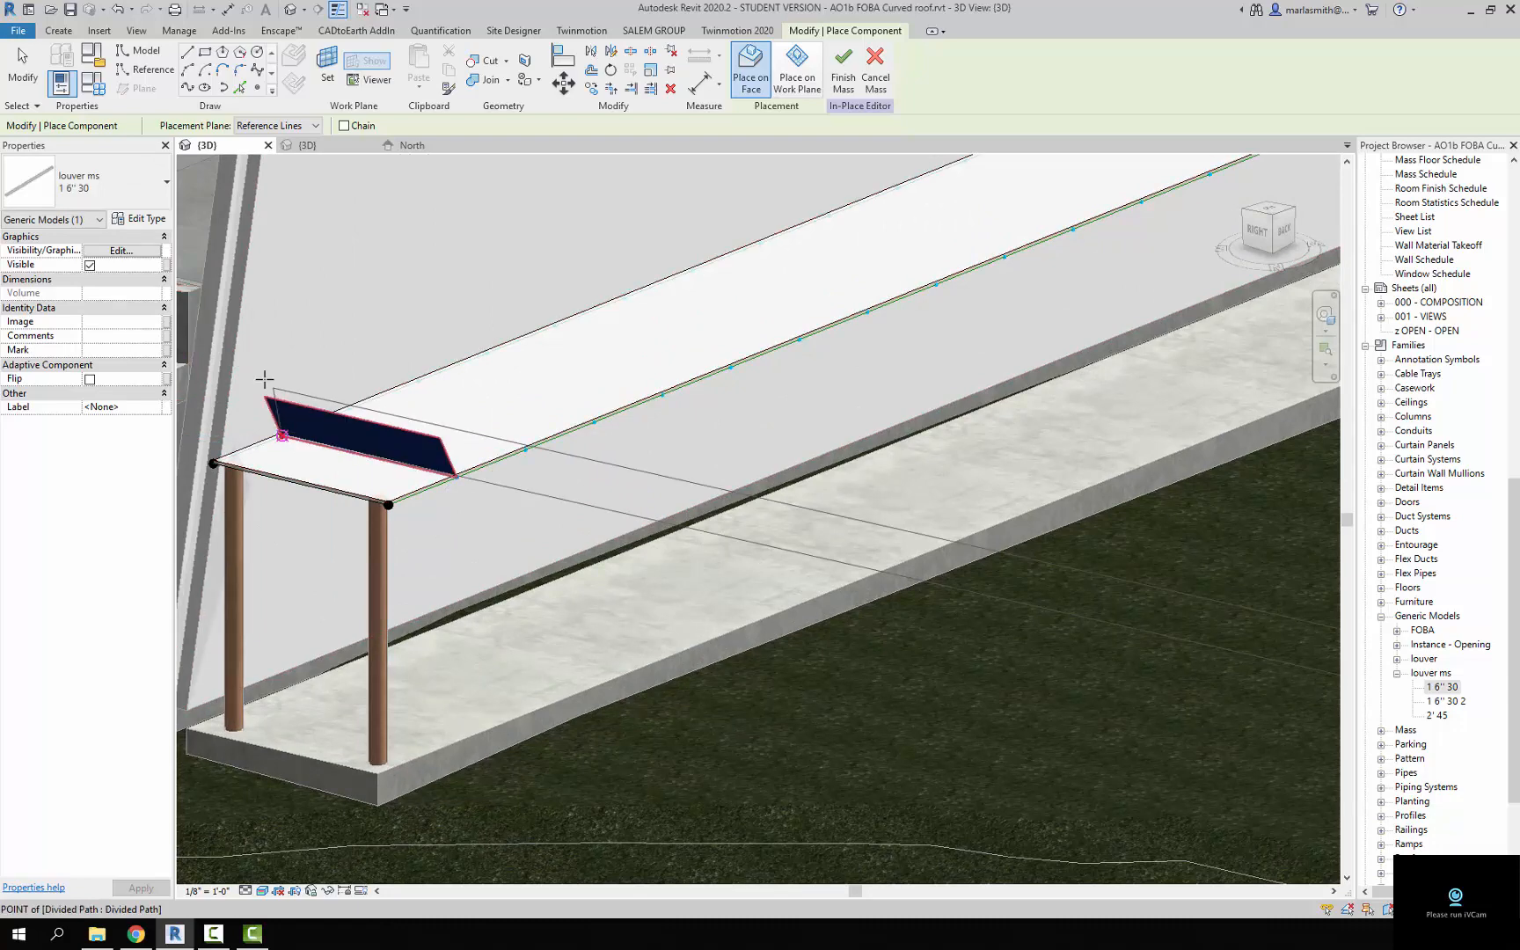
pyautogui.click(28, 68)
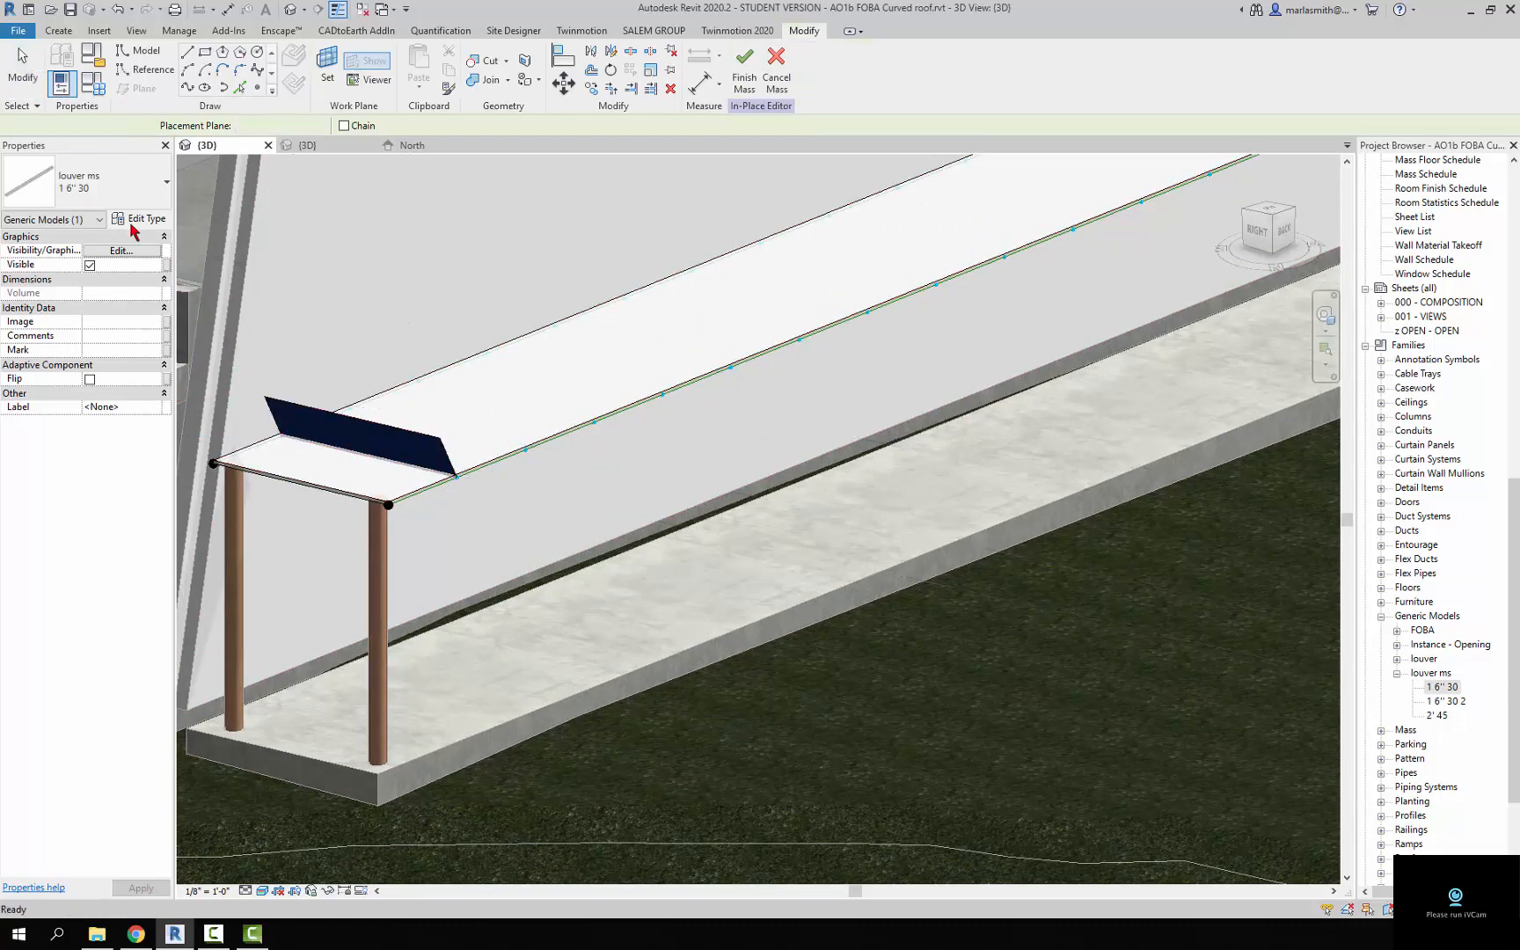
# Check the placed louver's visibility and type settings, and try its adaptive Flip option
pyautogui.click(401, 432)
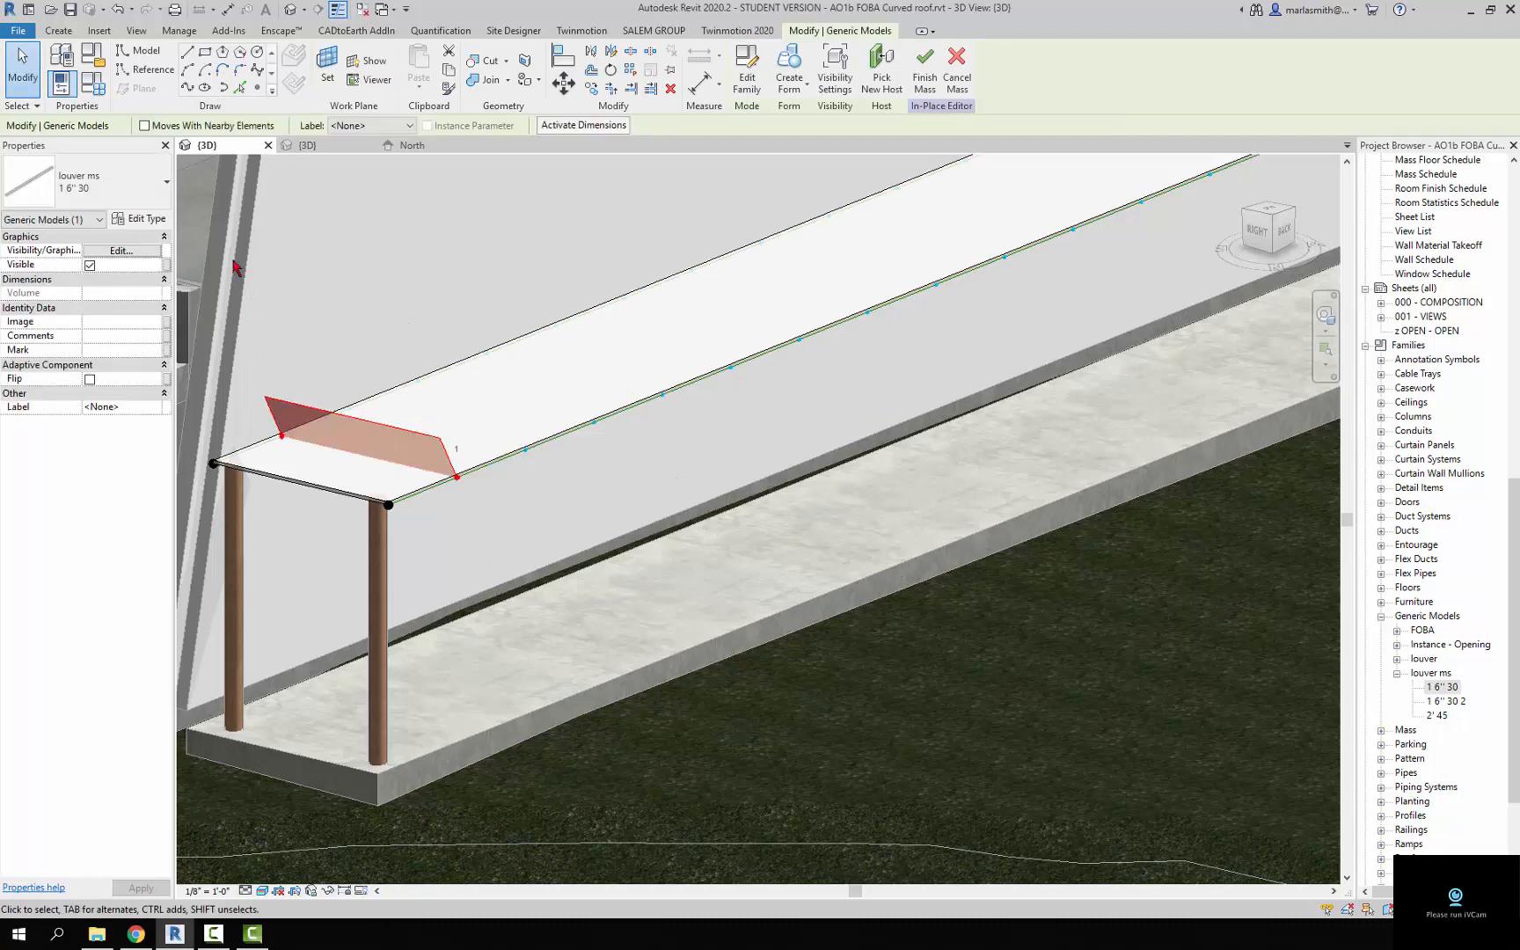
pyautogui.click(121, 251)
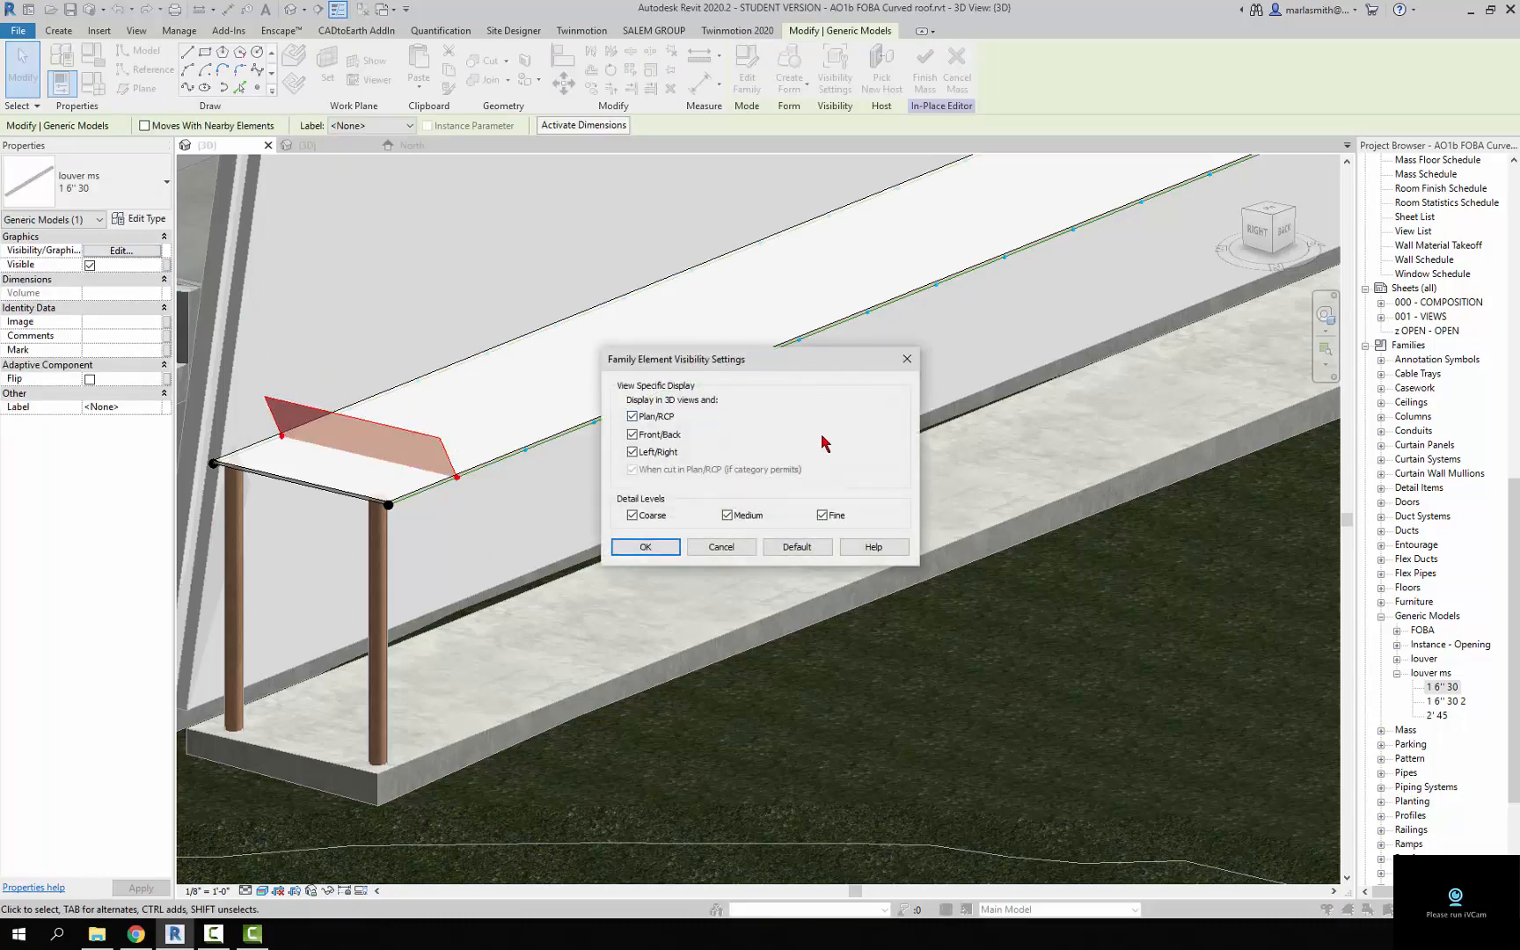
pyautogui.click(723, 546)
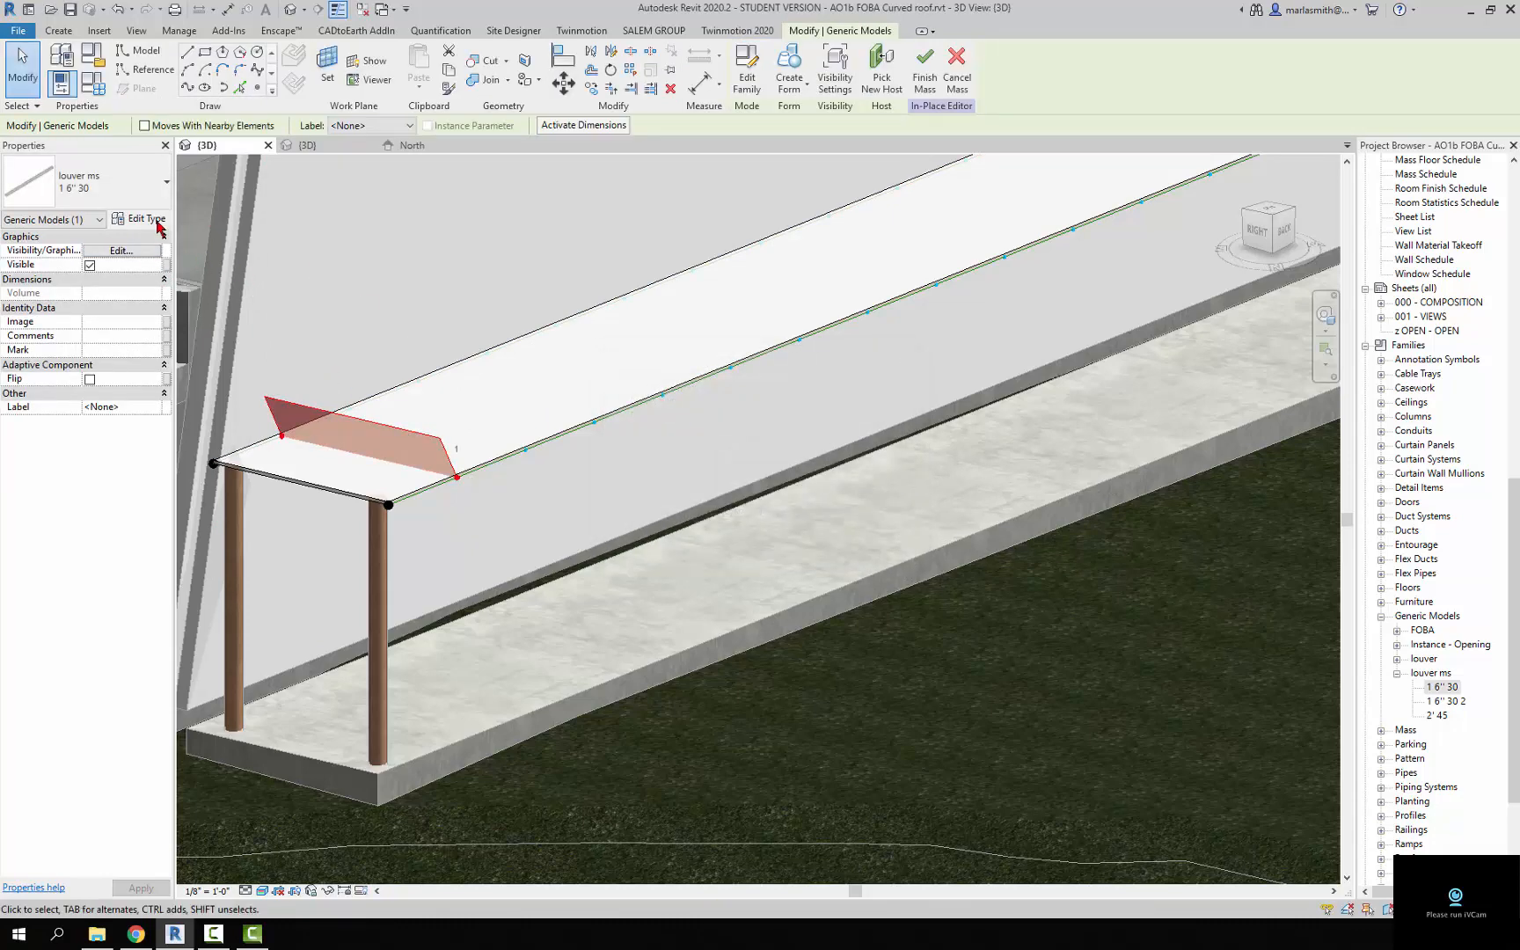
pyautogui.click(141, 218)
pyautogui.click(1298, 584)
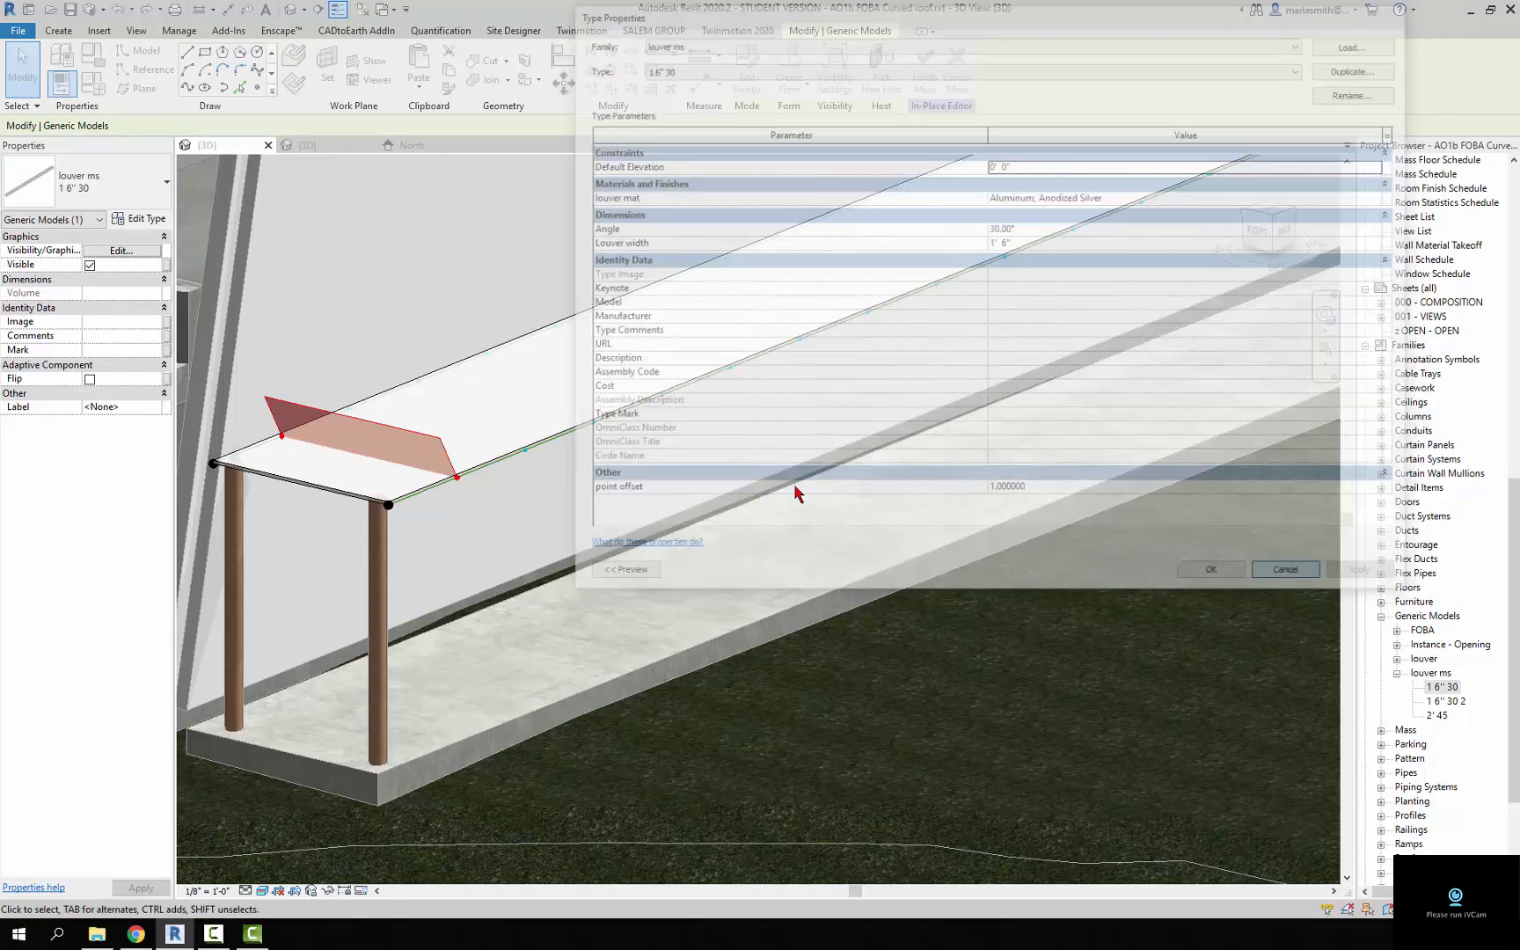
pyautogui.click(90, 380)
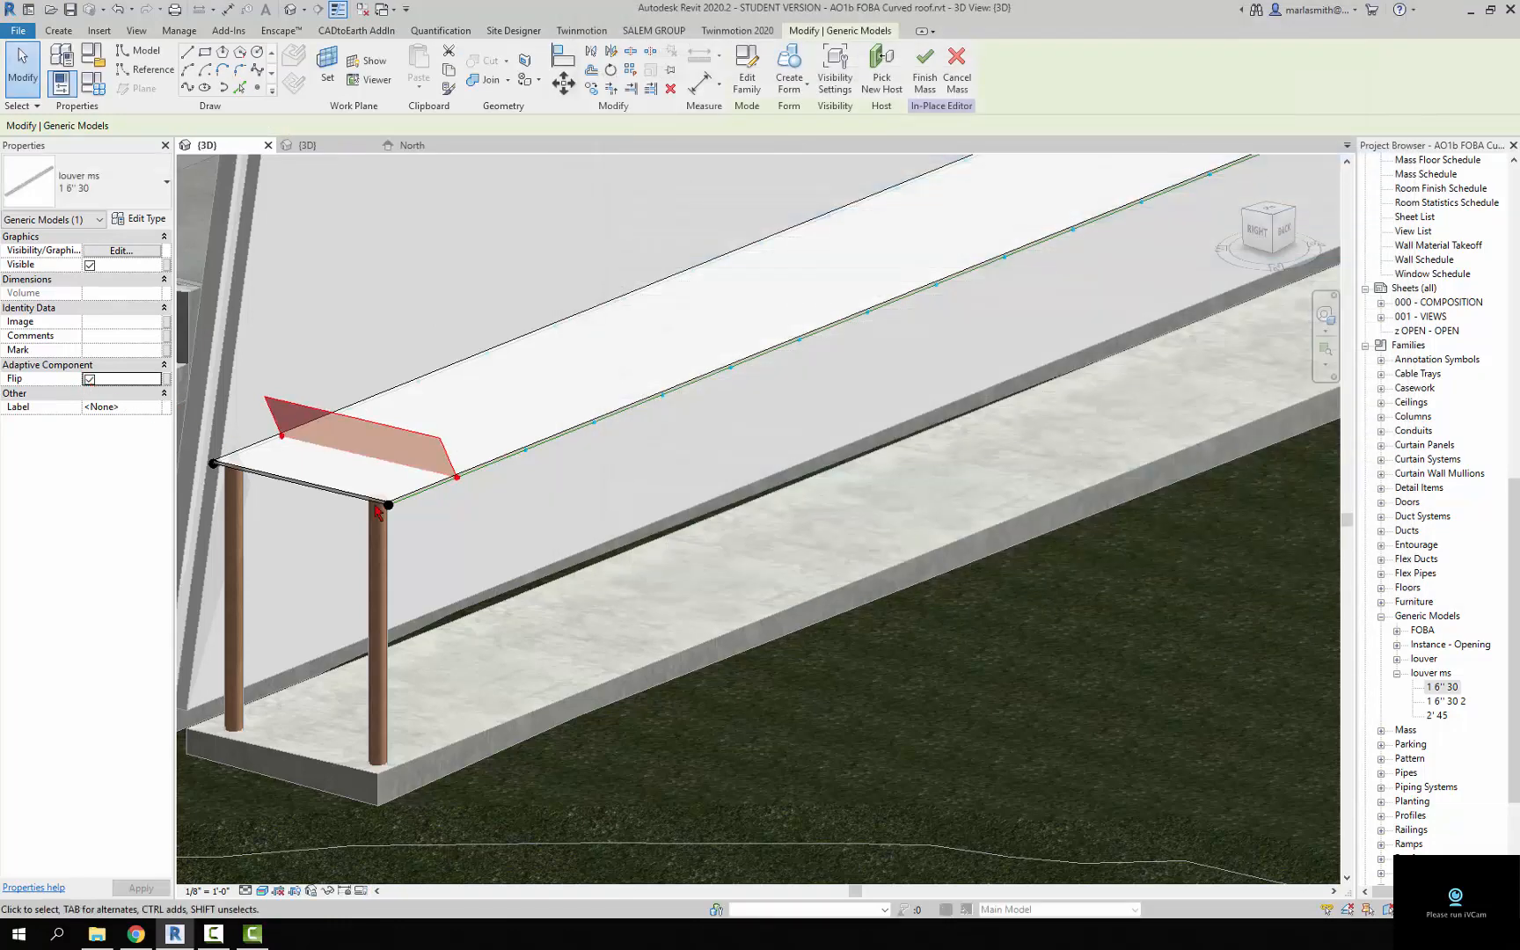
pyautogui.click(90, 380)
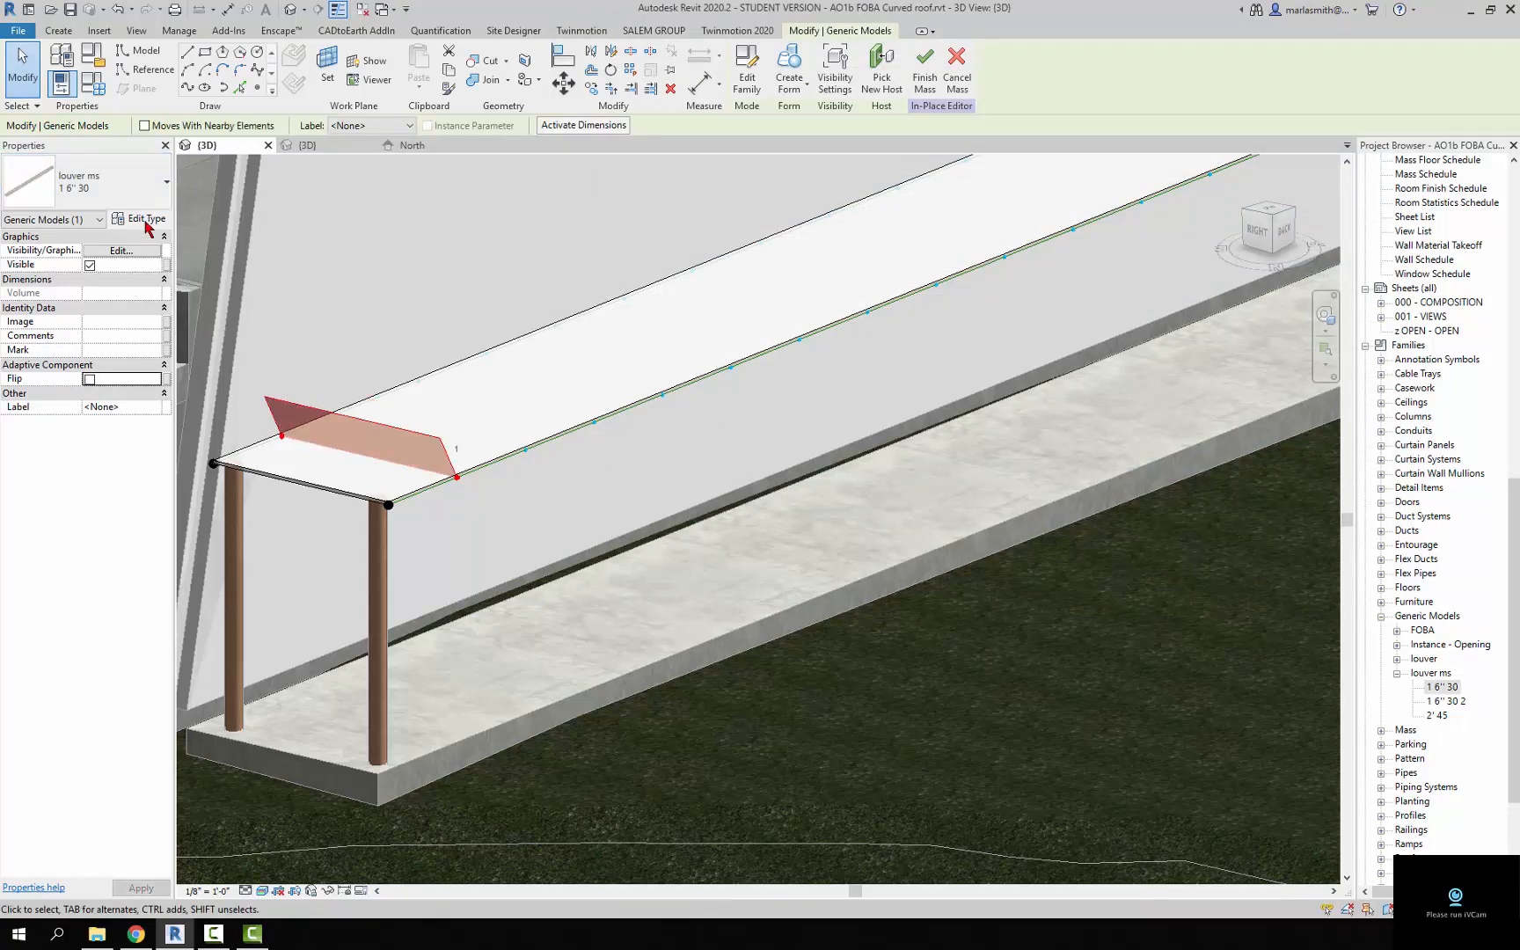
# Set the Angle of the louver type 1 6'' 30 to 200°
pyautogui.click(143, 220)
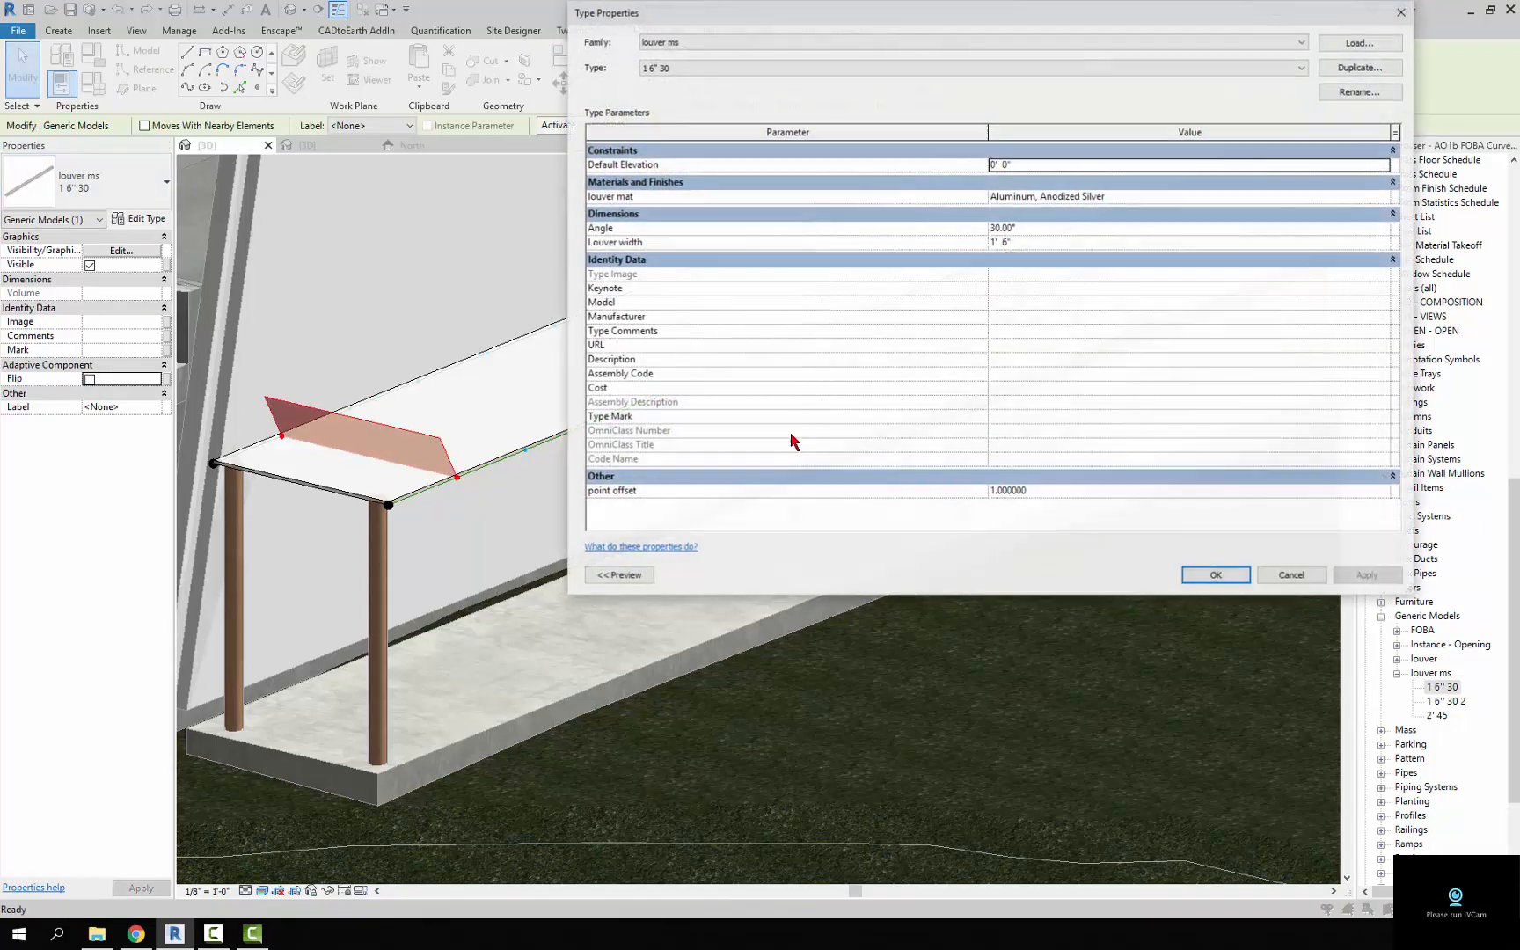
pyautogui.click(1050, 231)
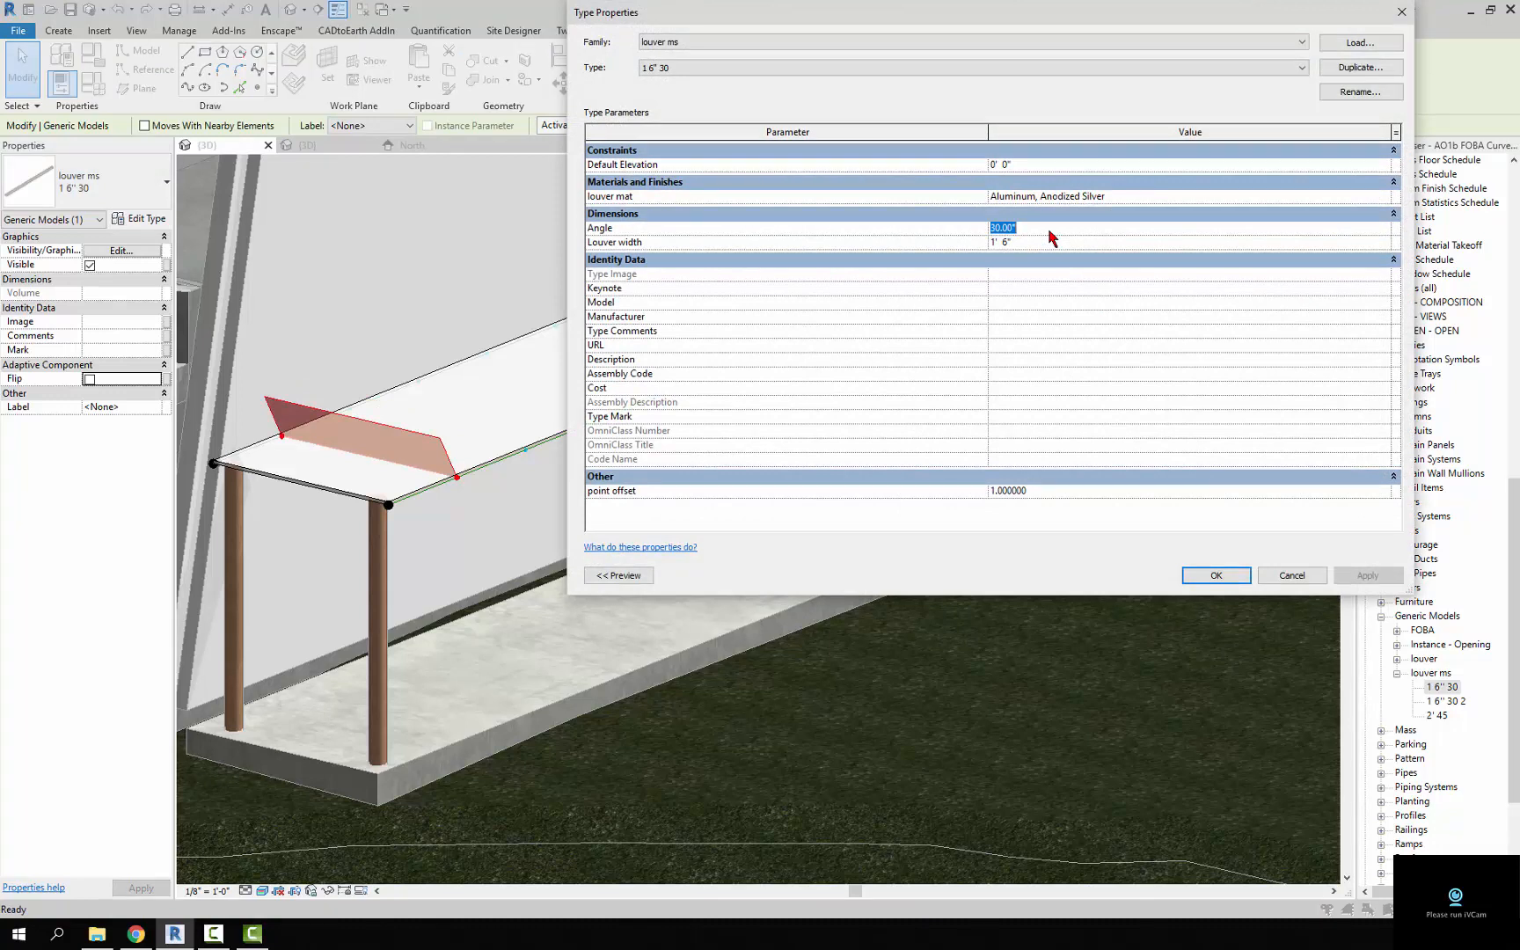
pyautogui.write('200')
pyautogui.click(1387, 579)
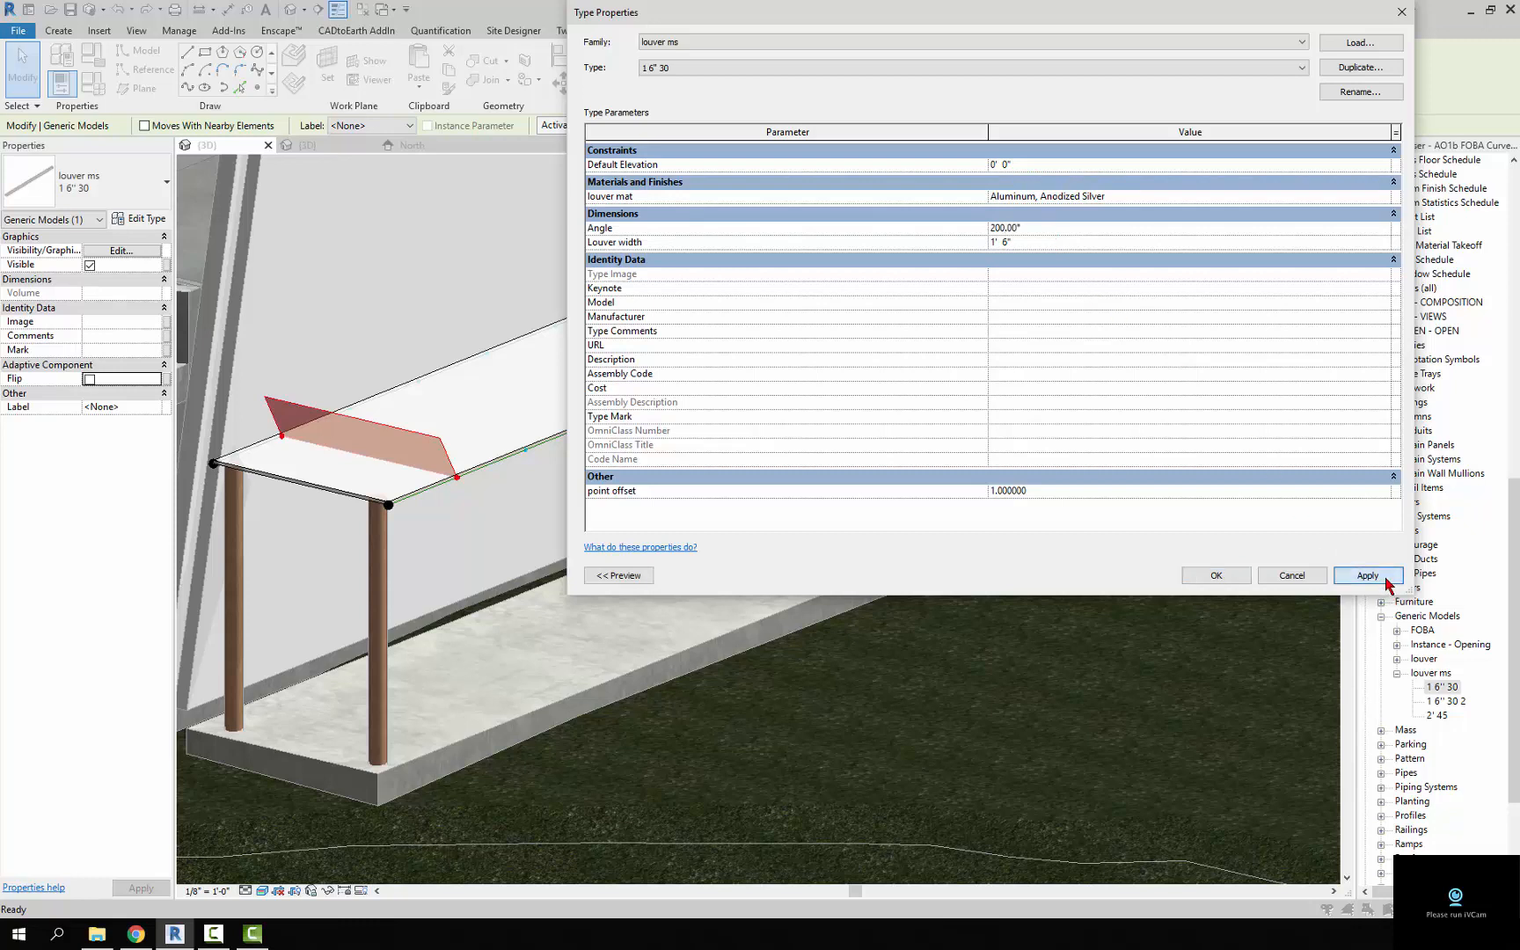
pyautogui.click(1233, 580)
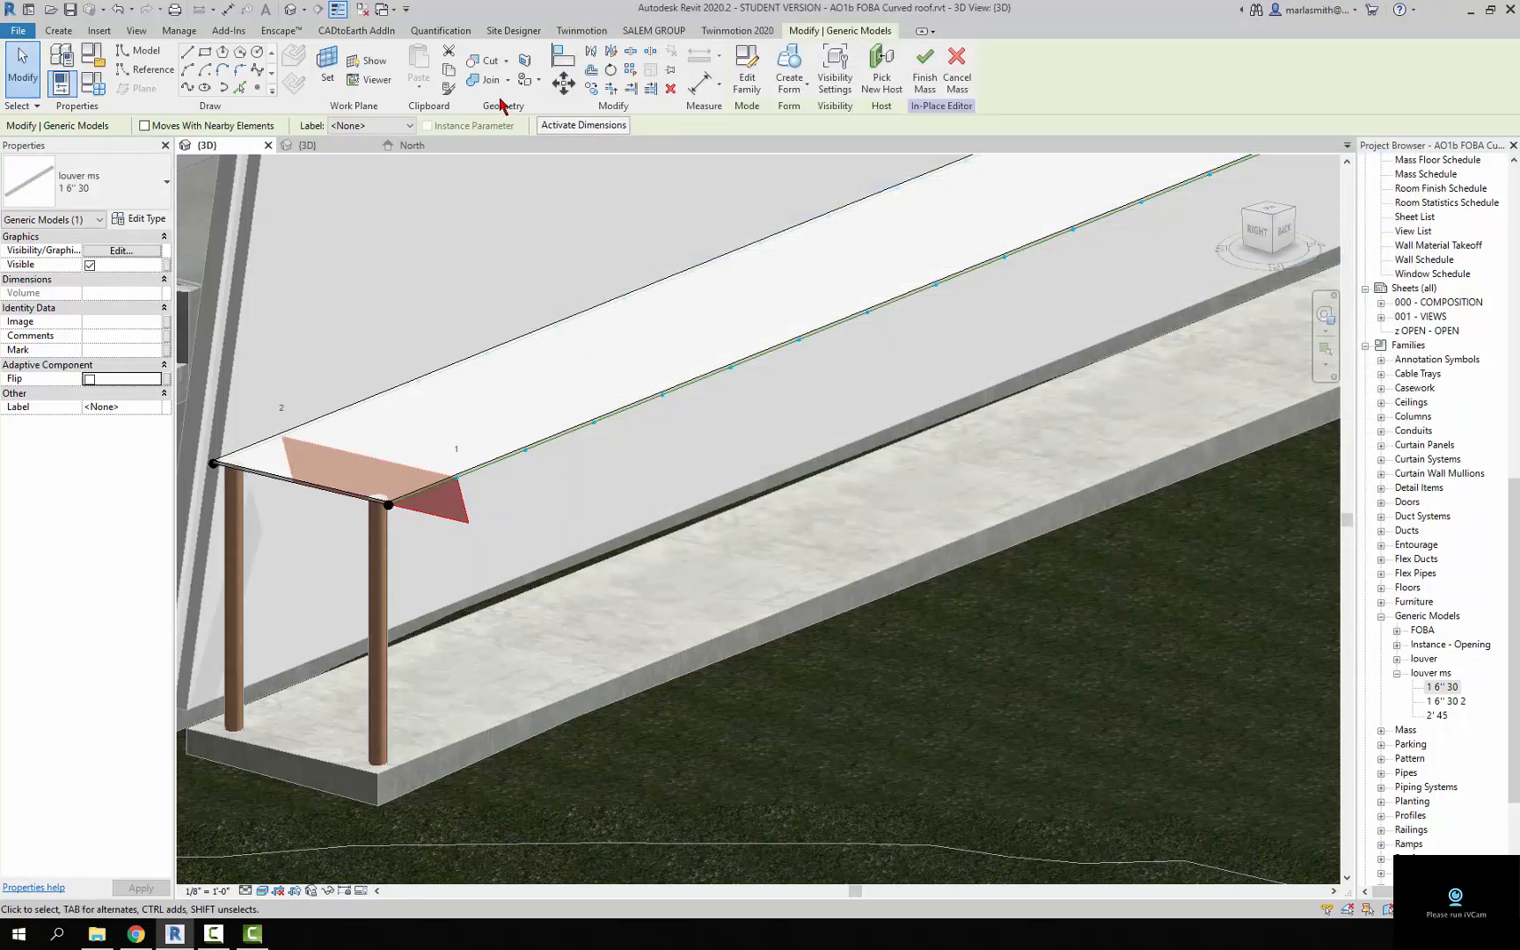
# Try to repeat the placed louver along both divided paths
pyautogui.press('Escape')
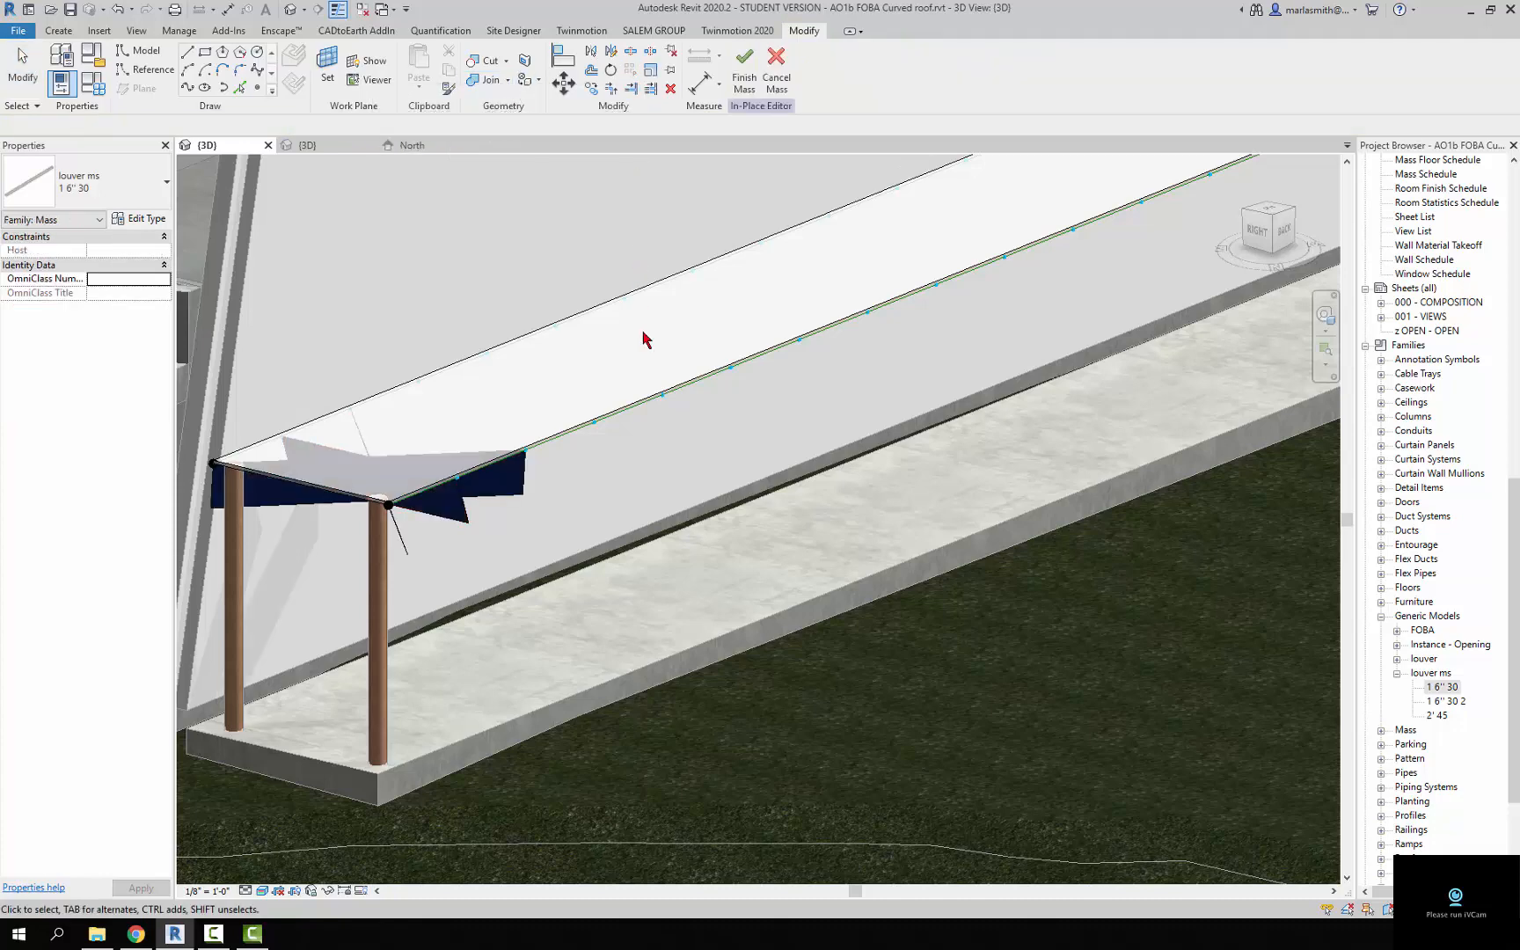
pyautogui.scroll(-3, 563, 408)
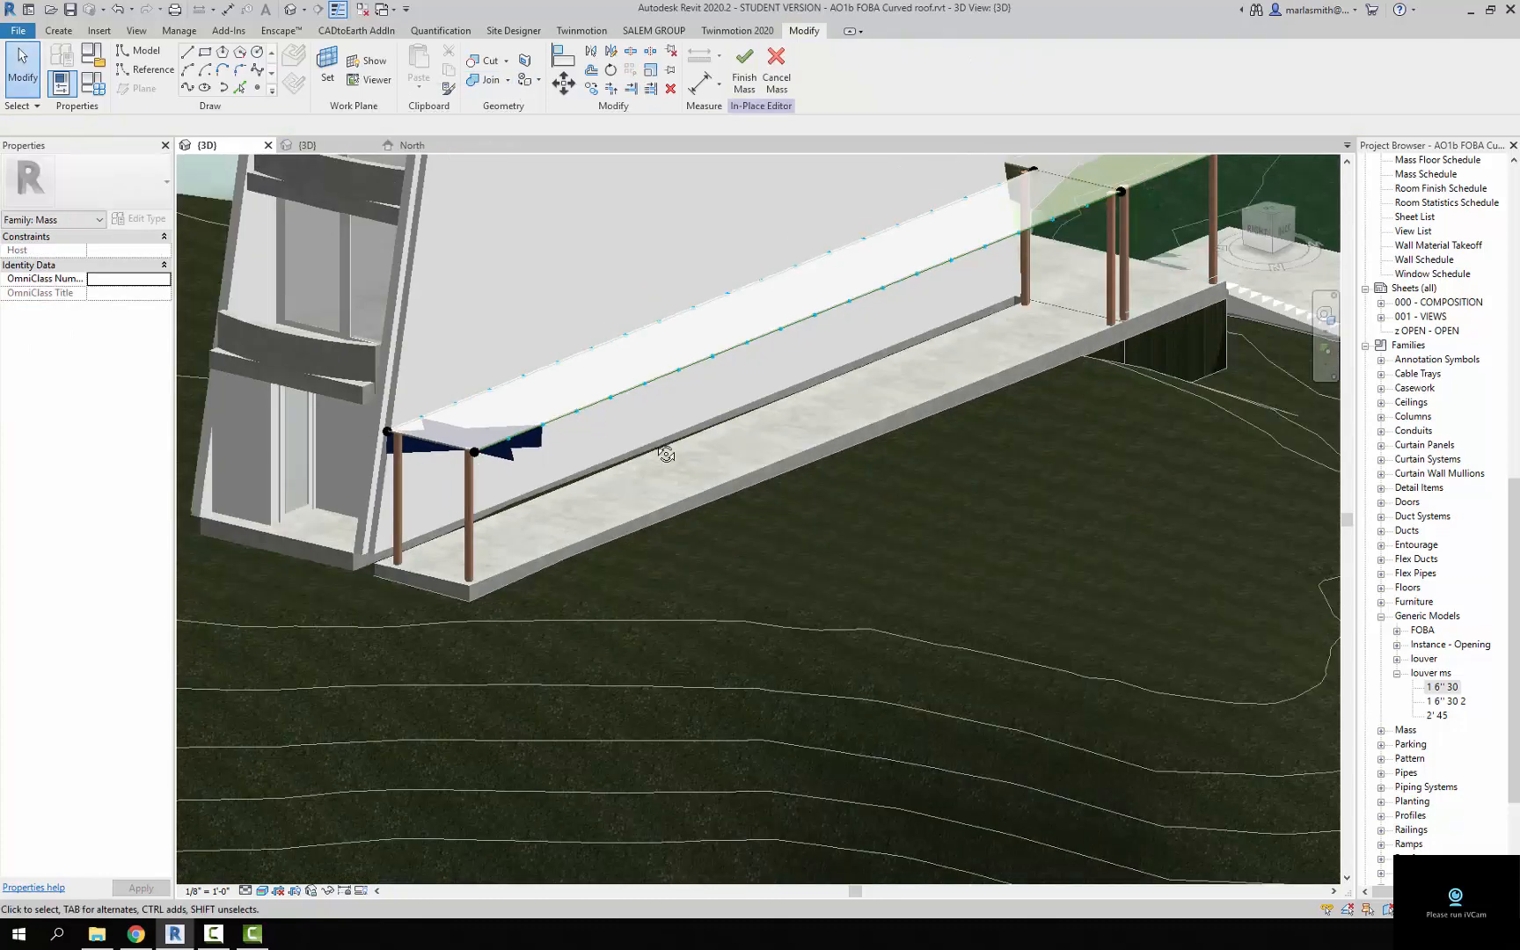
pyautogui.moveTo(668, 451)
pyautogui.keyDown('shift'); pyautogui.mouseDown(button='middle')
pyautogui.moveTo(602, 406)
pyautogui.moveTo(655, 444)
pyautogui.mouseUp(button='middle'); pyautogui.keyUp('shift')
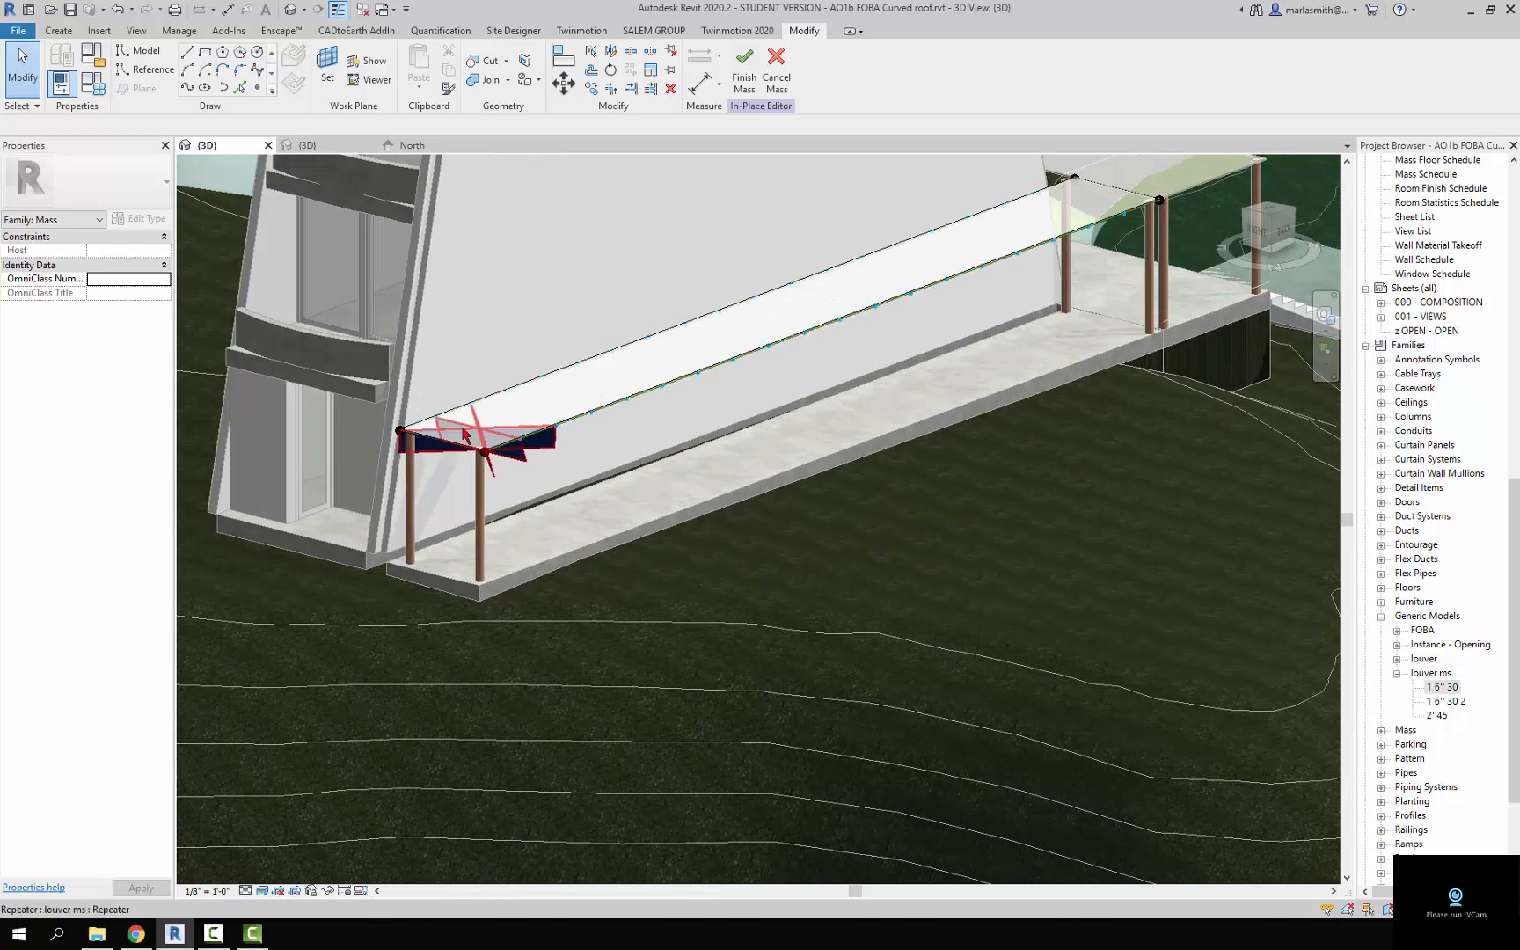
pyautogui.scroll(2, 501, 436)
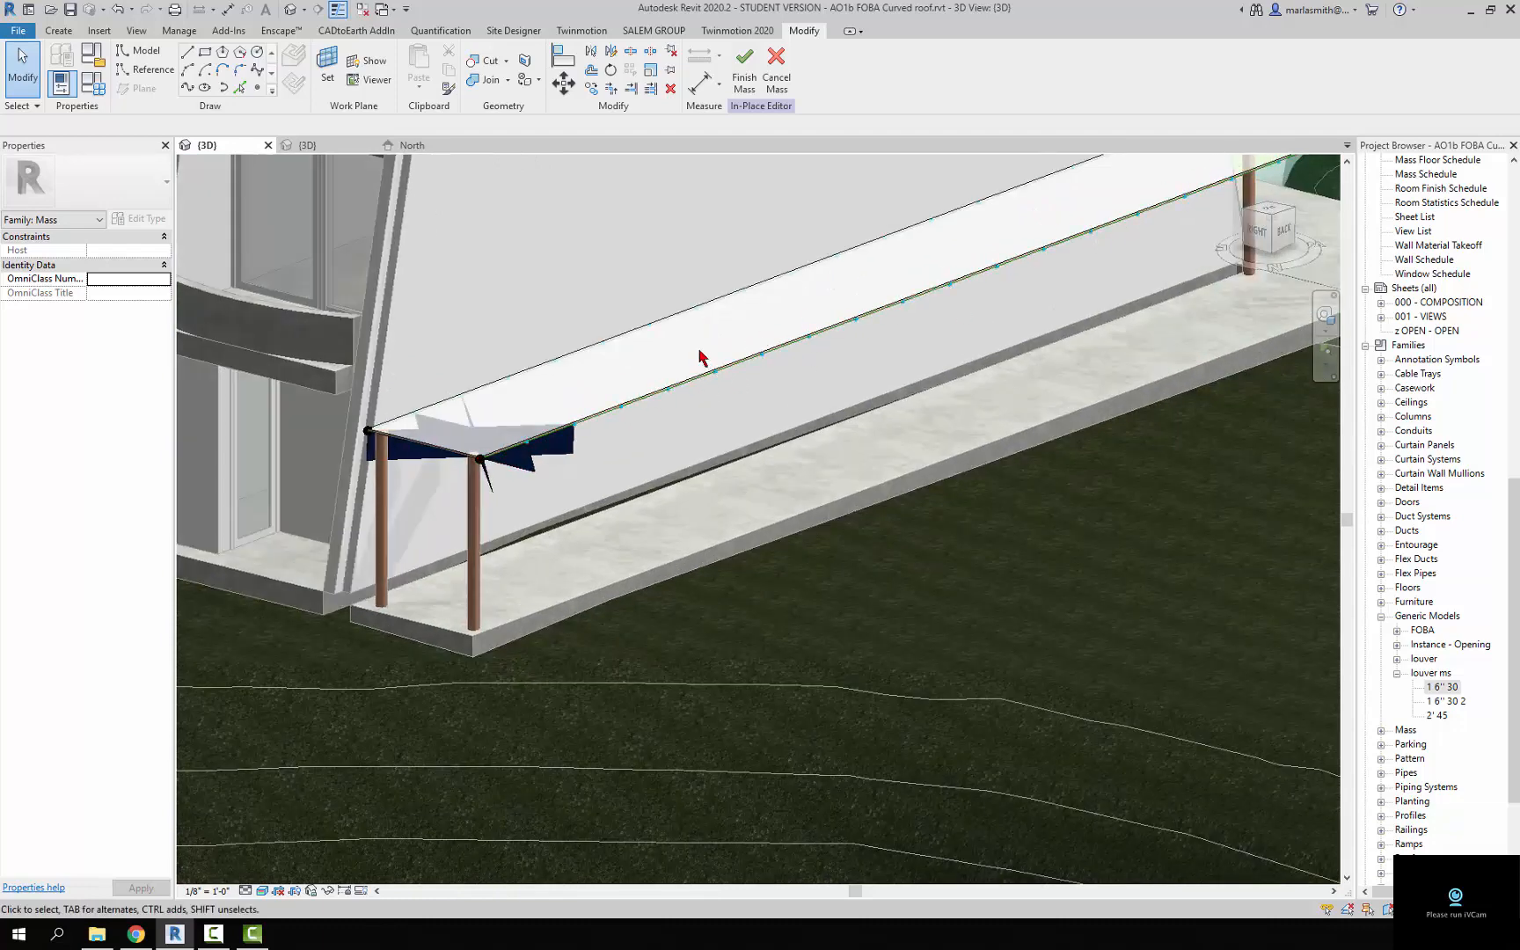
# Flip the direction of the outer-edge divided path and delete the repeated louvers
pyautogui.click(605, 423)
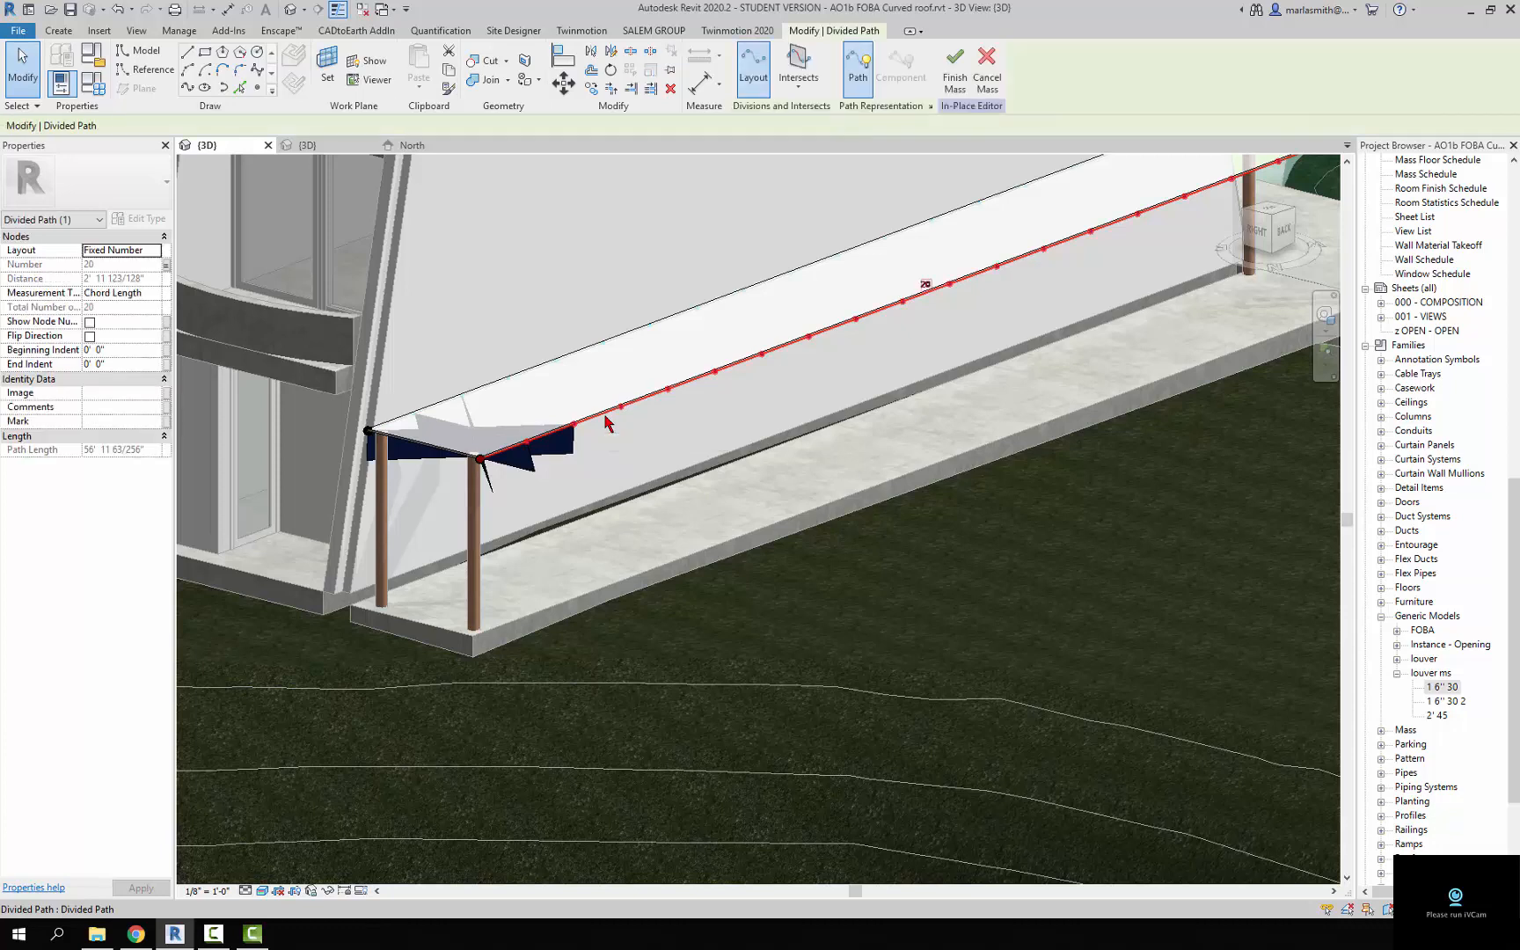
pyautogui.click(90, 336)
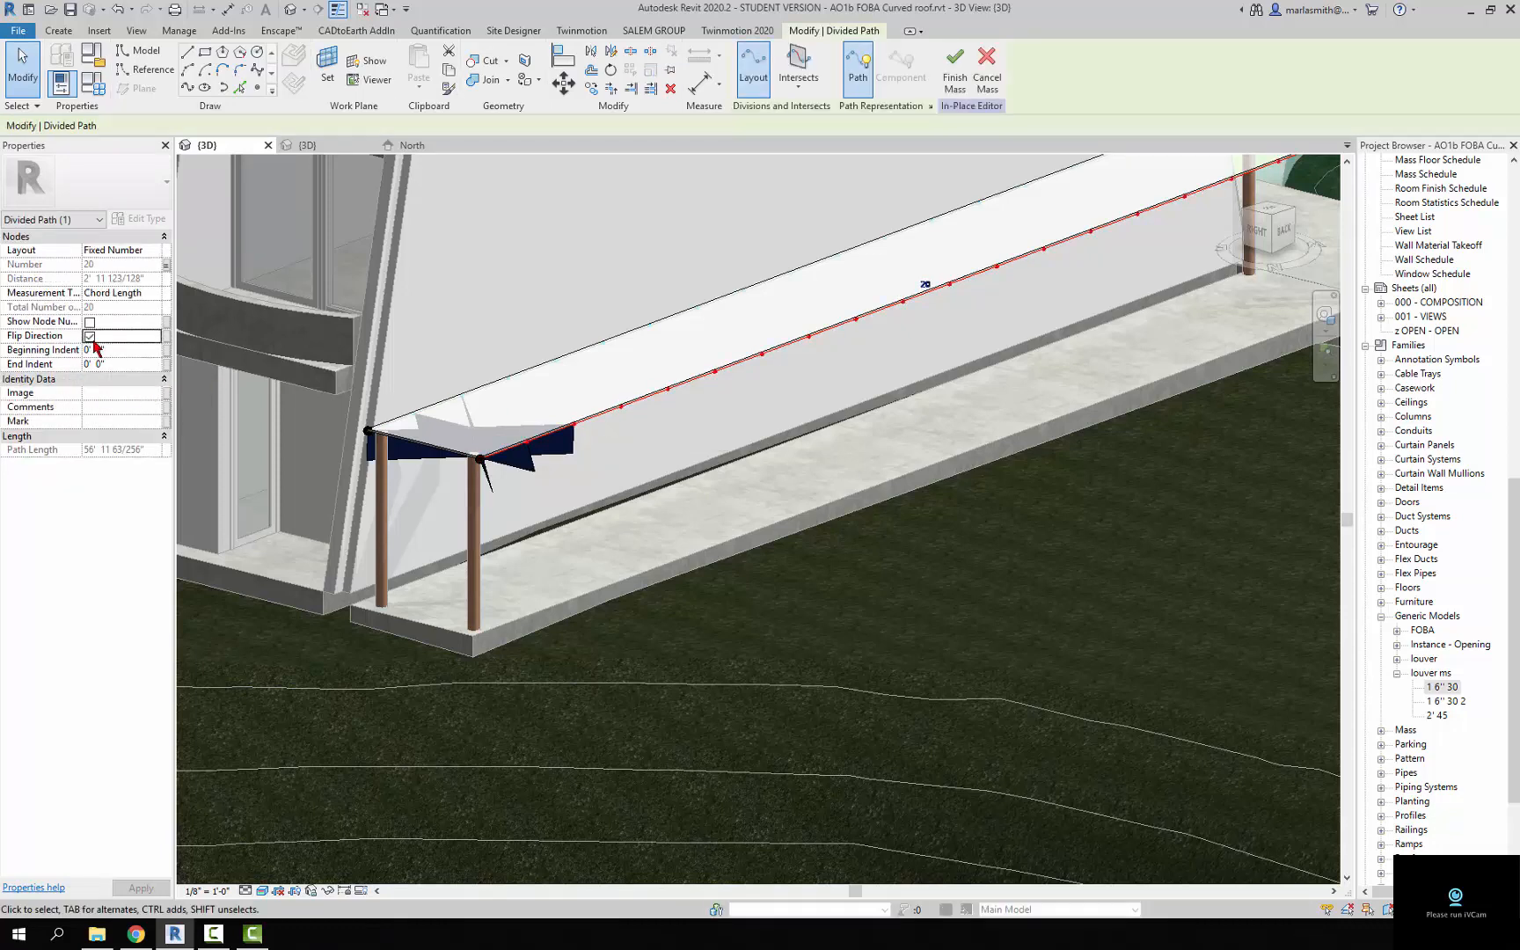
pyautogui.scroll(-3, 615, 489)
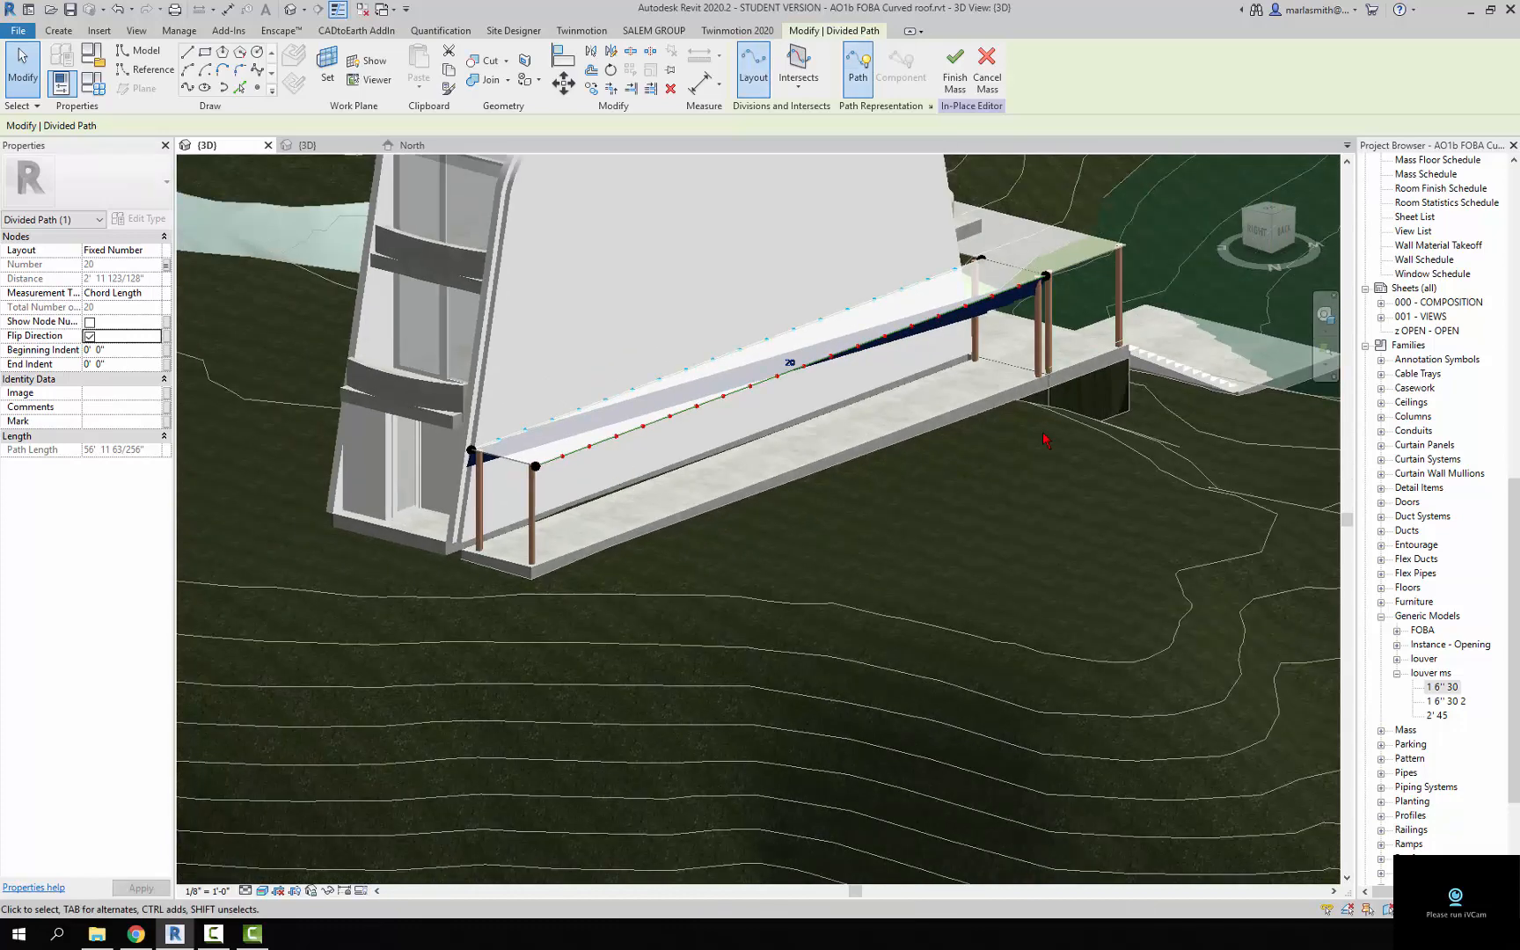
pyautogui.click(992, 327)
pyautogui.press('Delete')
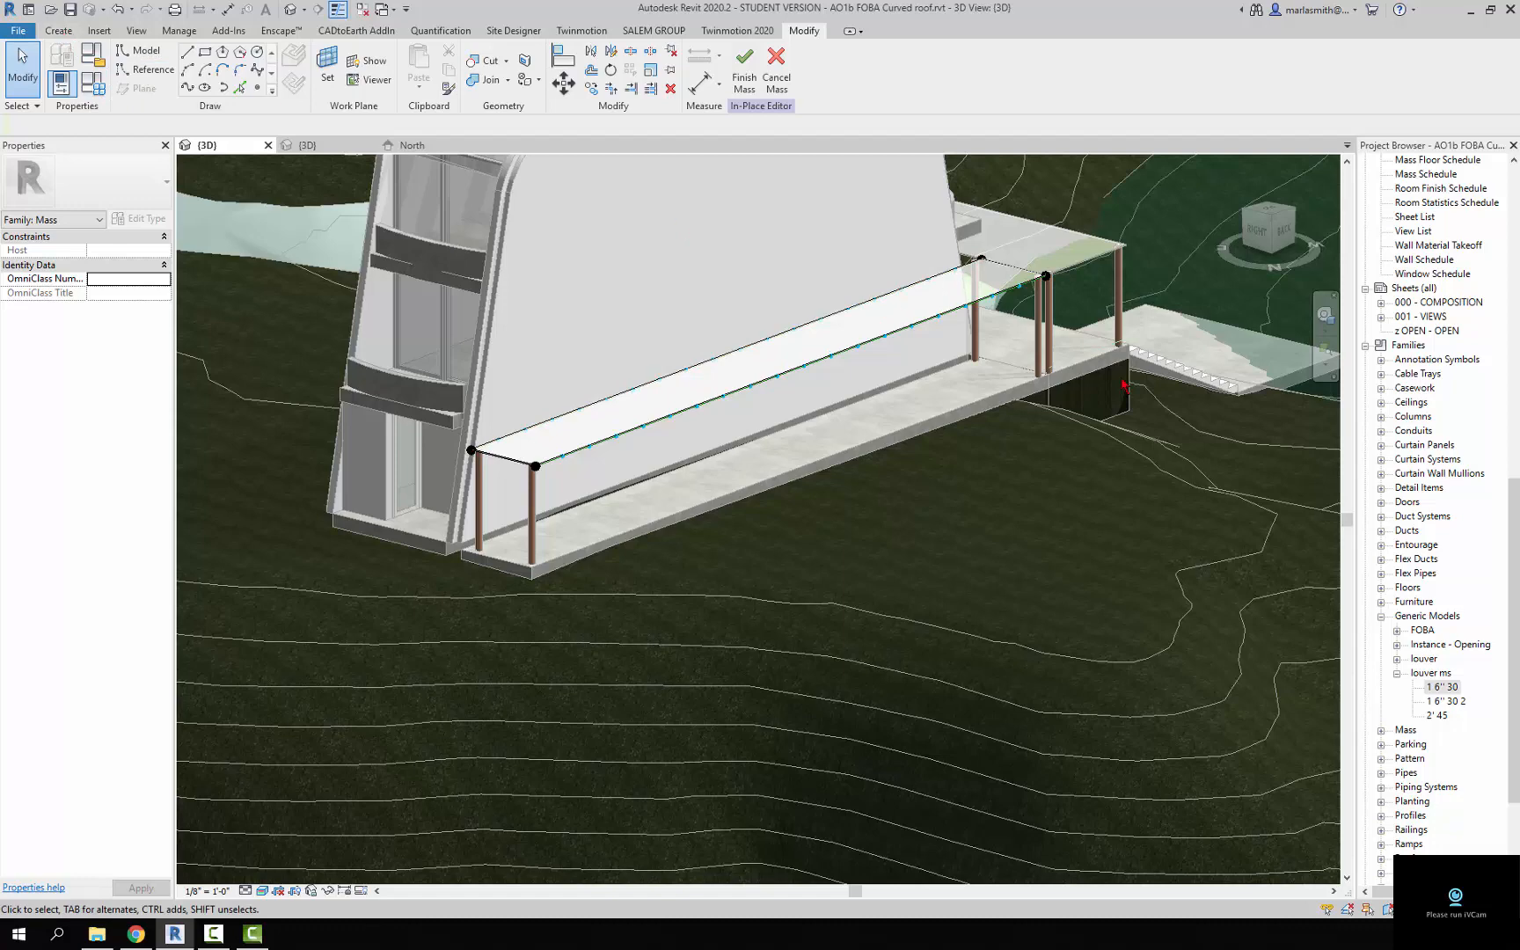
# Place a new louver ms of type 1 6'' 30 between the matching first inner nodes of the outer and house-side paths
pyautogui.click(1443, 688)
pyautogui.moveTo(1443, 687); pyautogui.dragTo(577, 475)
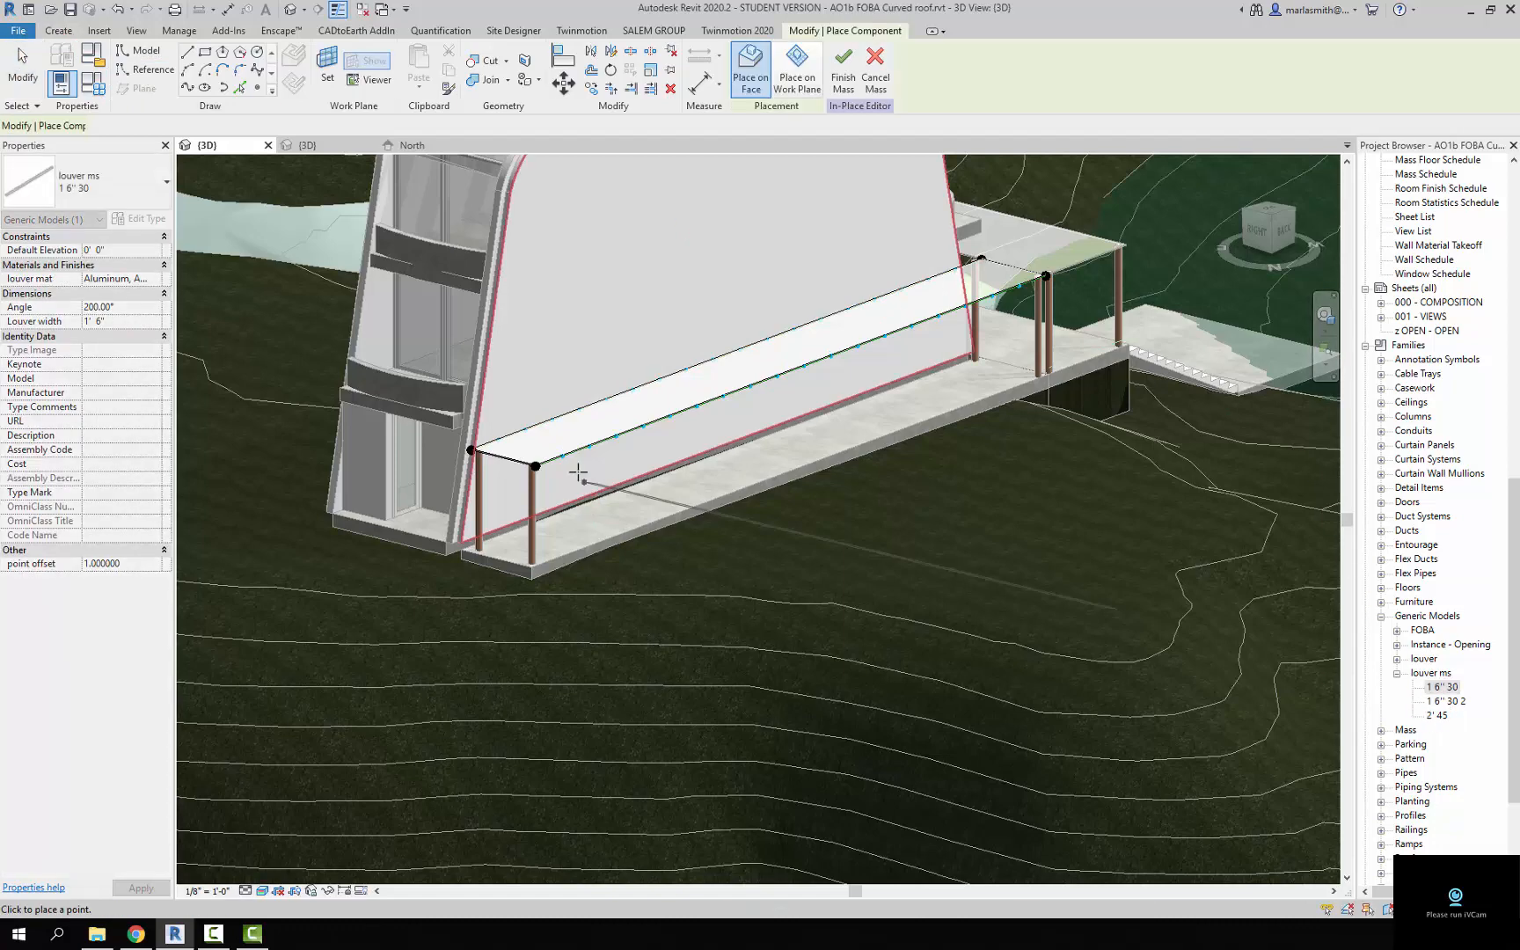
pyautogui.scroll(3, 572, 470)
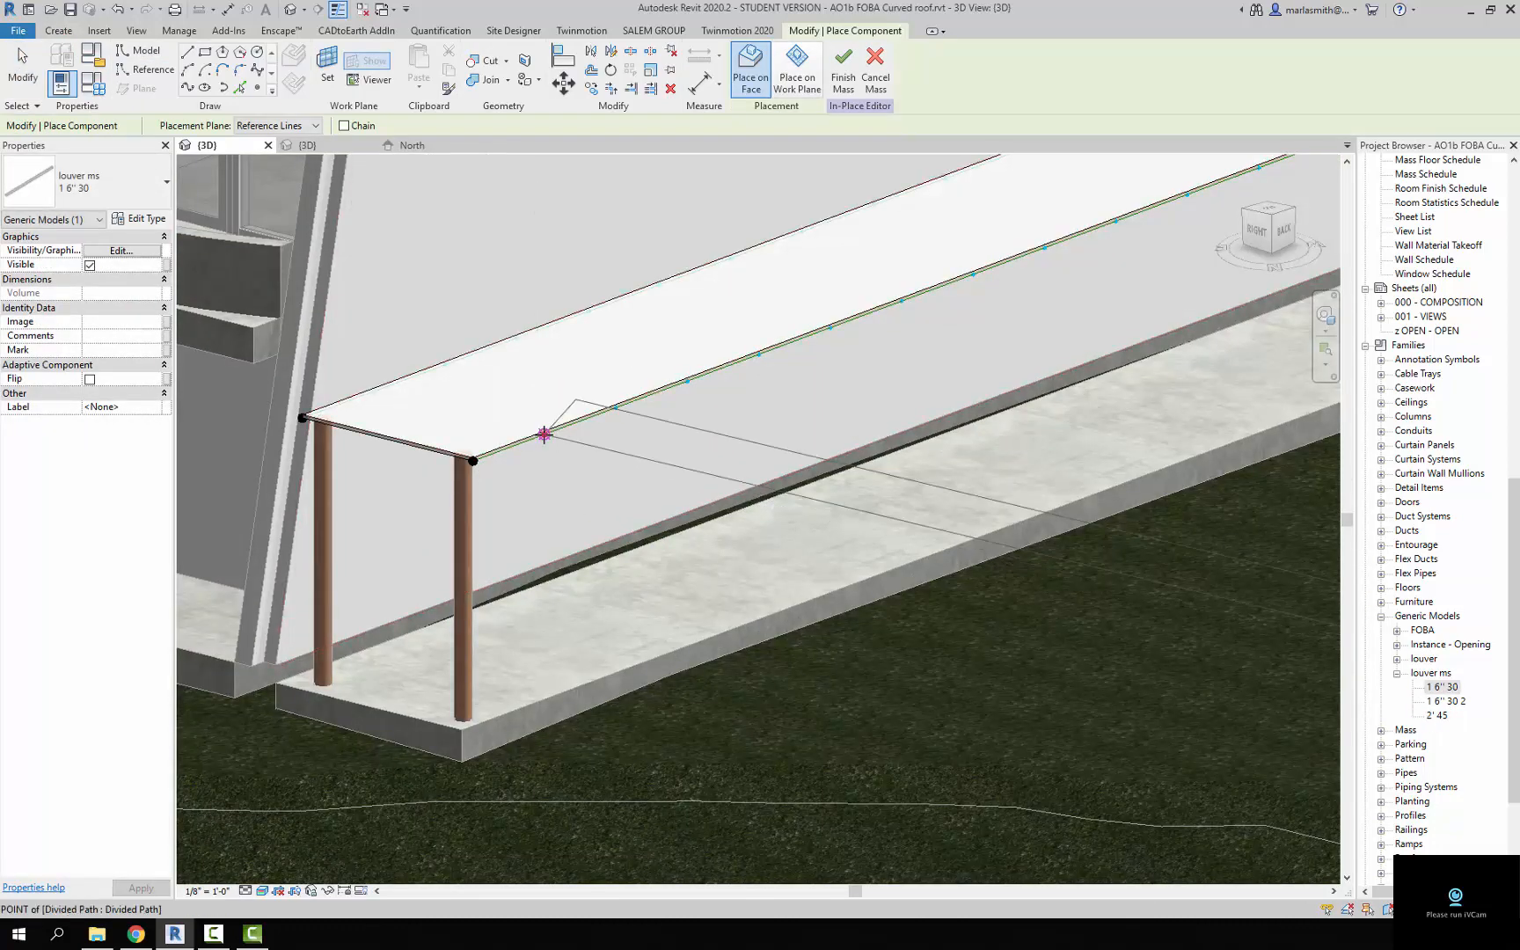
pyautogui.click(544, 433)
pyautogui.click(374, 390)
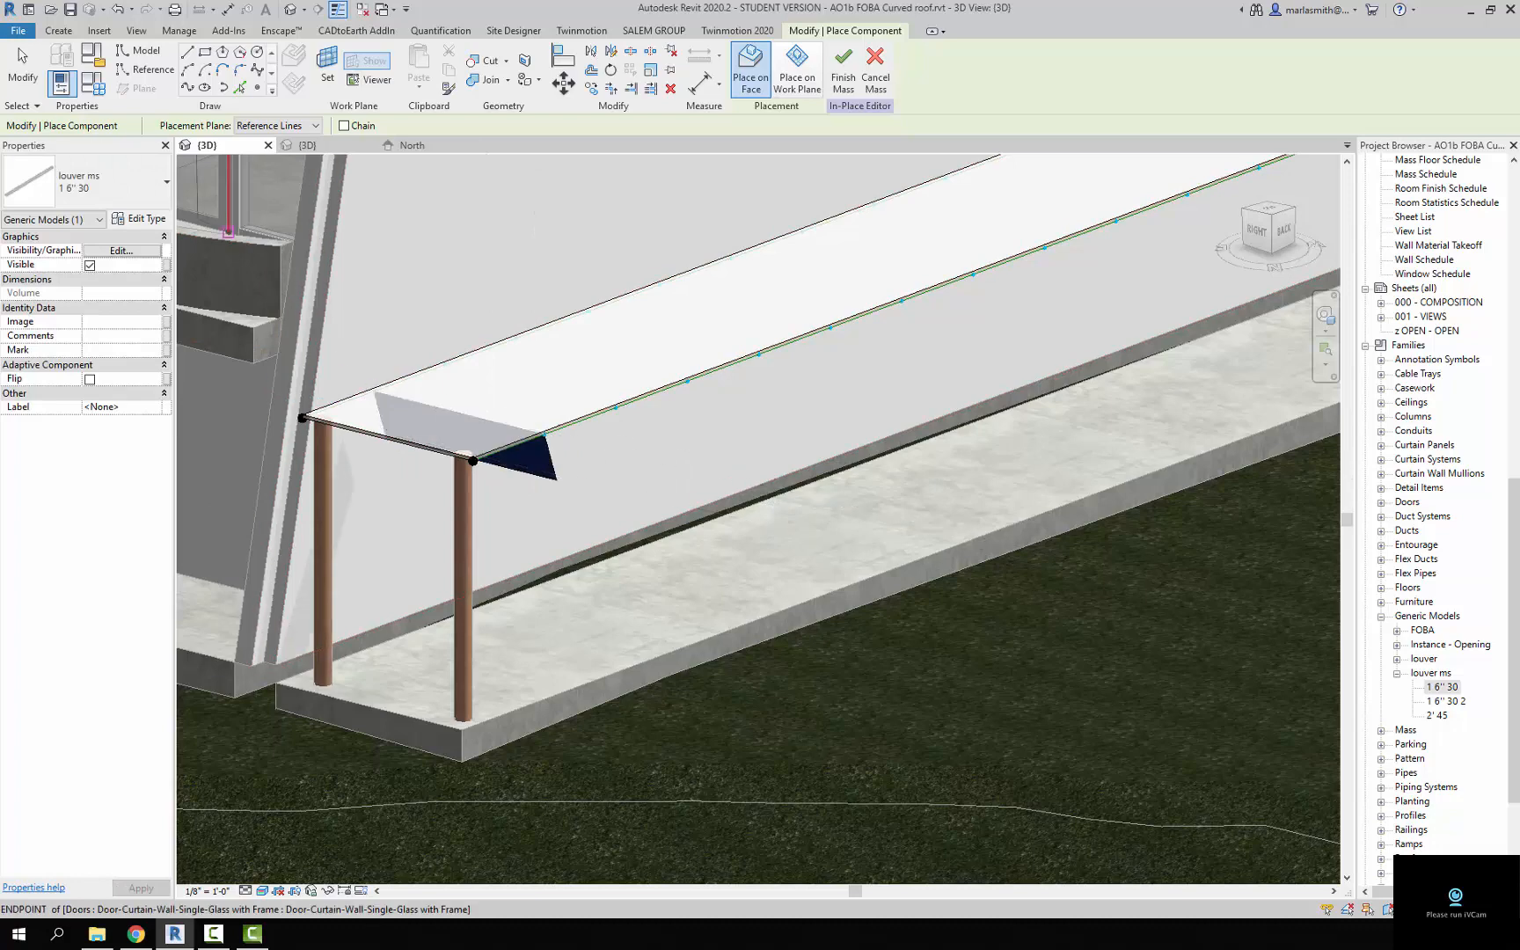
pyautogui.press('Escape')
pyautogui.press('Escape')
# Repeat the new louver along the full length of the two divided paths
pyautogui.click(528, 444)
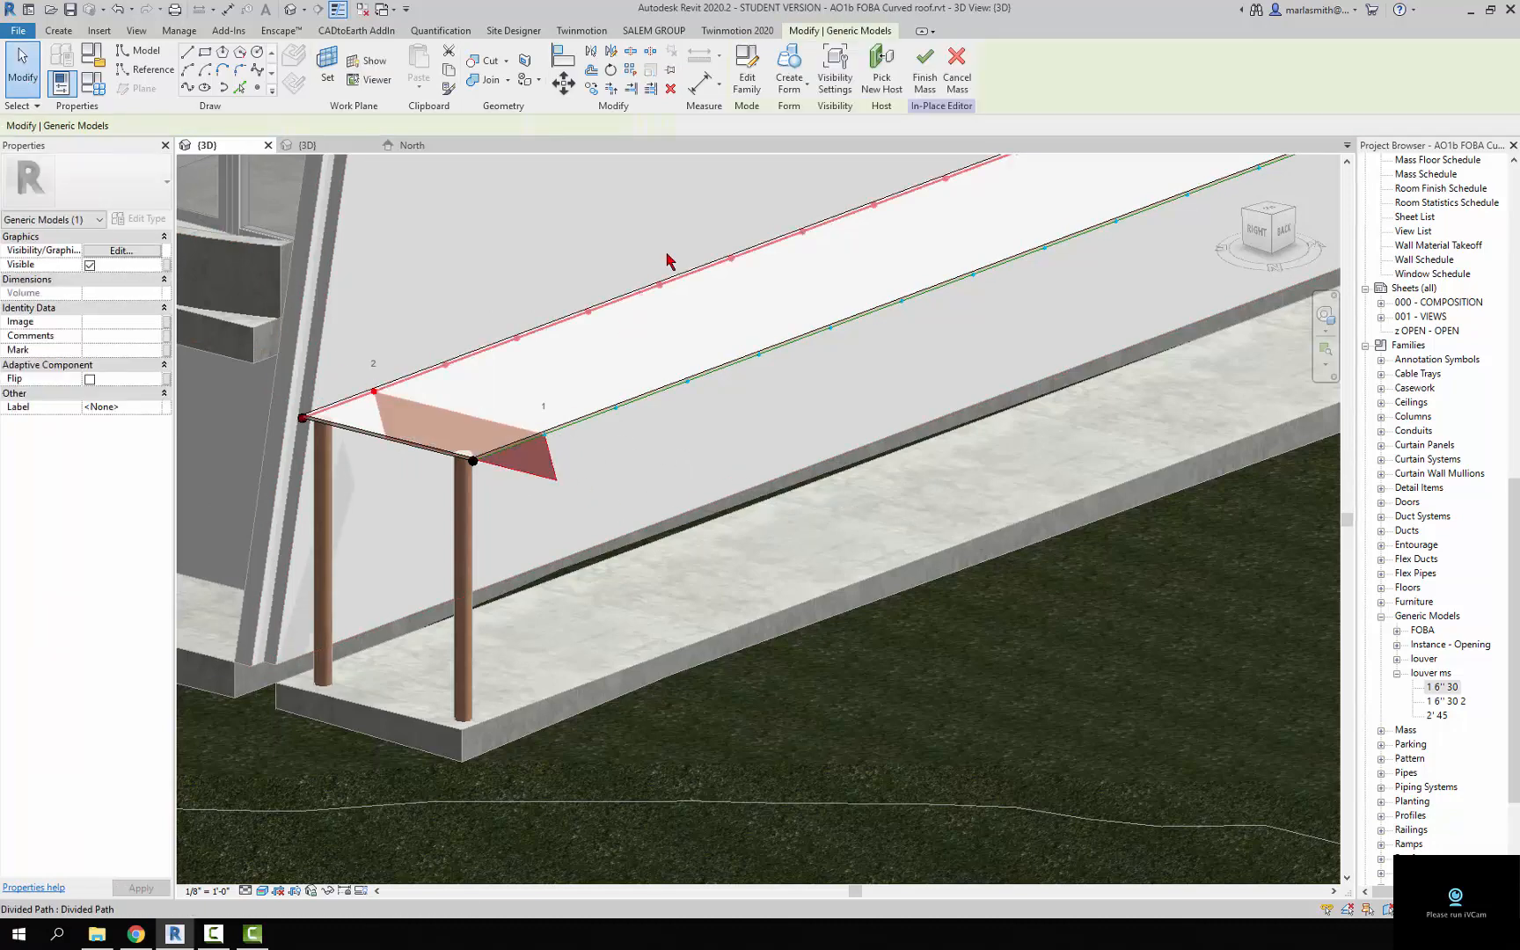
pyautogui.click(632, 72)
pyautogui.press('Escape')
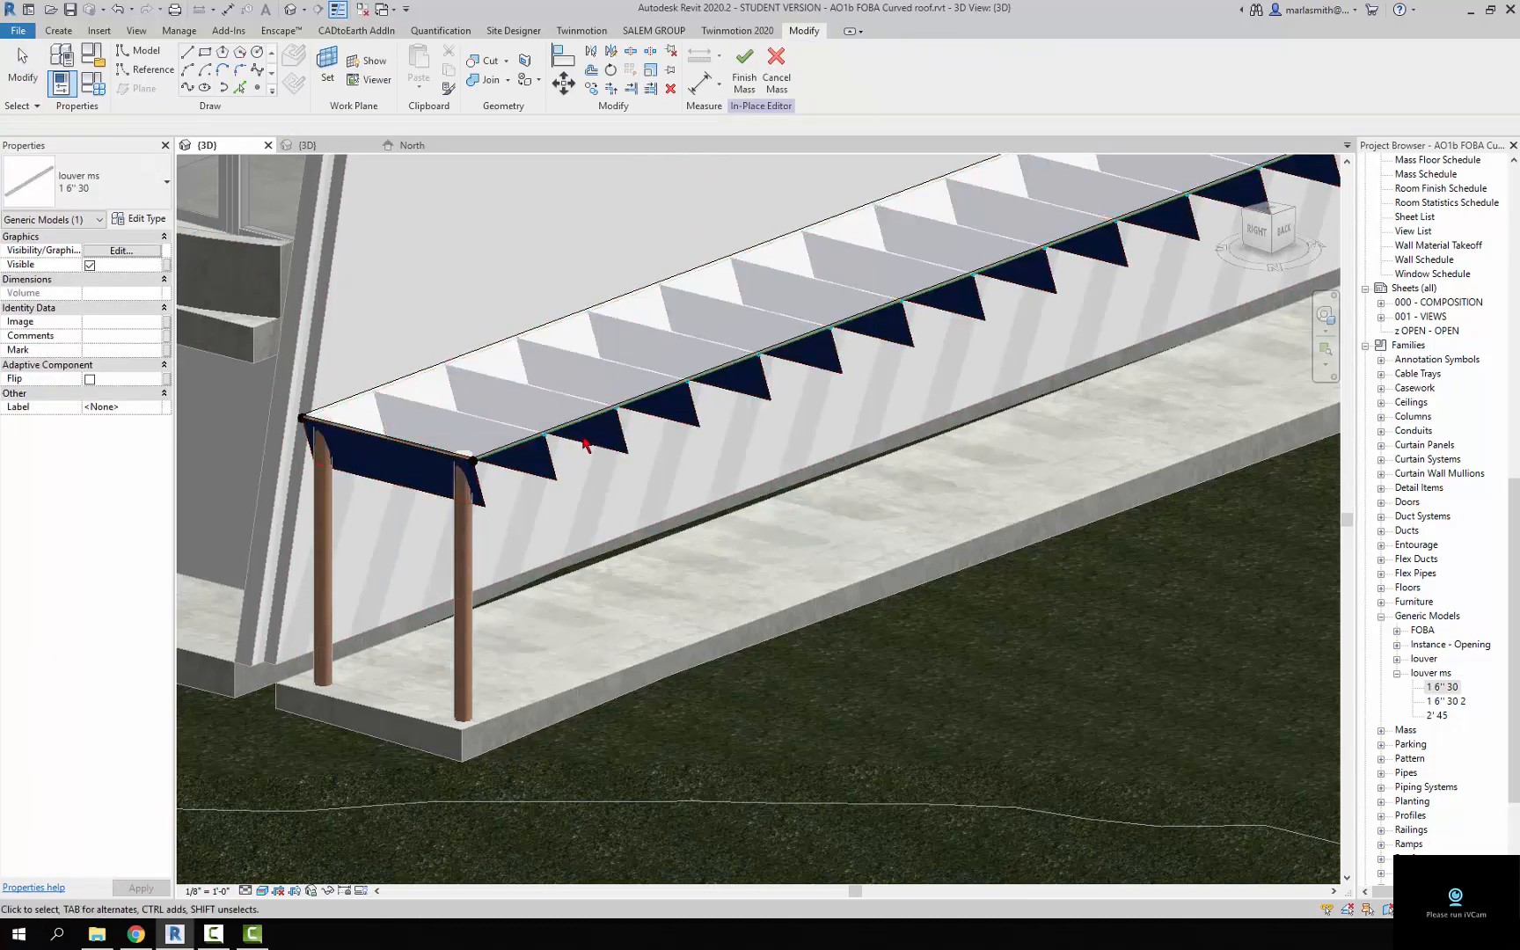
# Set the mass's div parameter to 32 and finish the in-place mass
pyautogui.scroll(-3, 616, 469)
pyautogui.click(94, 86)
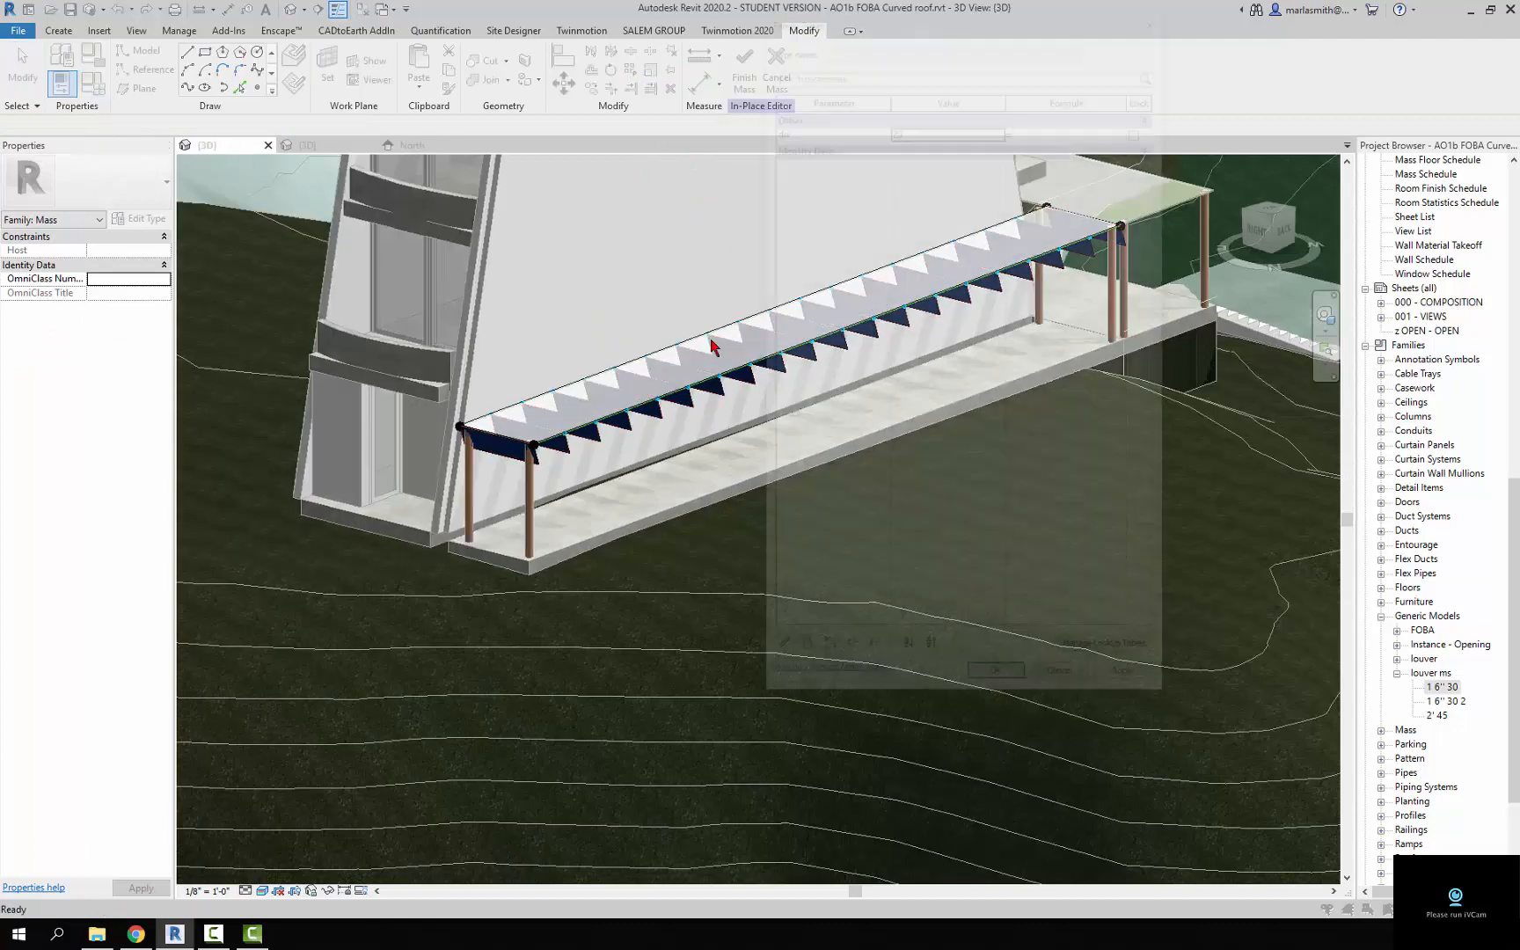
pyautogui.click(932, 130)
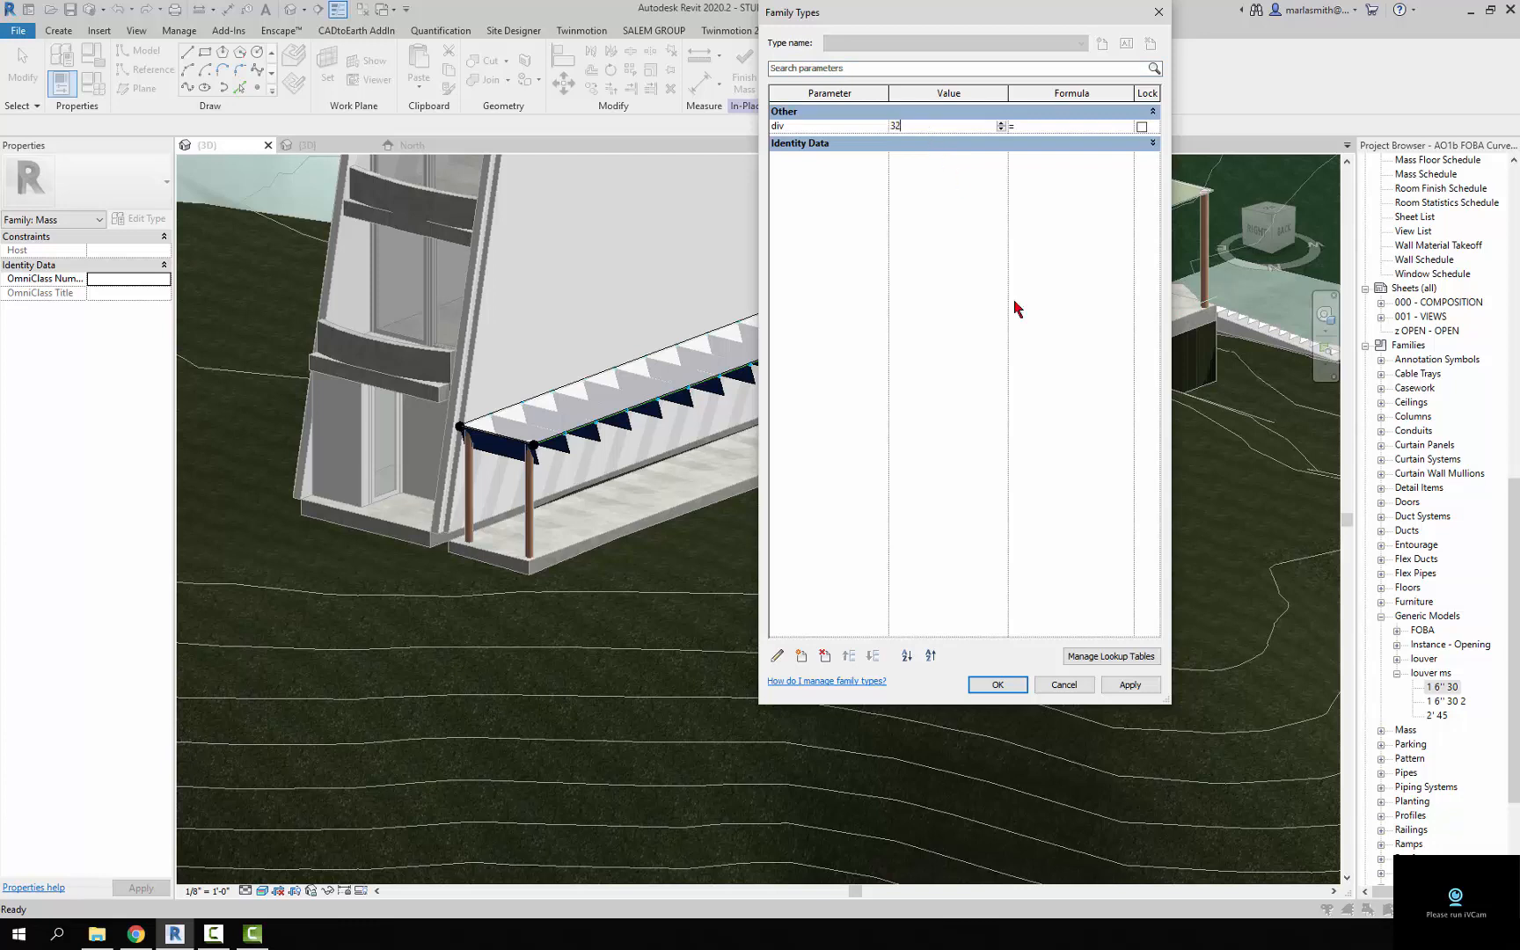
pyautogui.click(1136, 685)
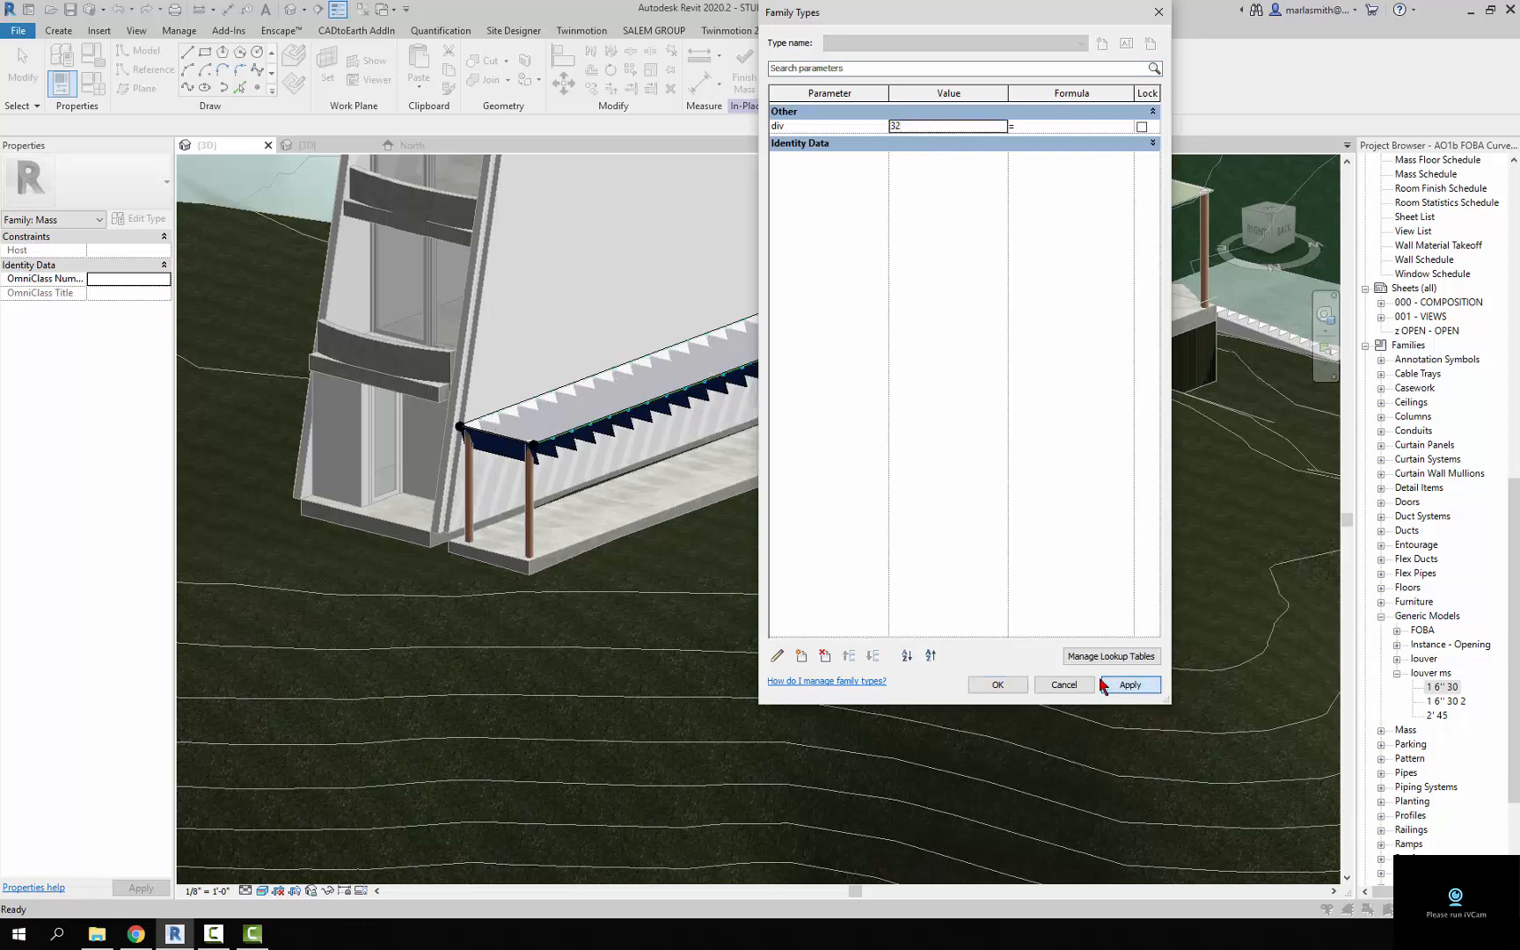
pyautogui.click(999, 684)
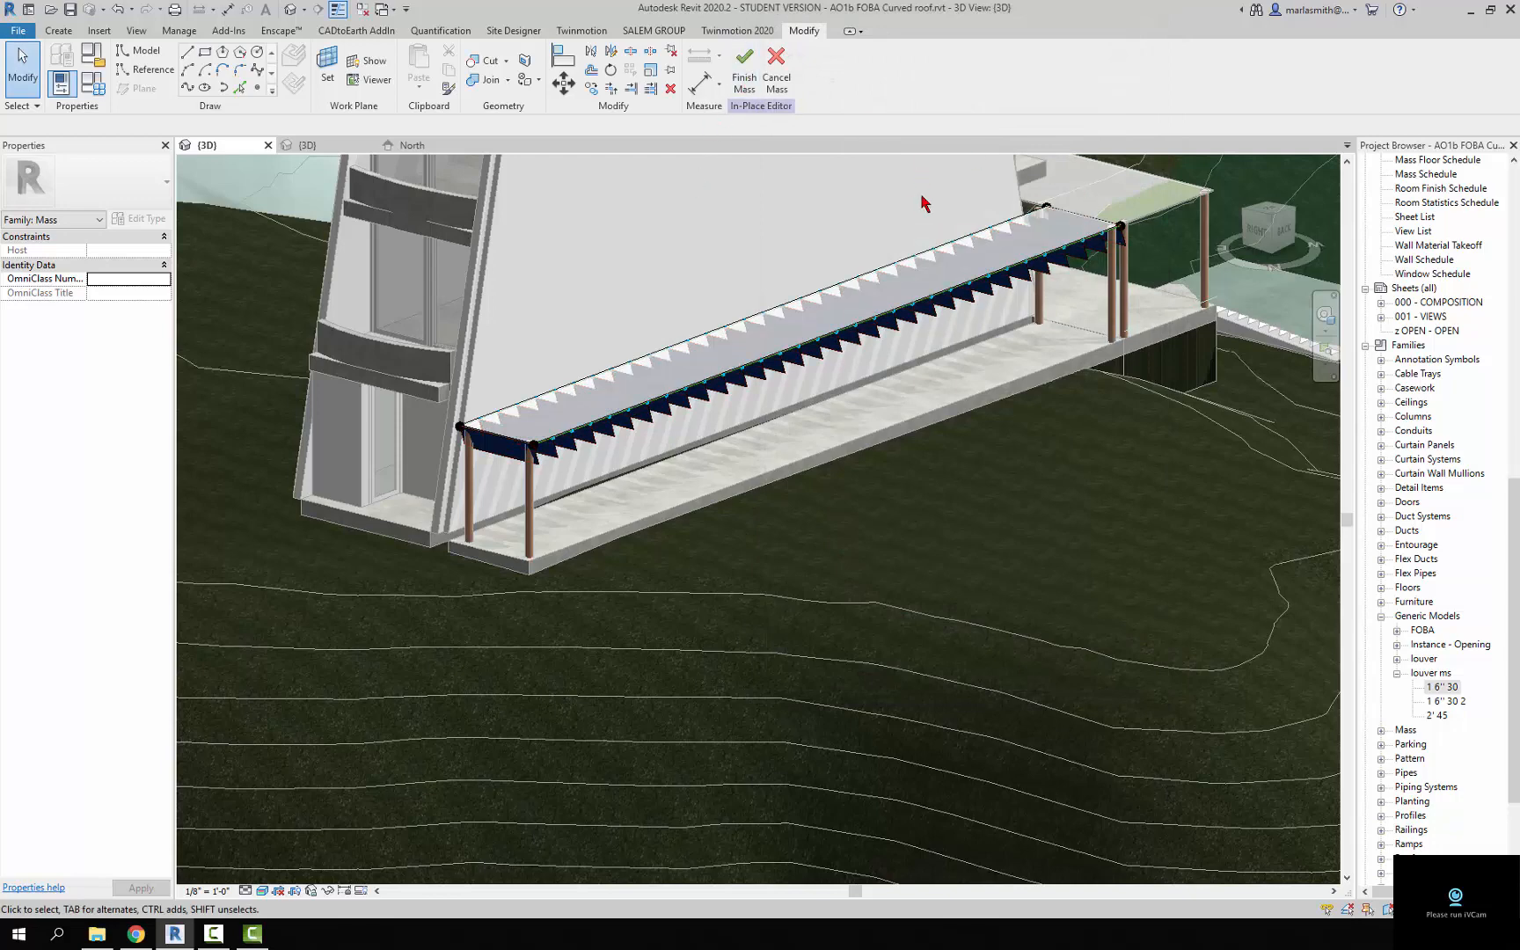
pyautogui.click(756, 87)
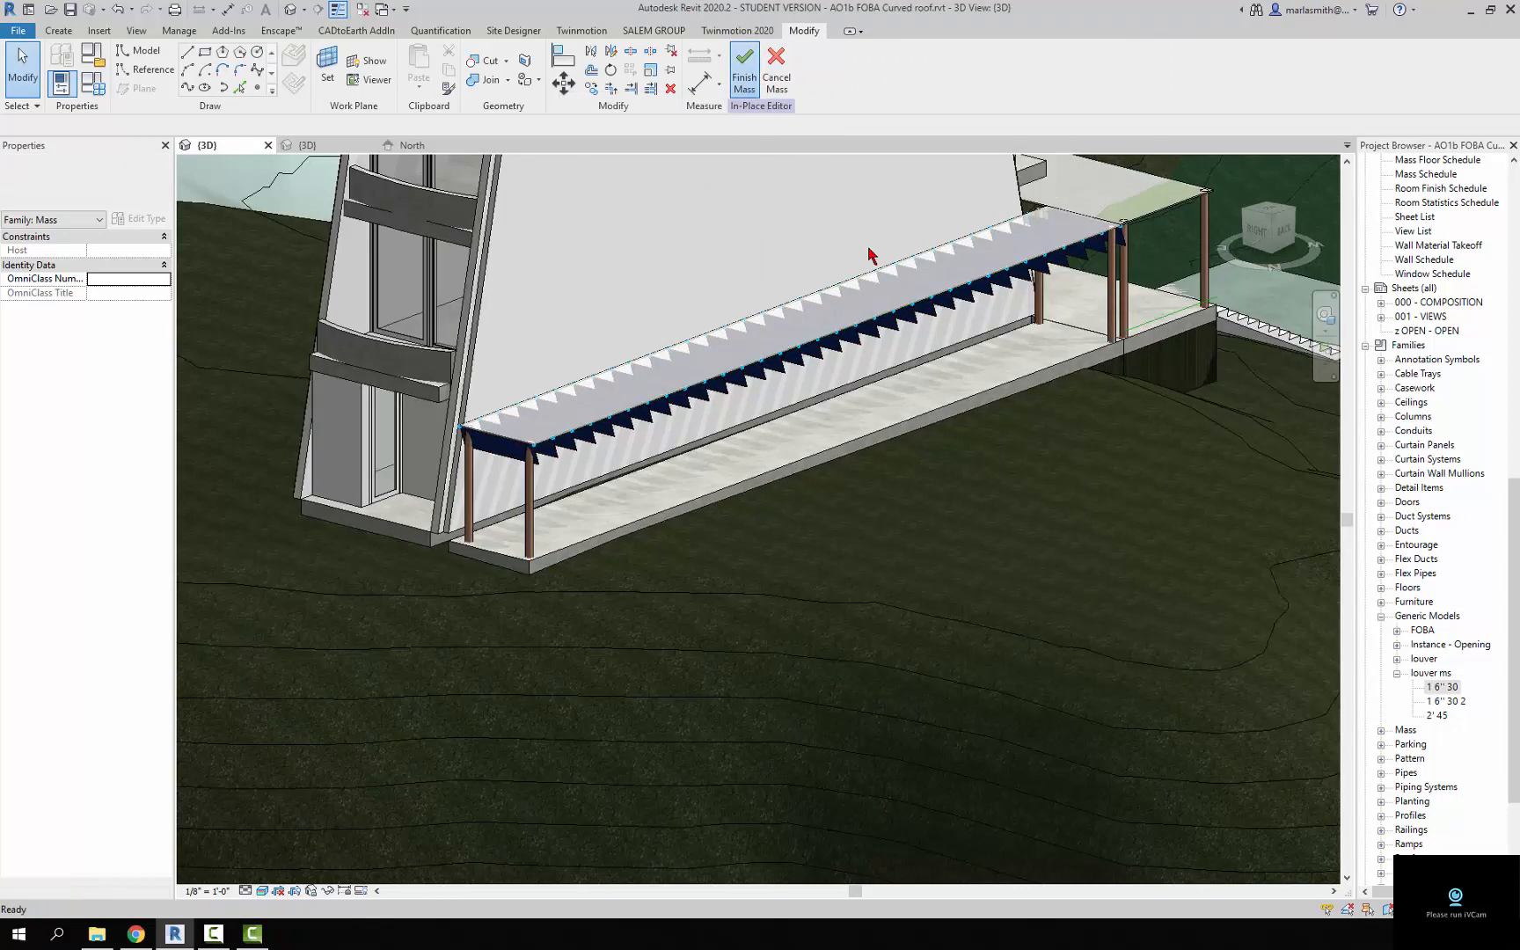
# Reopen the louvered roof mass for in-place editing and check the louver repeater by selecting it
pyautogui.click(854, 337)
pyautogui.click(640, 80)
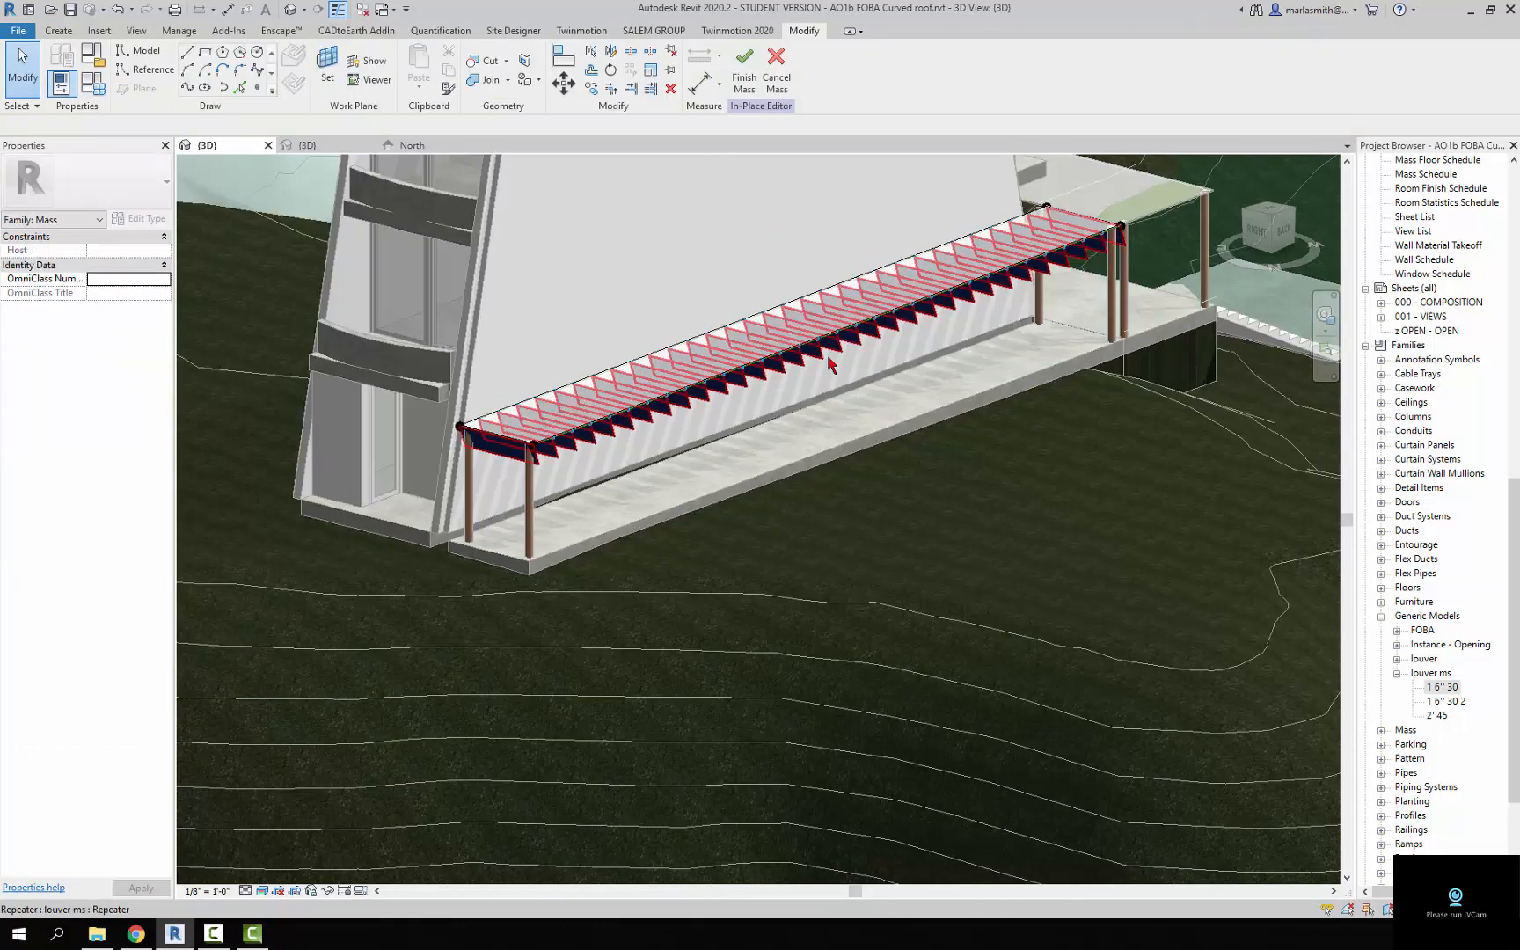
pyautogui.click(845, 362)
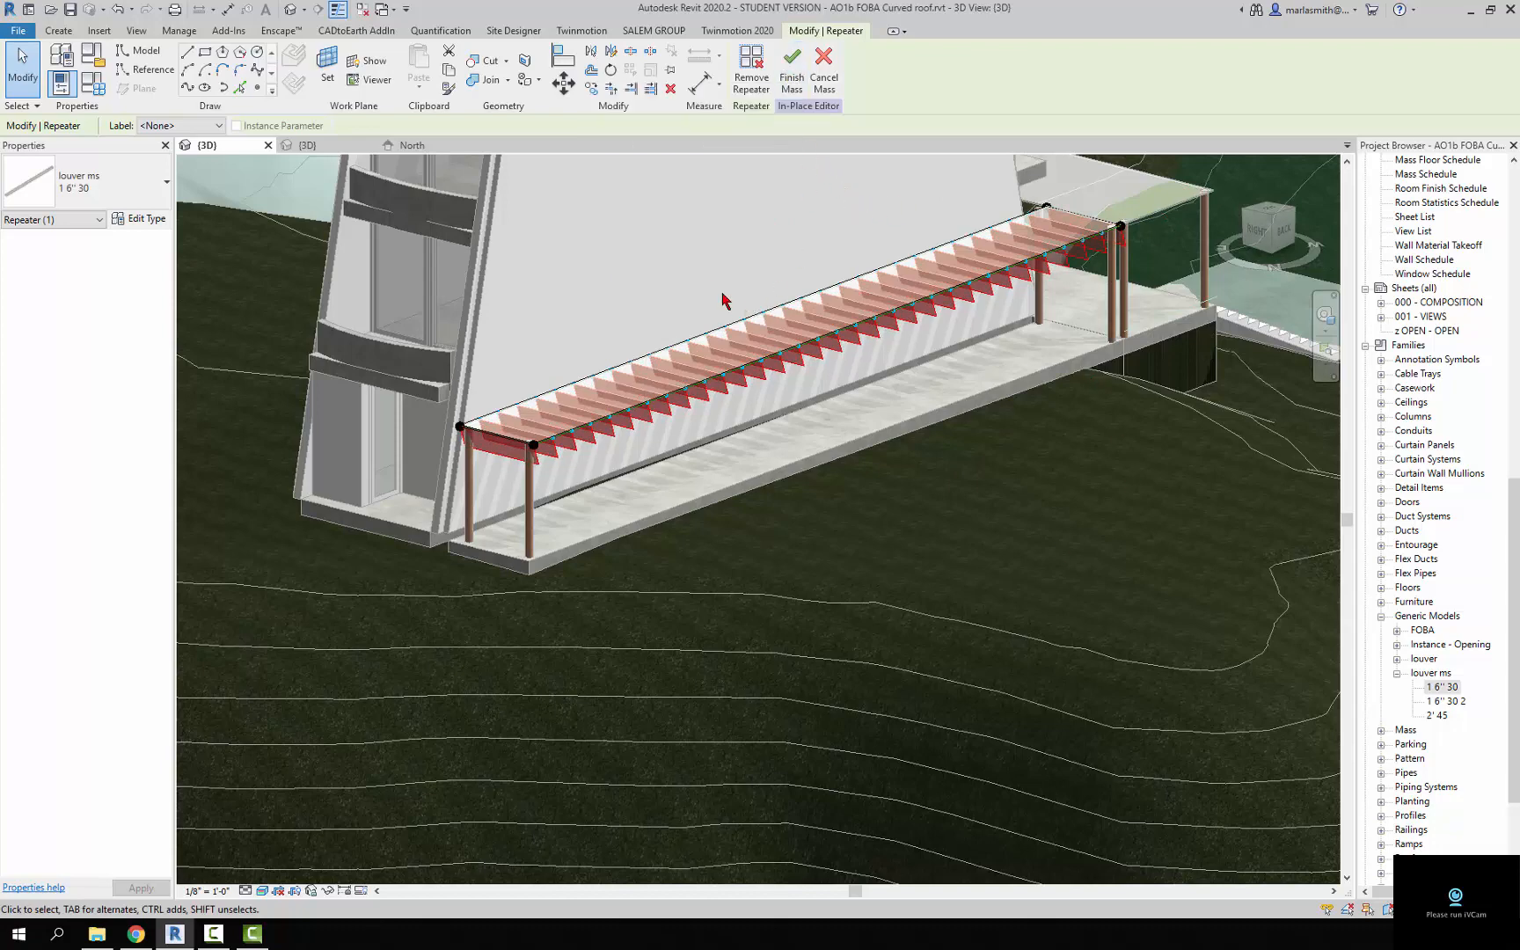
pyautogui.press('Escape')
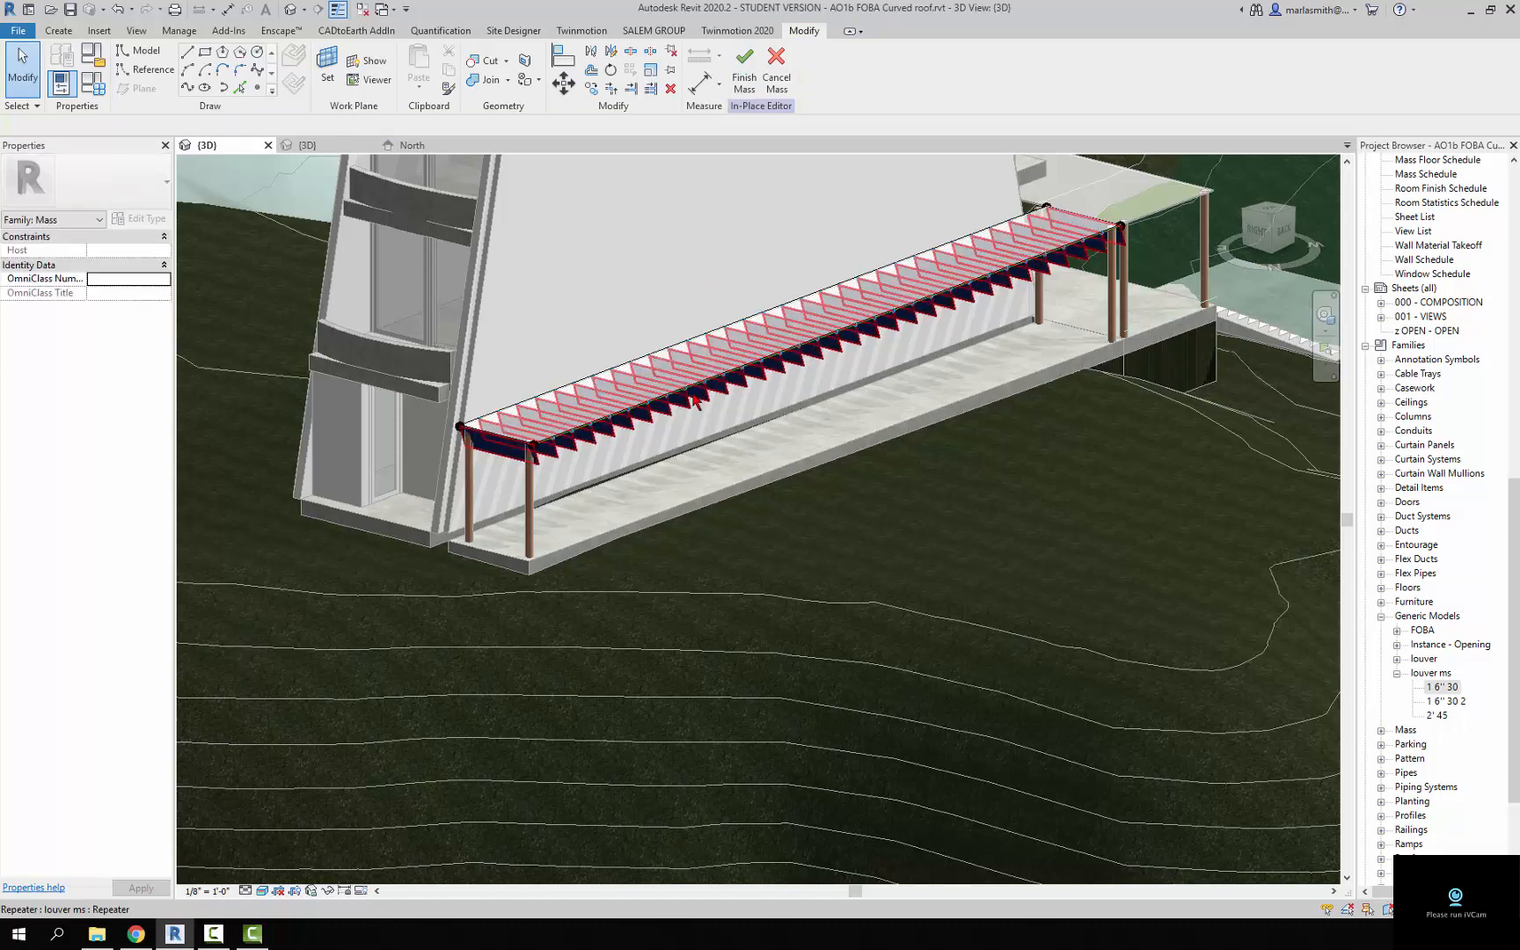
# Show the node numbers on the outer-edge divided path
pyautogui.scroll(3, 696, 390)
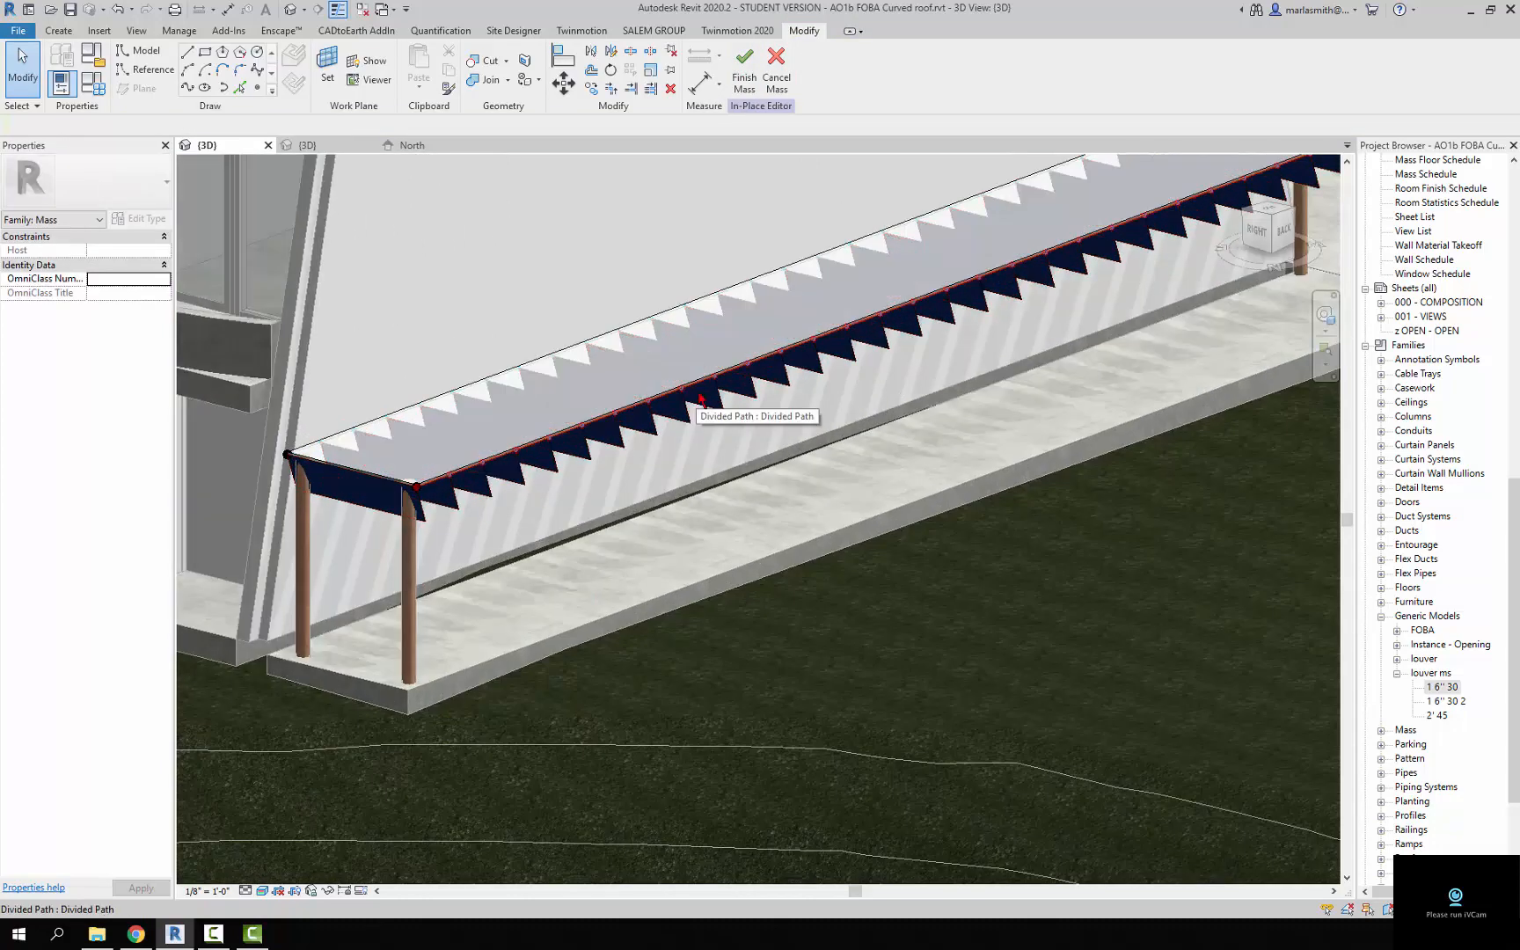
pyautogui.click(701, 398)
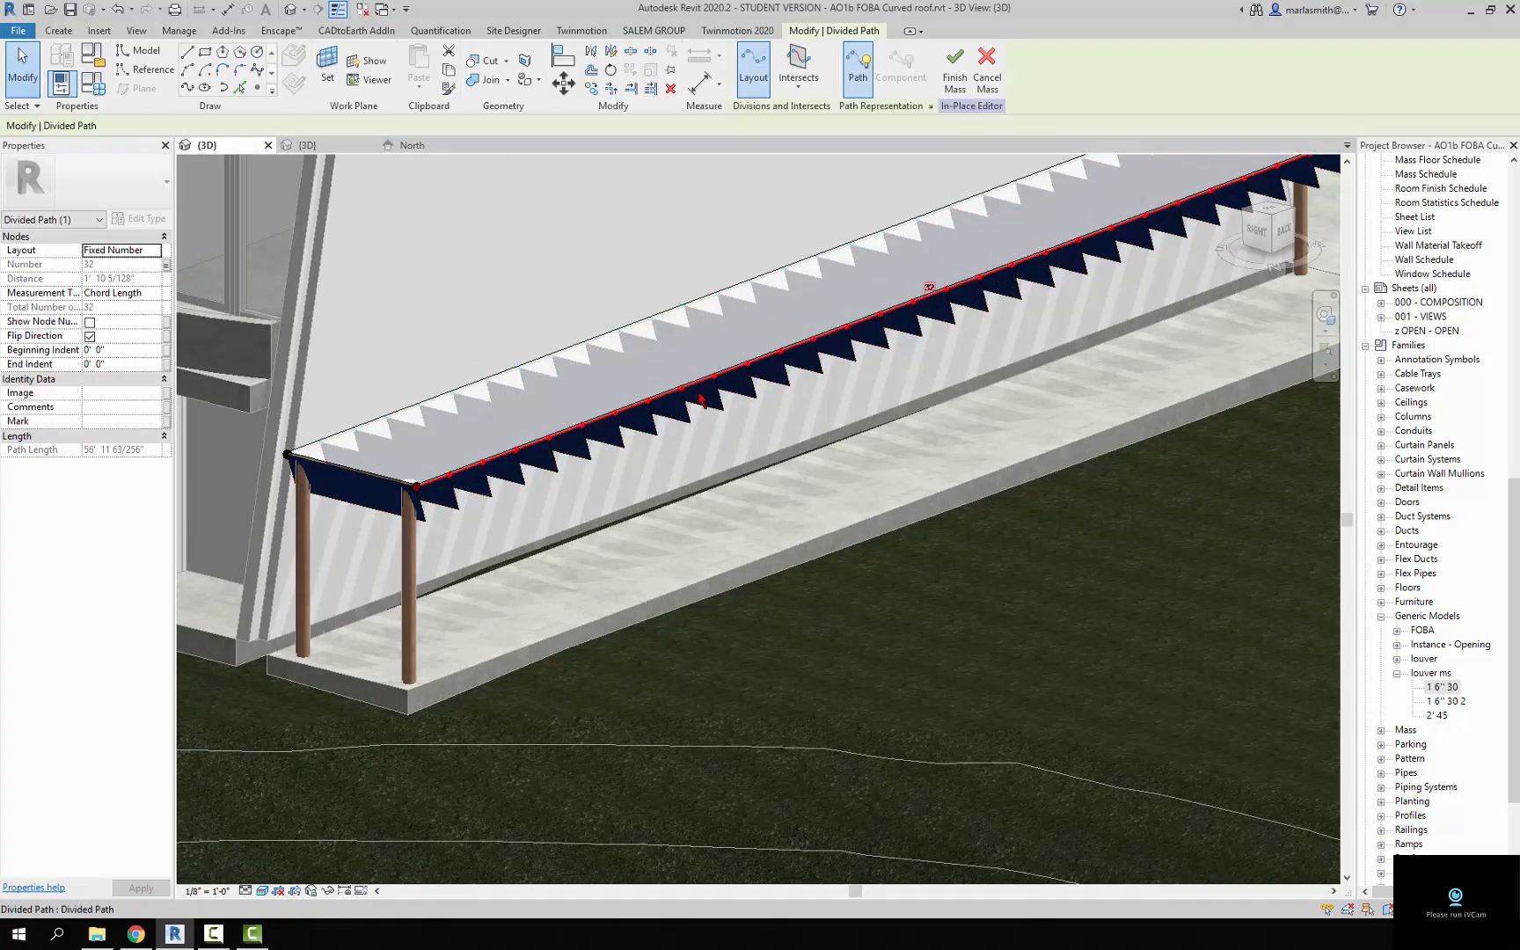
pyautogui.click(91, 323)
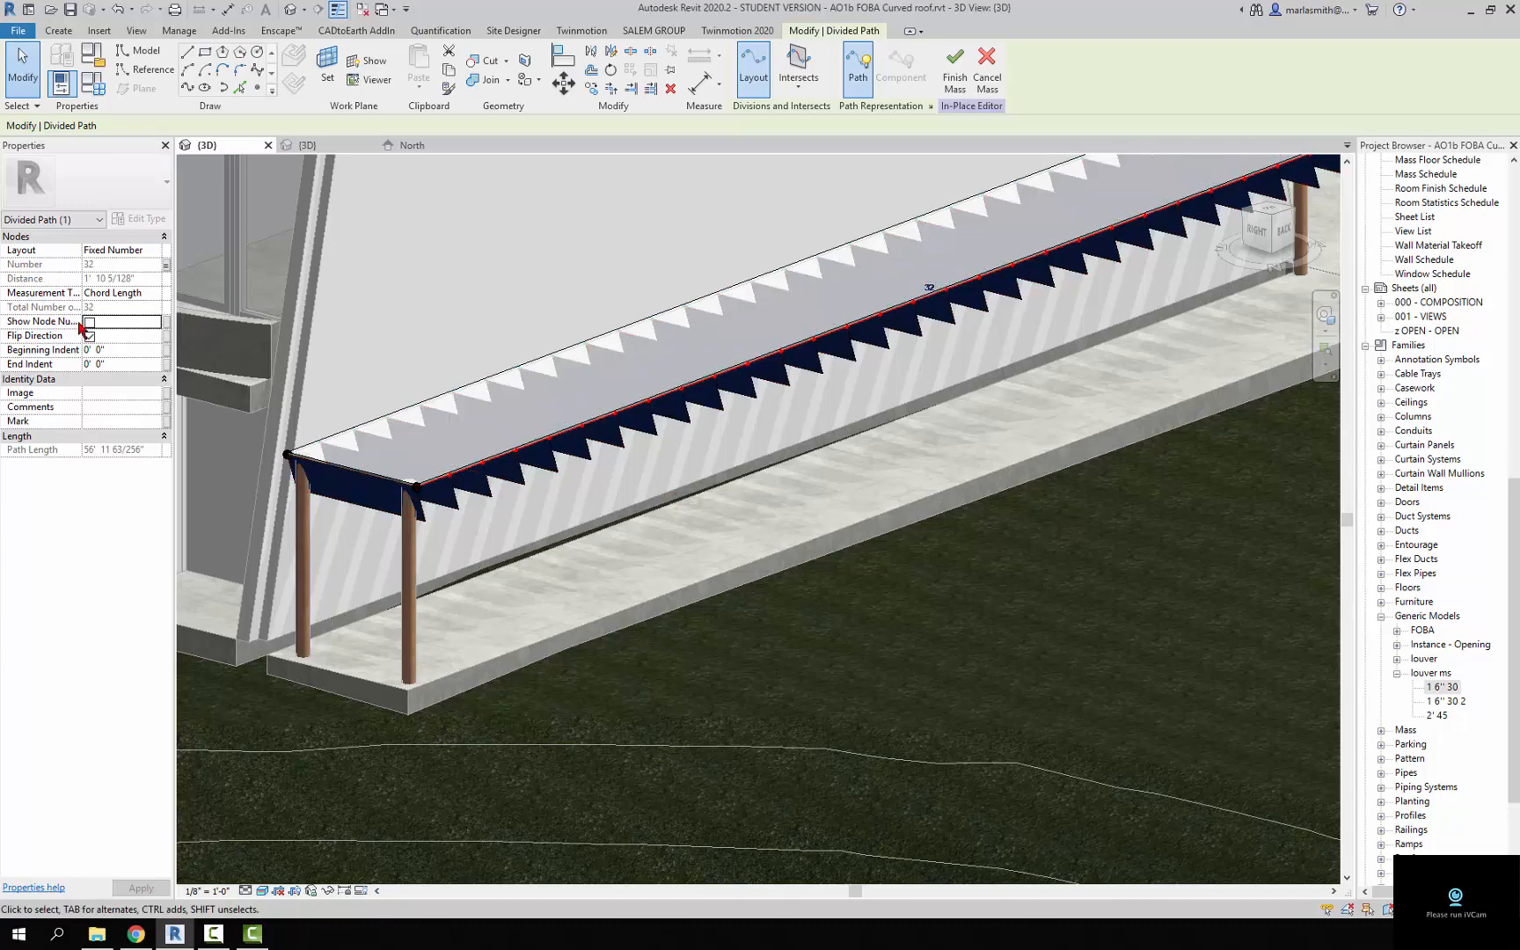
pyautogui.click(89, 322)
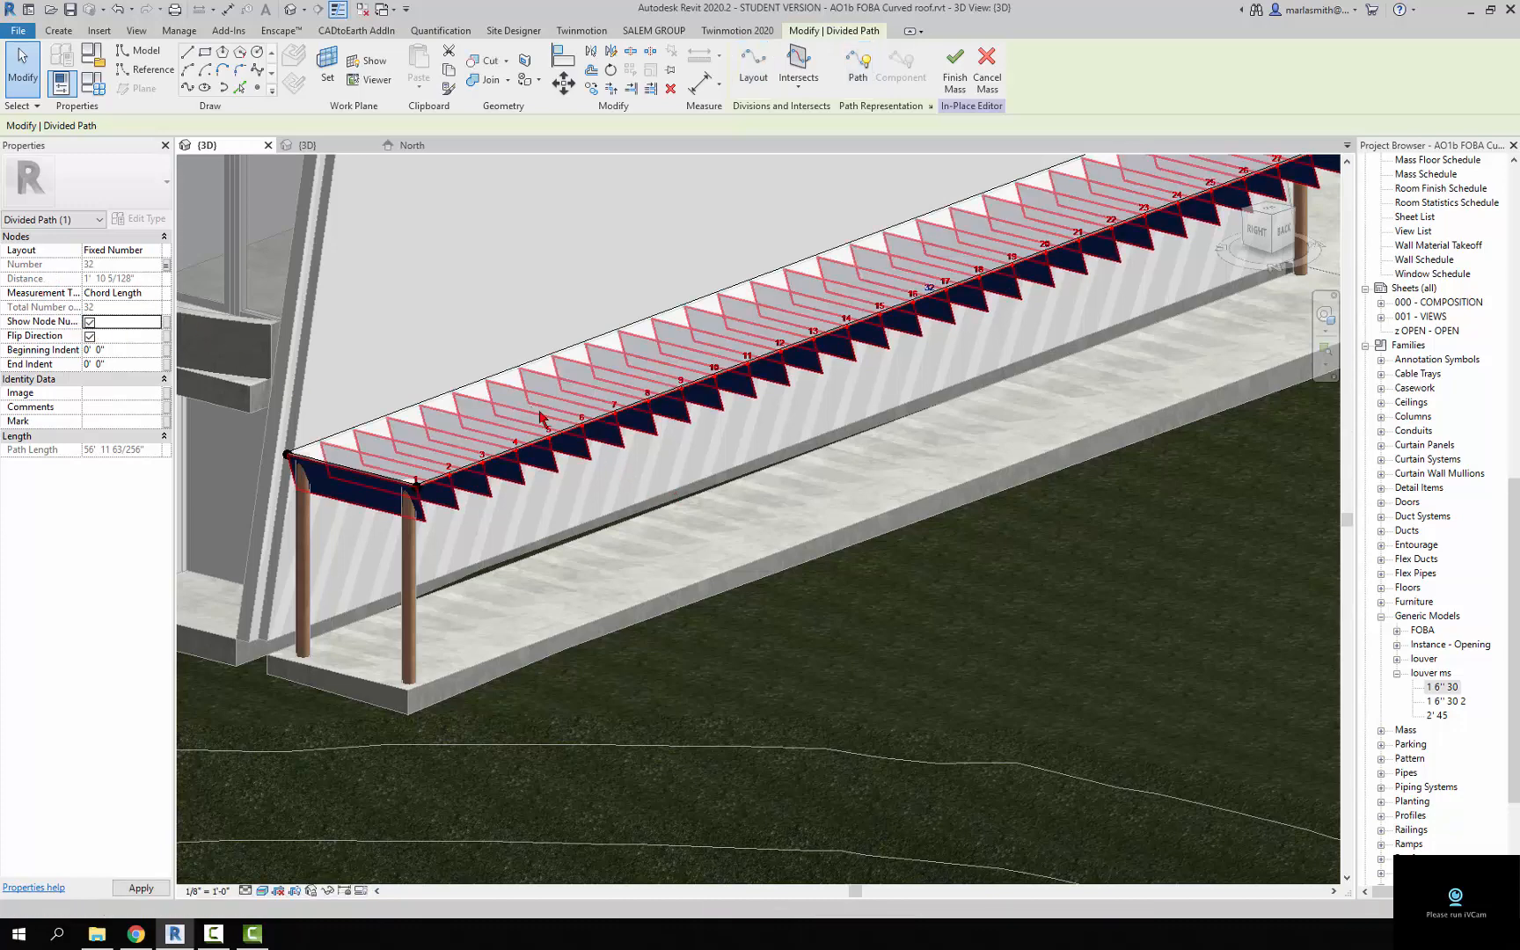
pyautogui.scroll(-3, 450, 429)
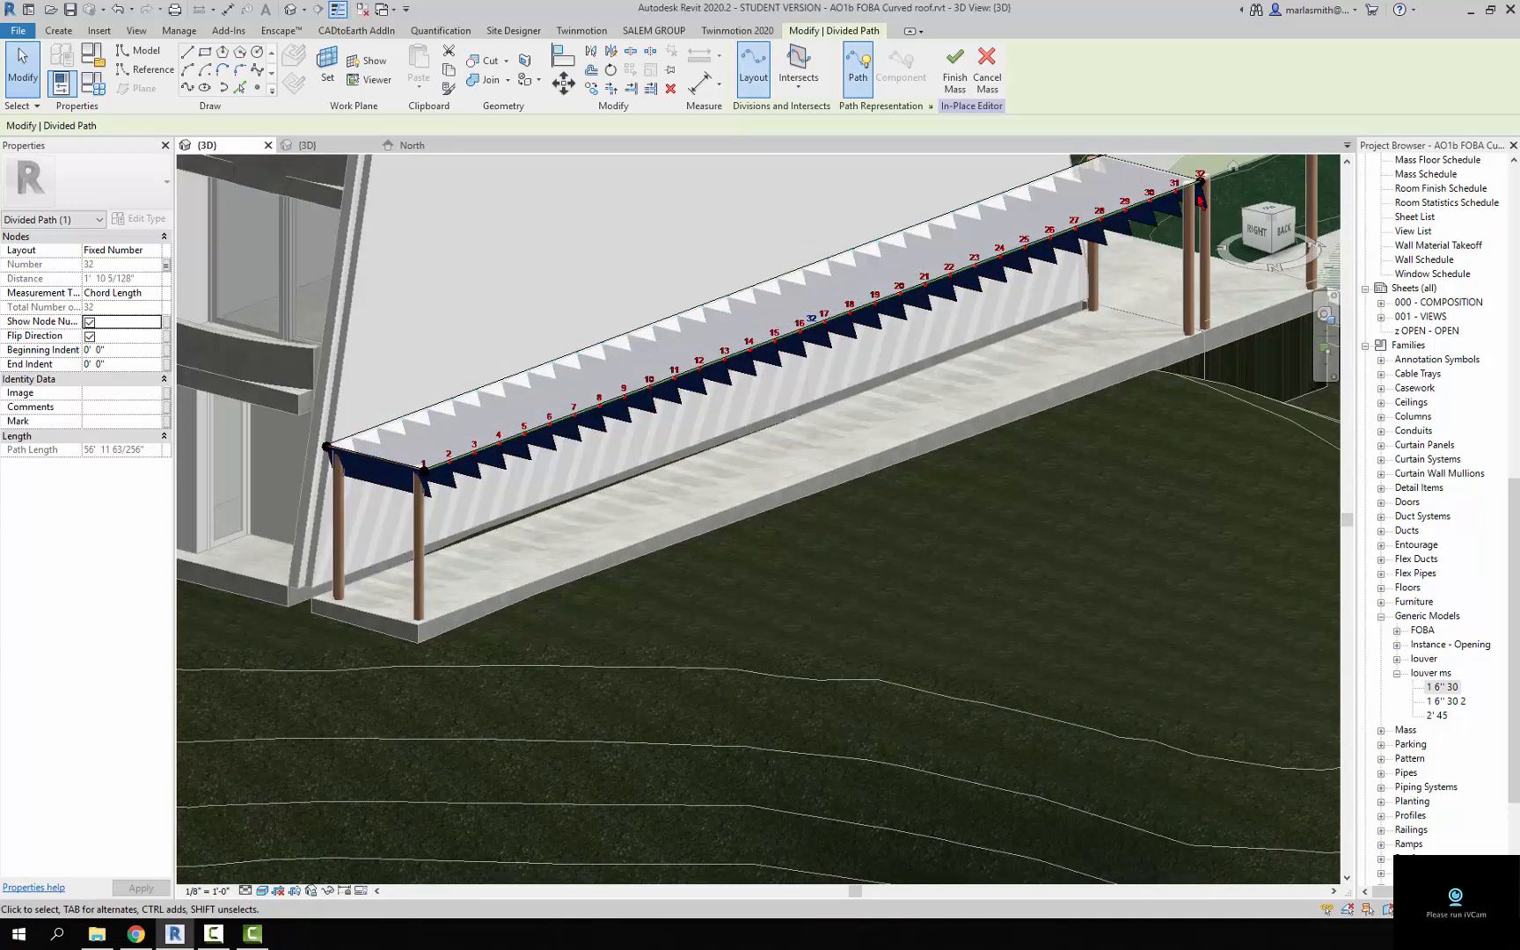
# Show the node numbers on the house-side divided path, keeping its Flip Direction option off
pyautogui.click(790, 265)
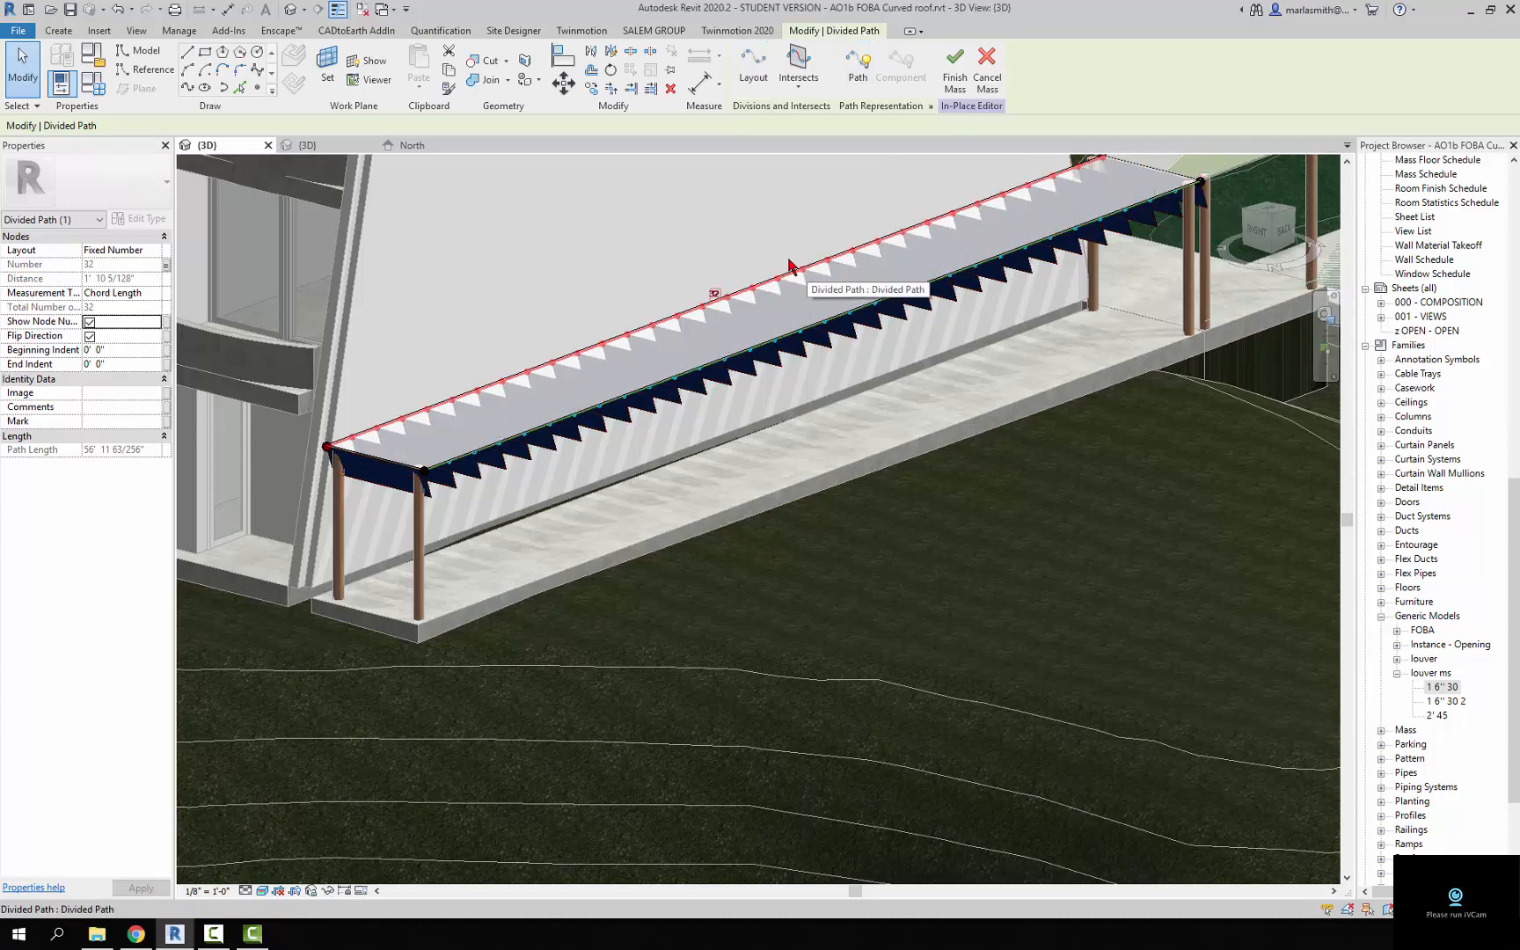
pyautogui.click(90, 323)
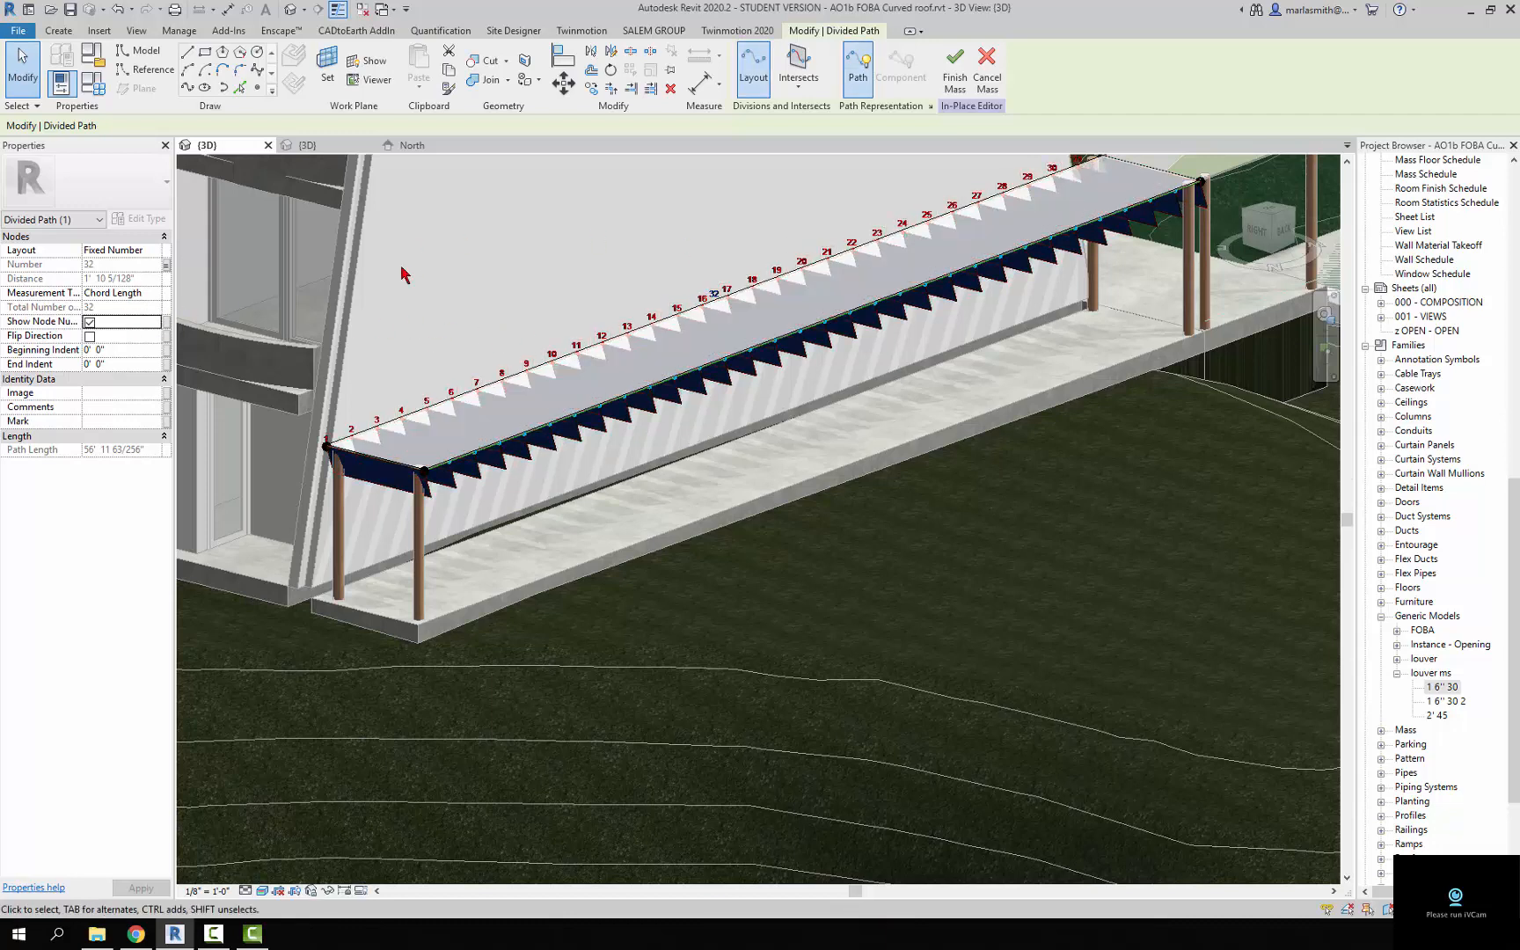
pyautogui.click(89, 337)
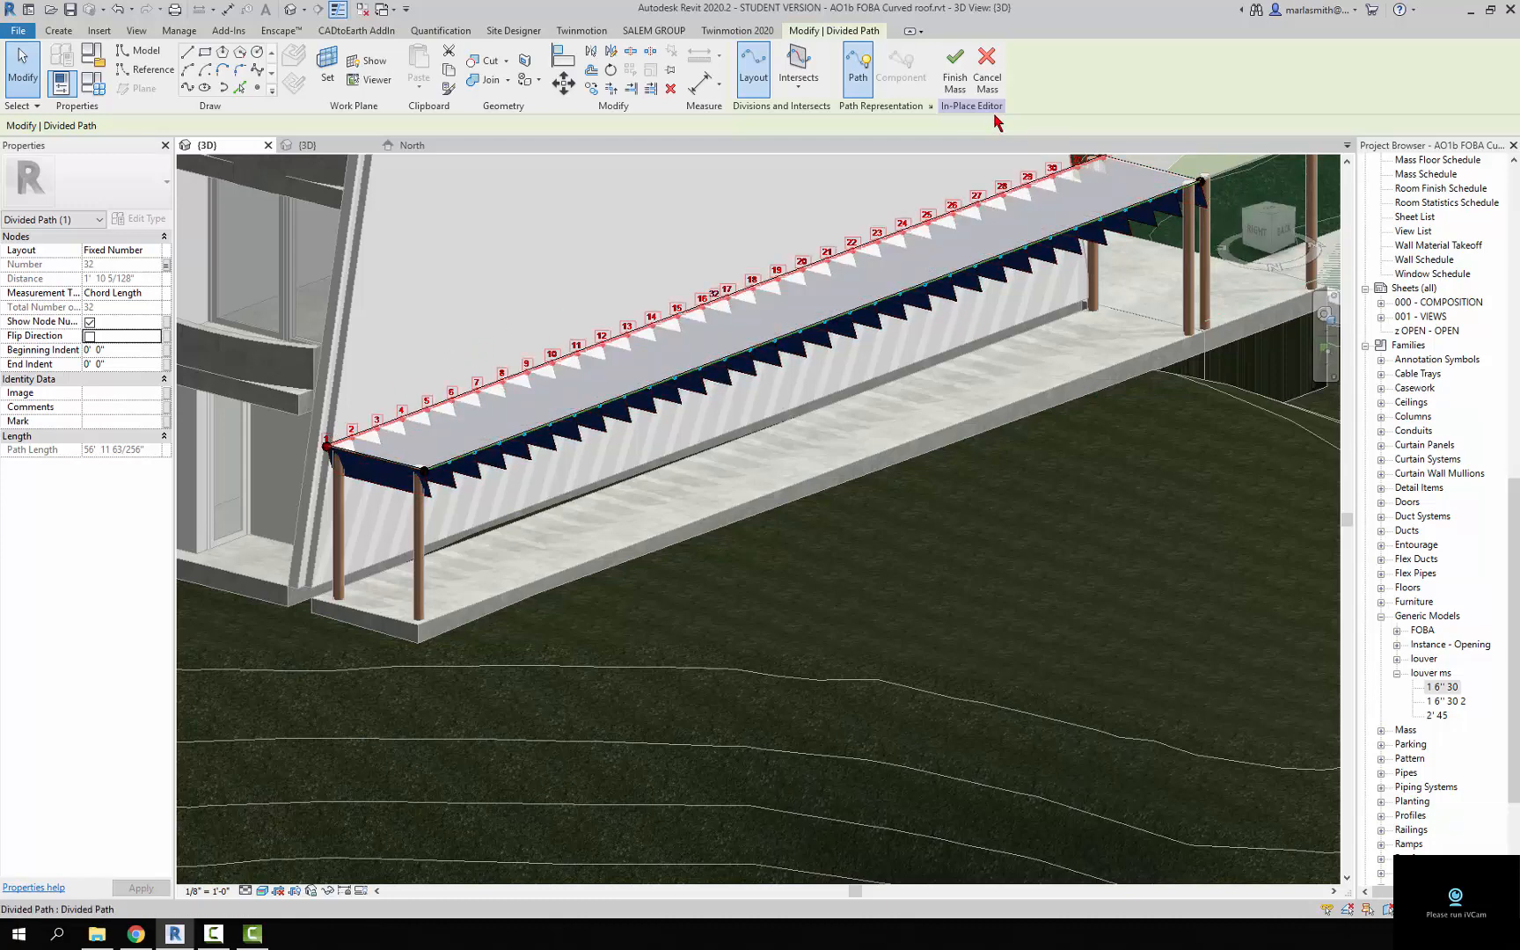
pyautogui.click(956, 70)
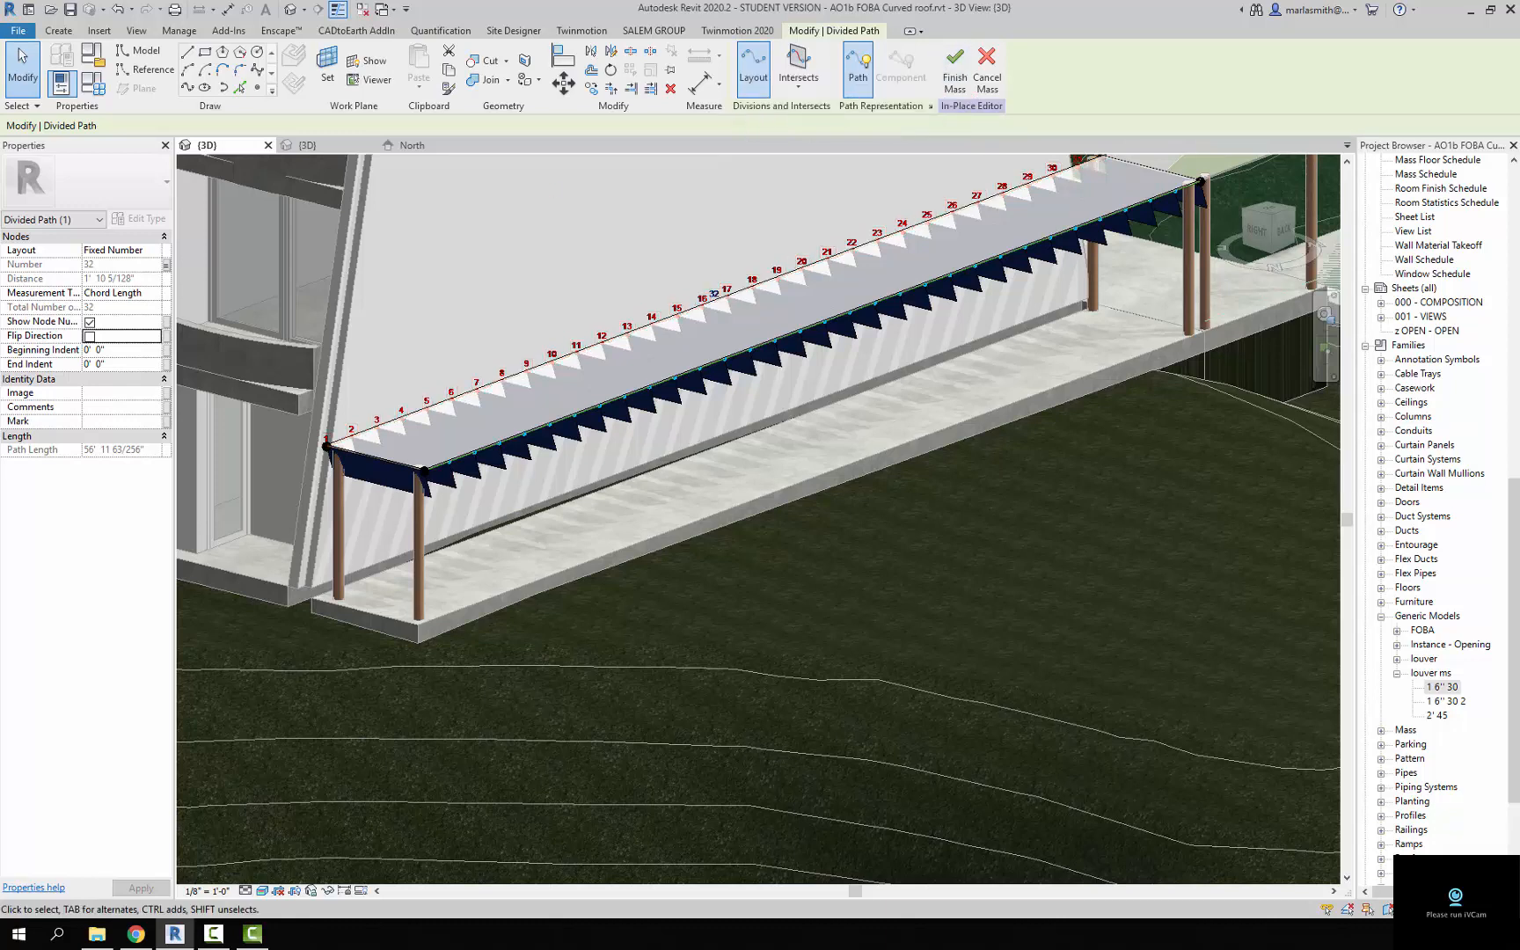